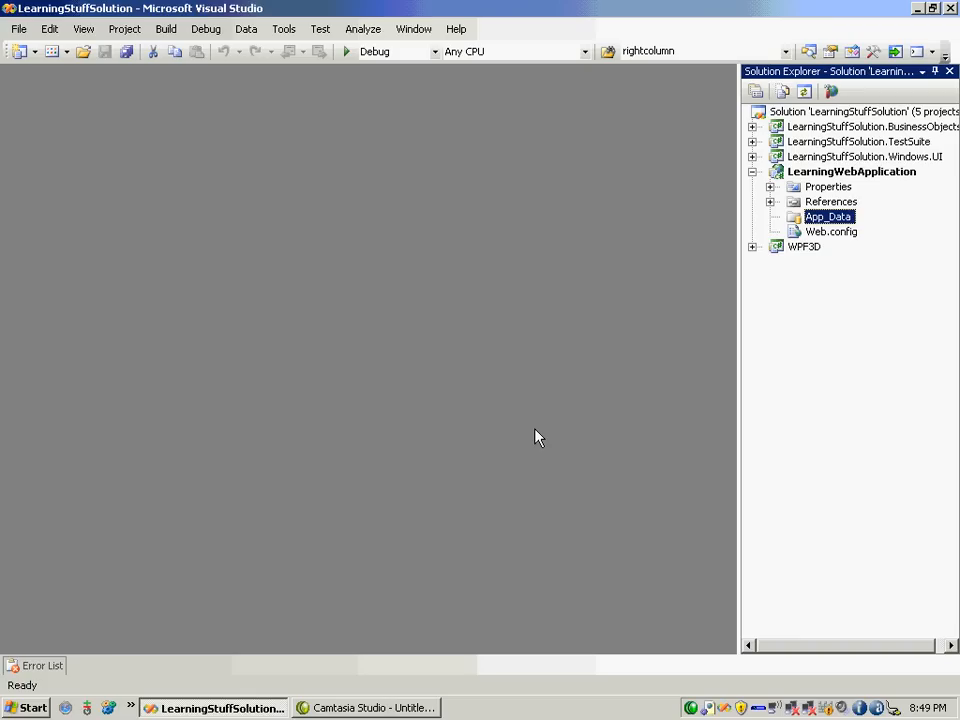
Add a new Web Form named Default.aspx to the LearningWebApplication project.
right_click(830, 171)
mouse_move(727, 366)
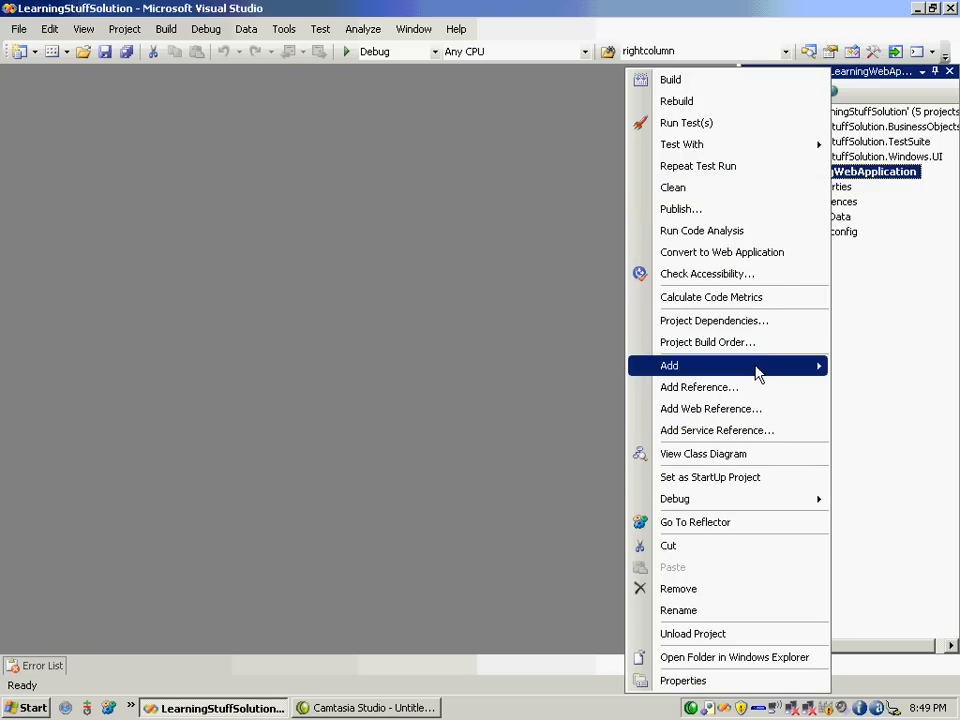
click(540, 368)
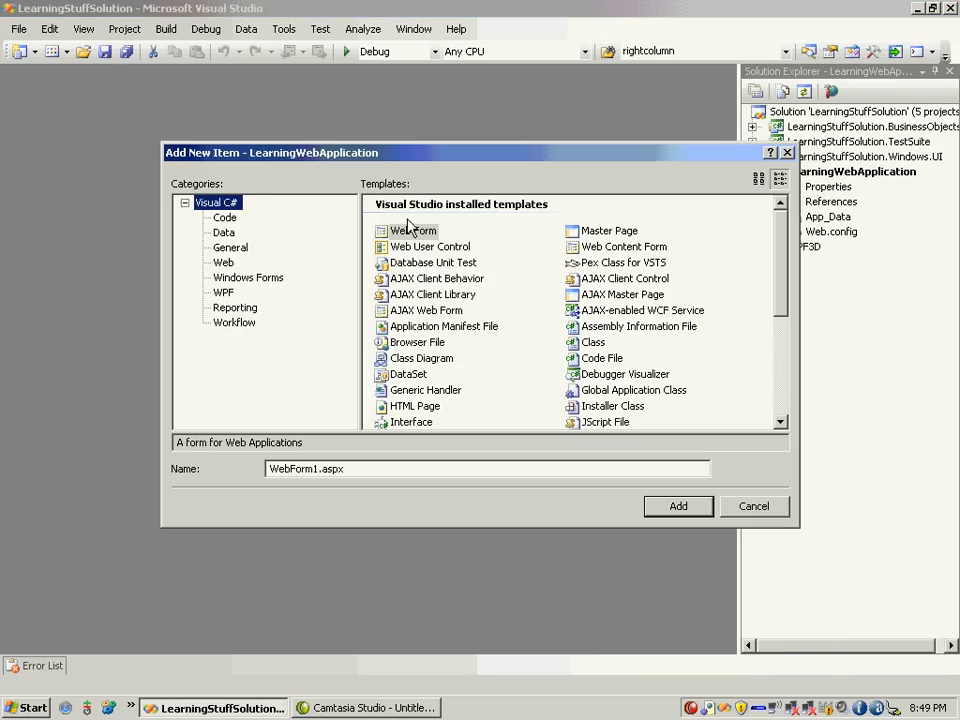
drag(318, 469, 213, 475)
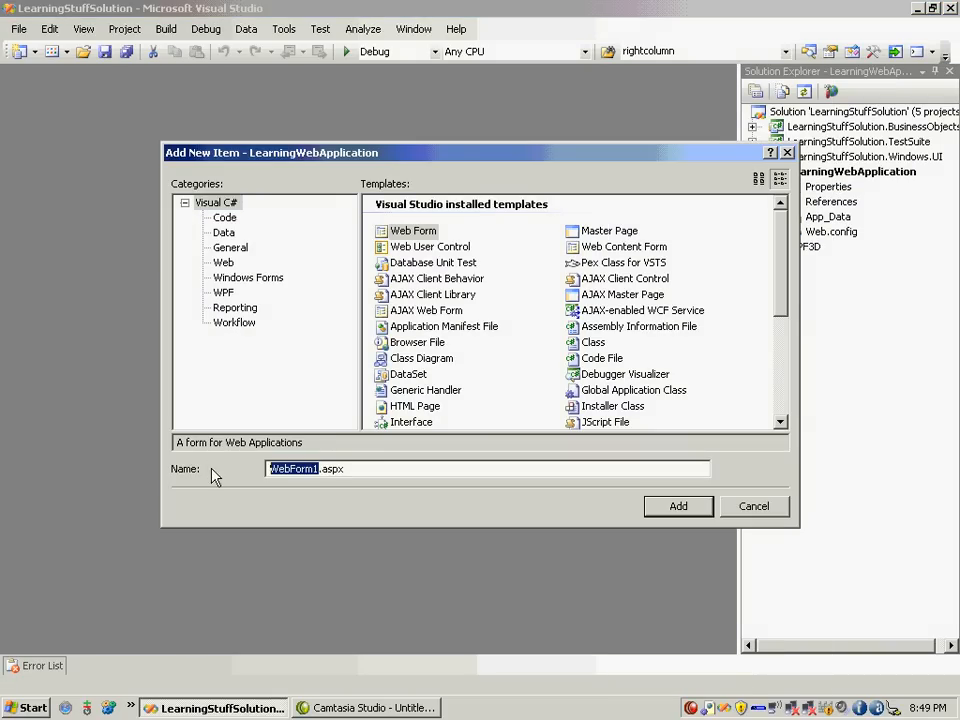
text(Default)
key(Return)
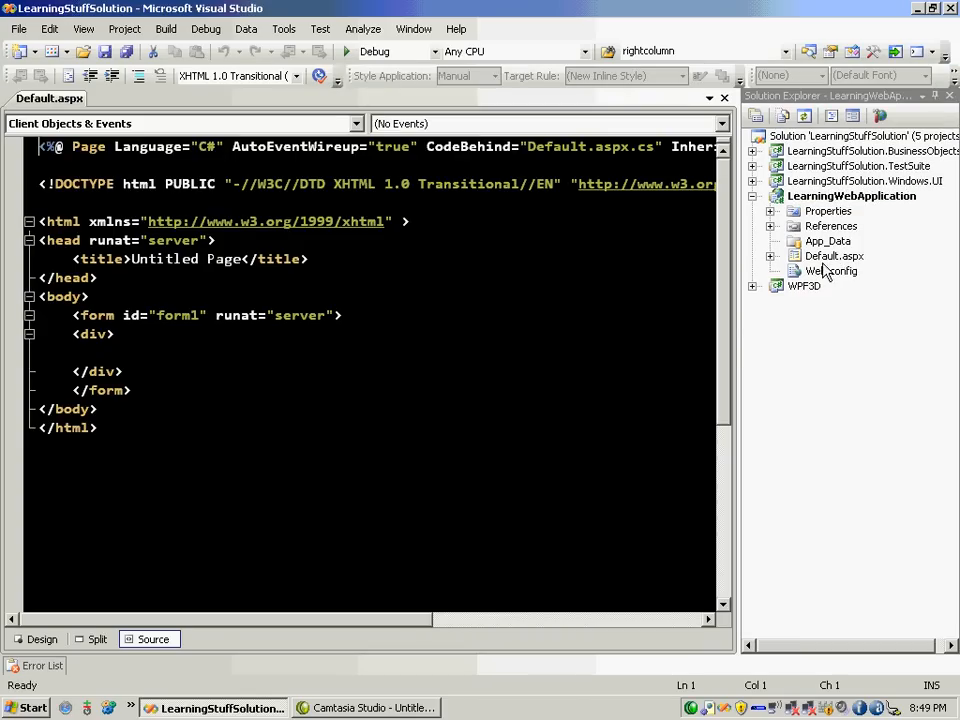
Save Default.aspx and switch the page to Design view.
right_click(825, 262)
click(454, 343)
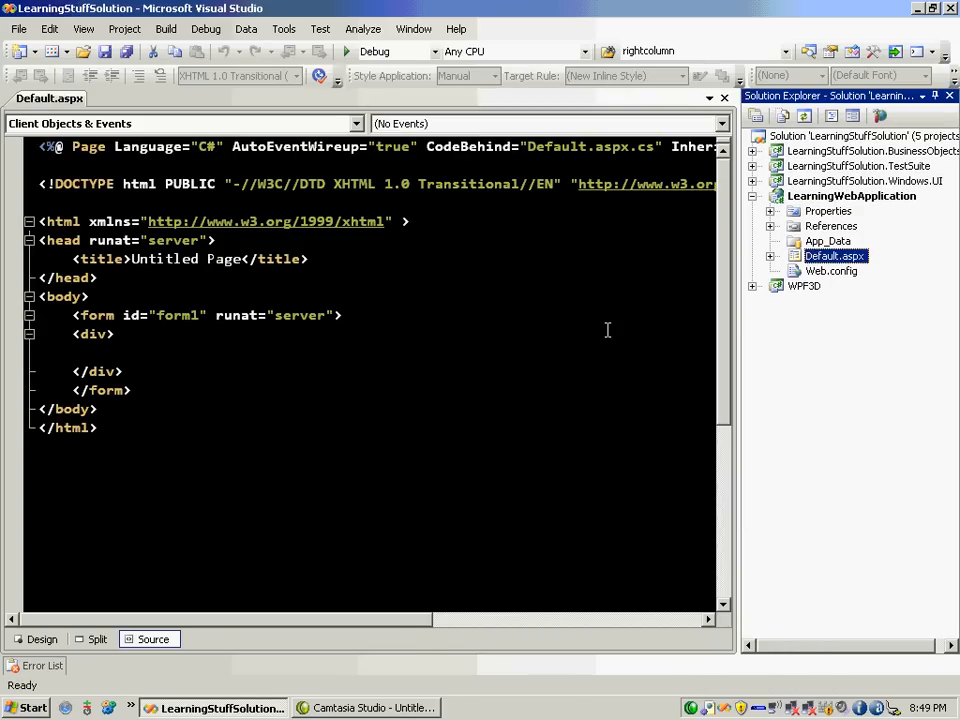
key(ctrl+s)
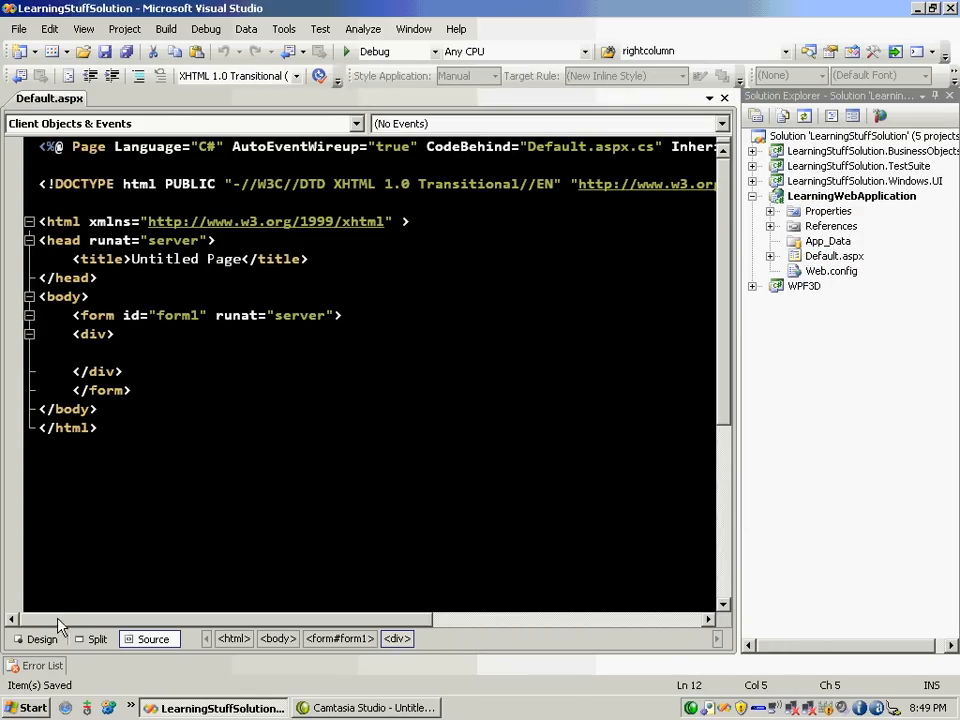
click(41, 638)
Drag a GridView from the Toolbox's Data section into the page's div.
click(84, 28)
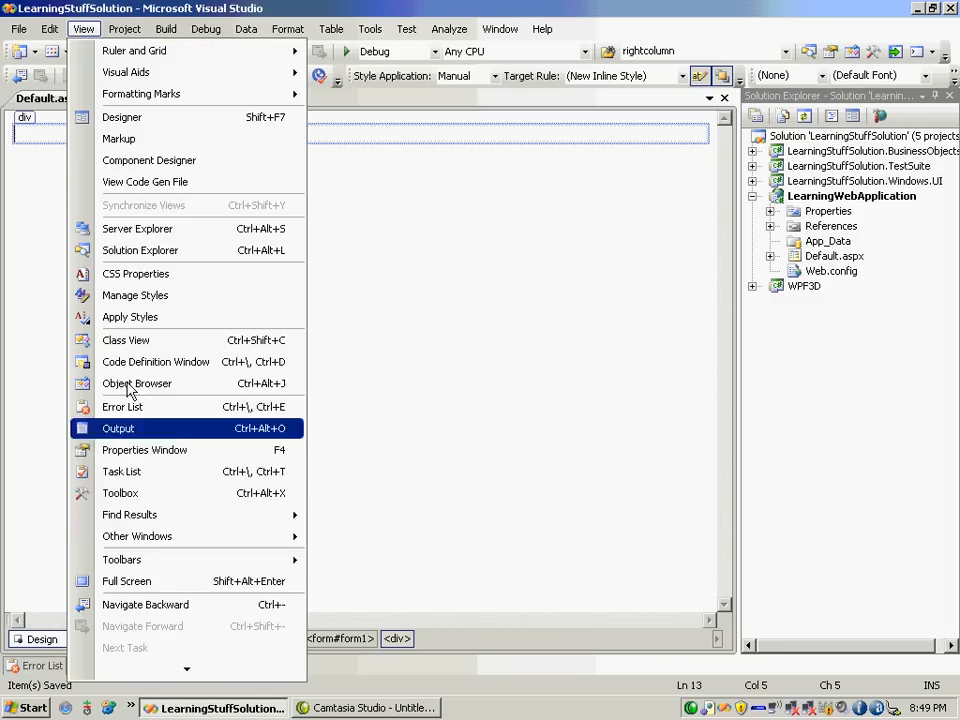
click(120, 493)
scroll(185, 330, down, 1)
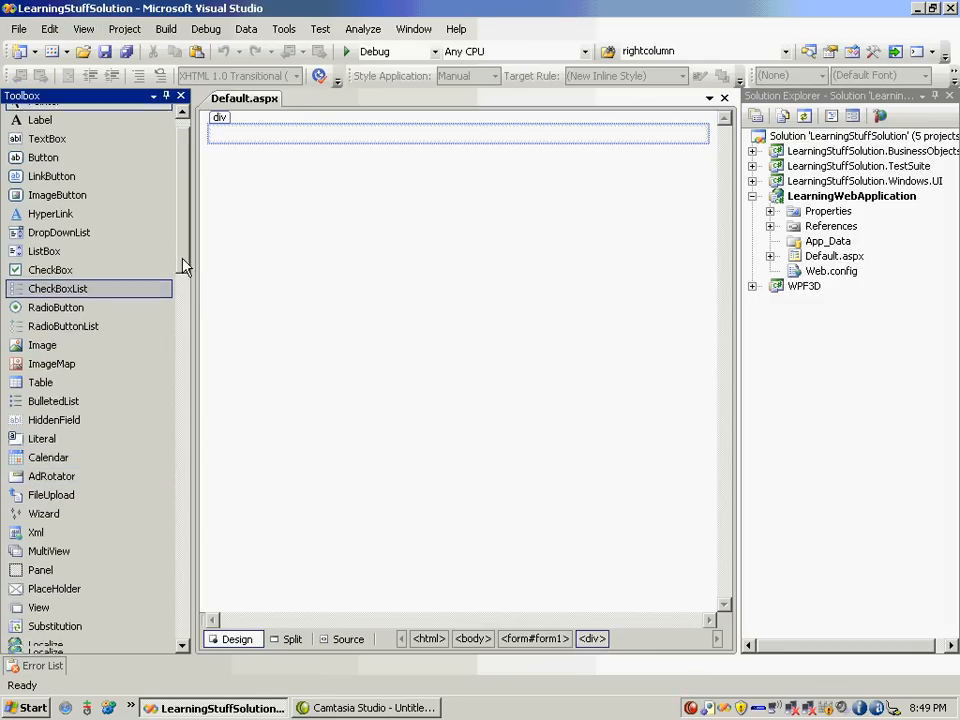
scroll(185, 265, down, 5)
mouse_move(90, 355)
mouse_down()
mouse_move(327, 140)
mouse_move(513, 232)
mouse_move(500, 242)
mouse_up()
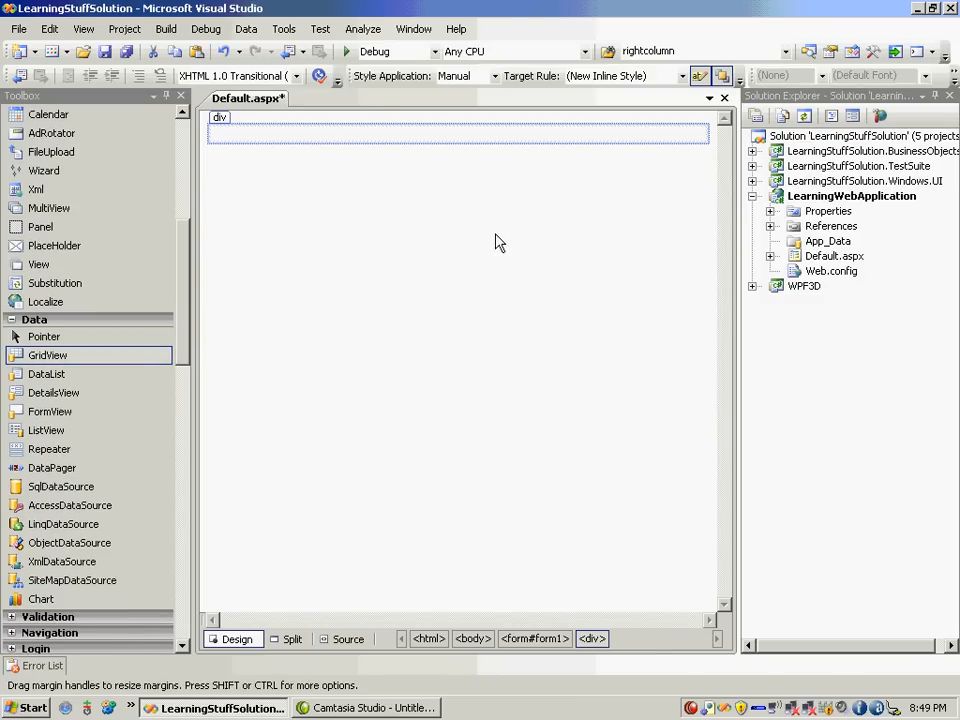
Create a new Database data source for the GridView using NorthwindConnectionString.
click(645, 180)
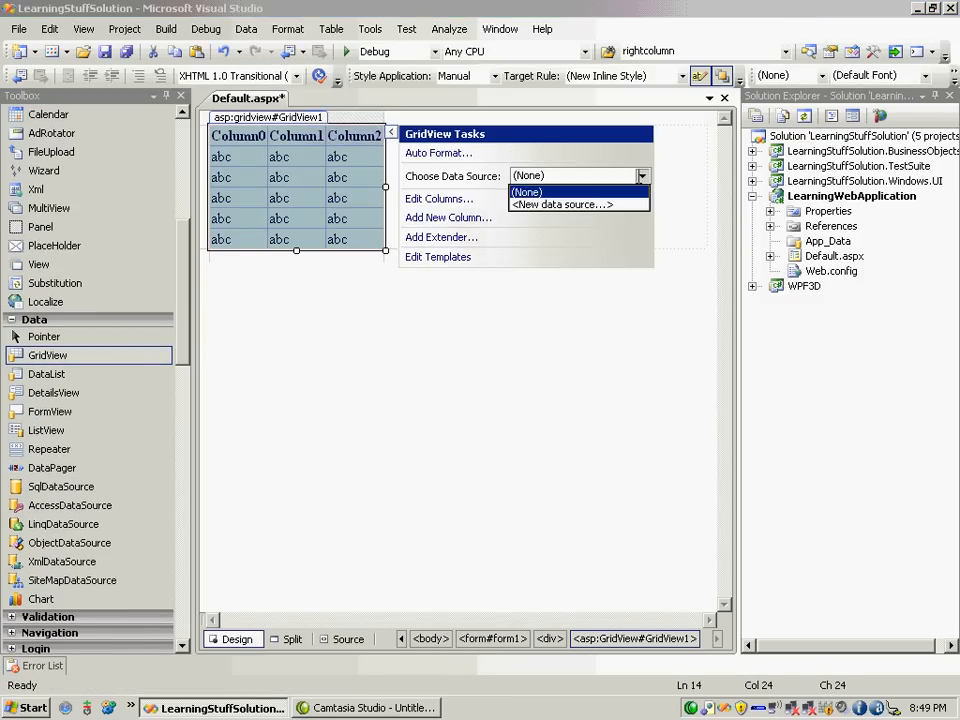
click(580, 203)
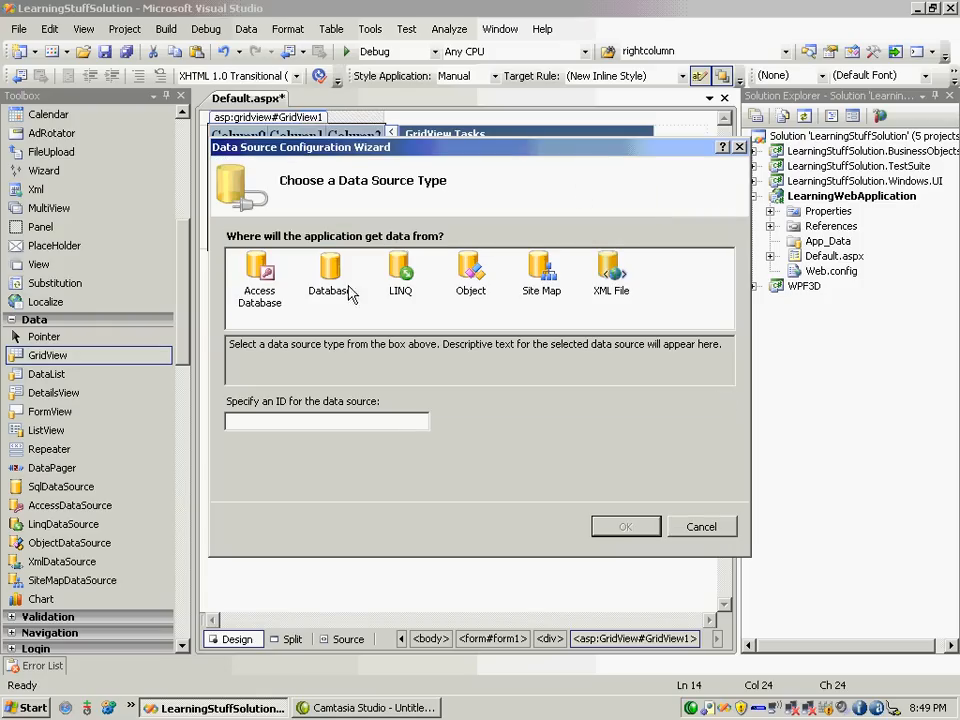
click(330, 275)
click(625, 527)
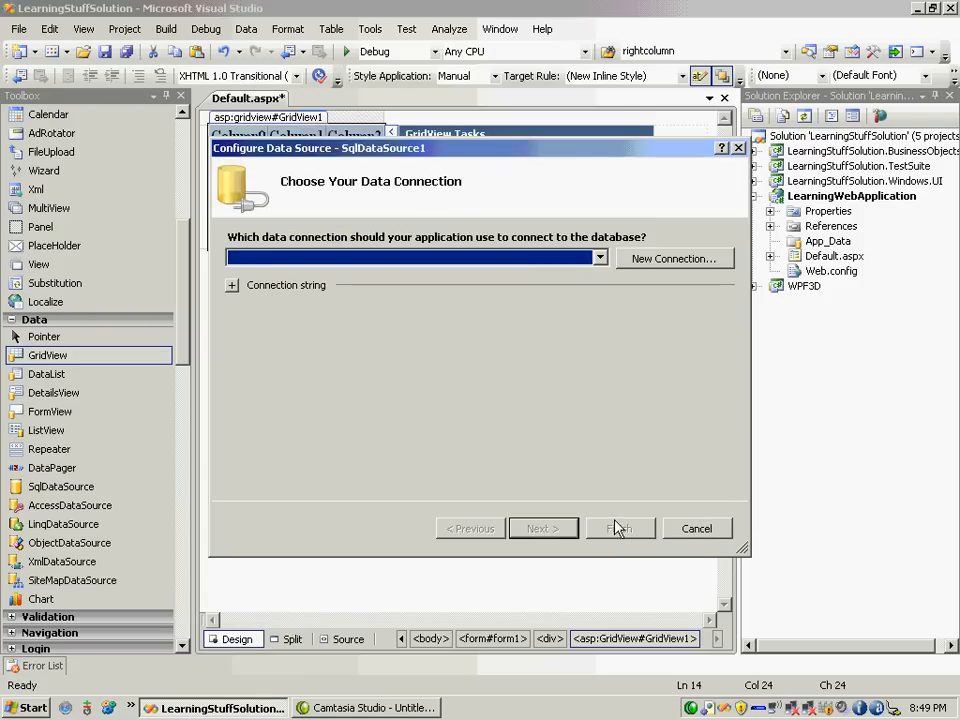
click(600, 258)
click(395, 326)
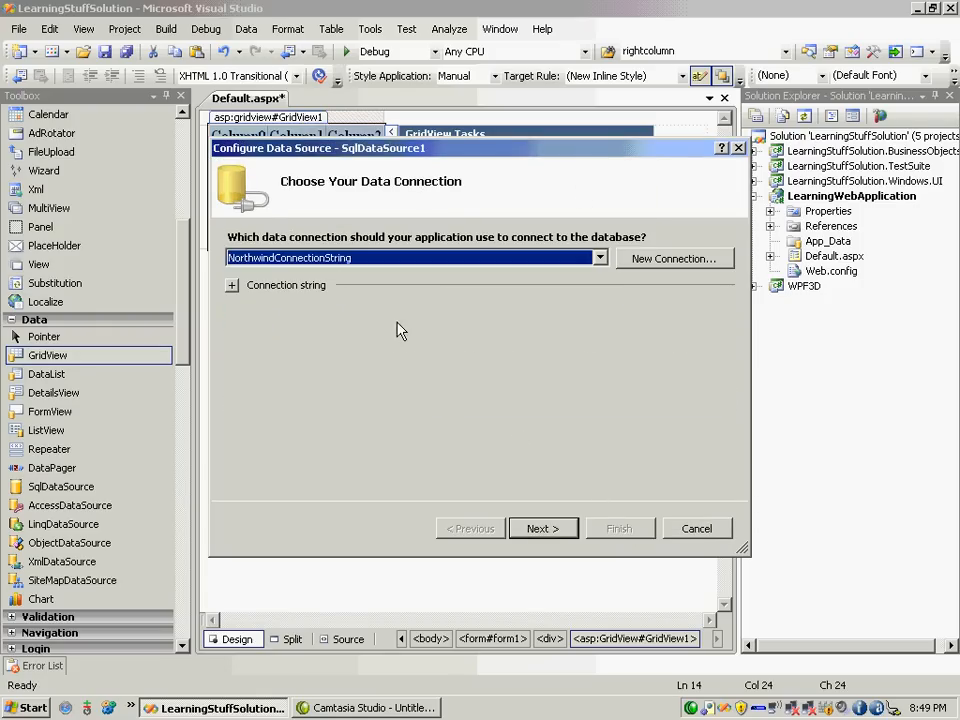
click(562, 531)
Select the Categories table including the Description column, test the query, and finish.
click(484, 310)
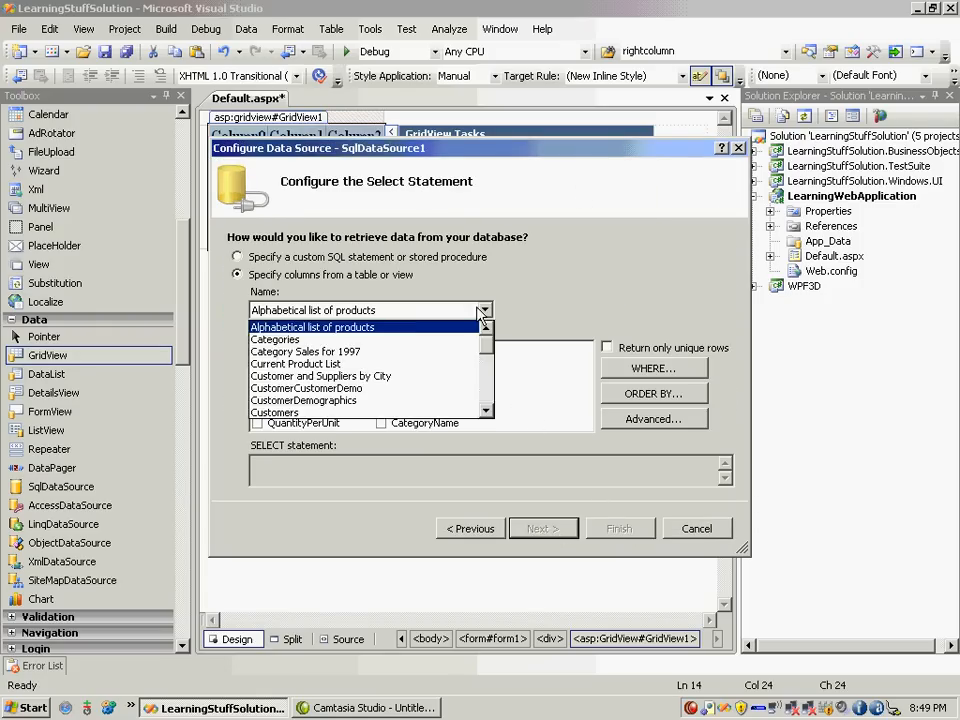
click(274, 339)
click(257, 363)
click(257, 393)
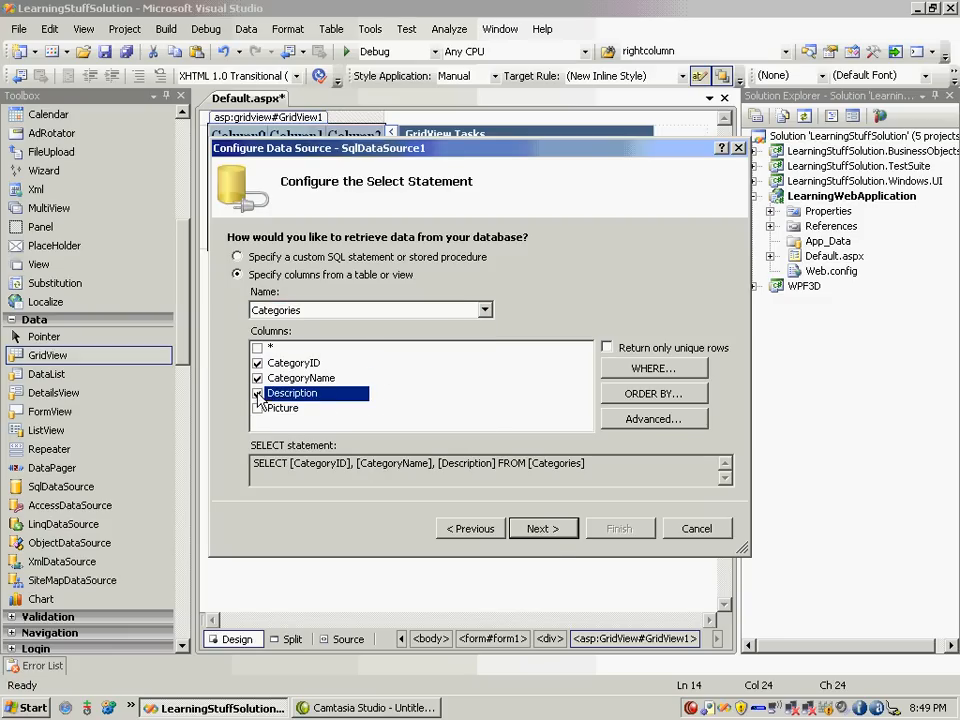
click(543, 528)
click(677, 415)
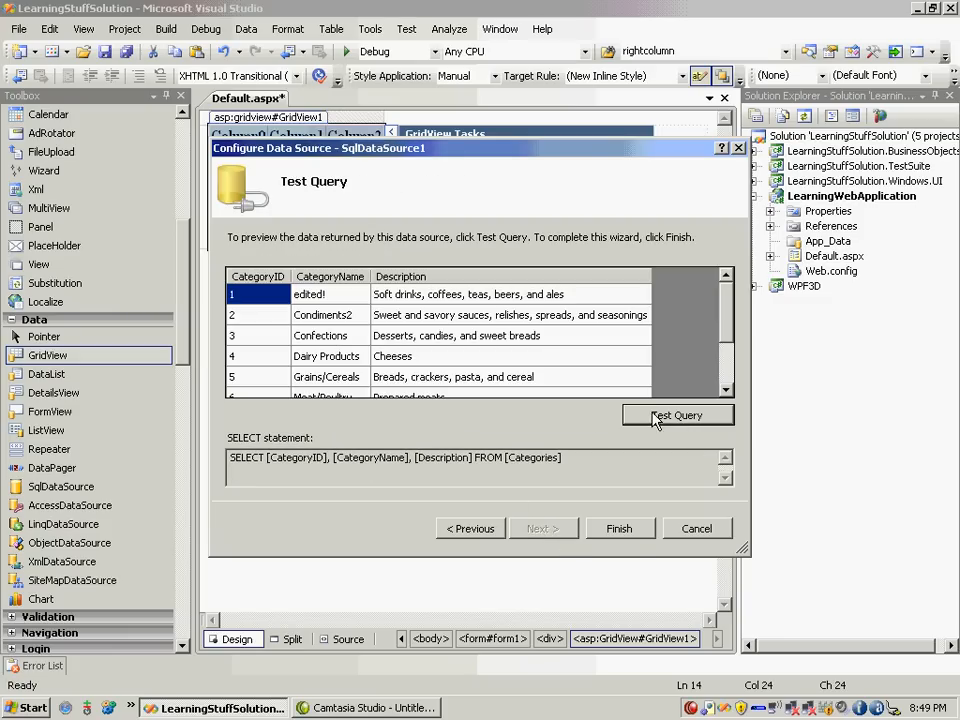
click(620, 528)
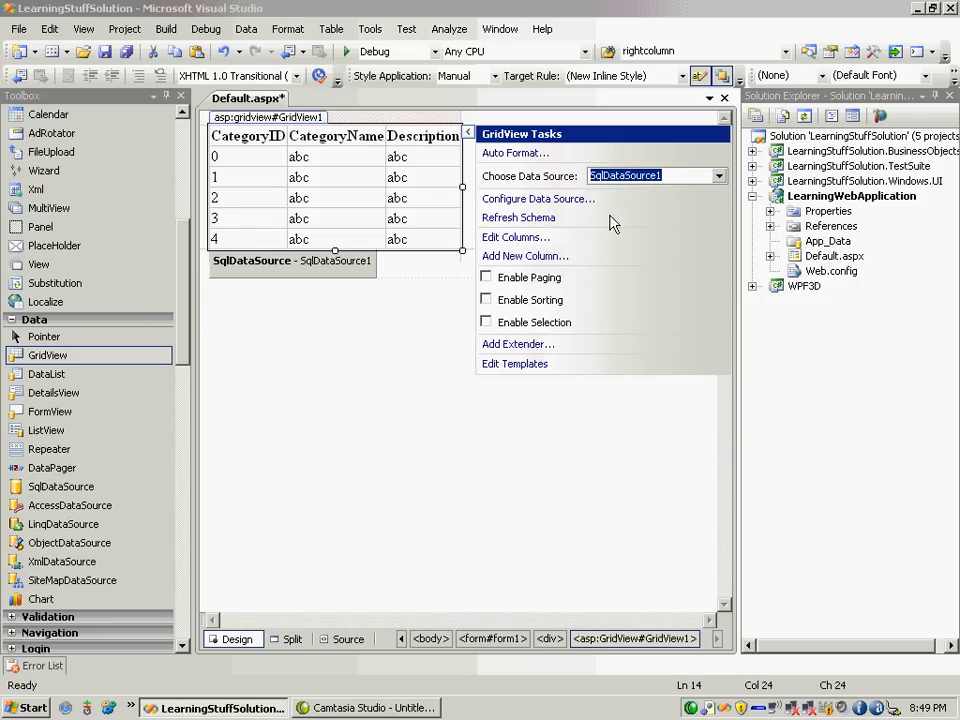
Attach a HoverMenuExtender to GridView1 through Add Extender.
click(505, 346)
click(401, 278)
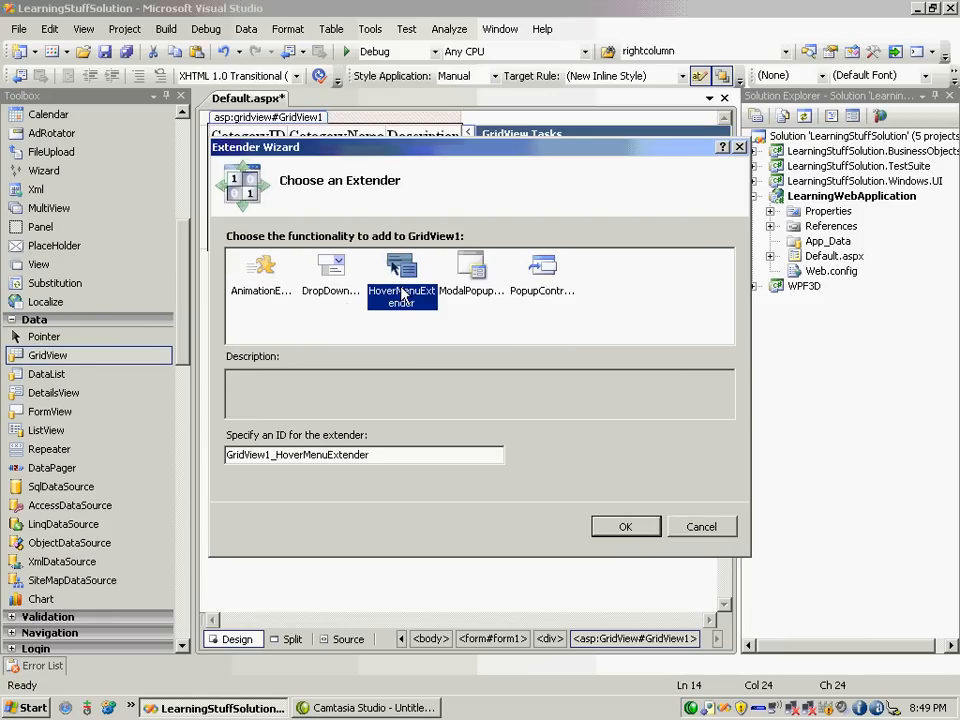
click(626, 527)
click(231, 284)
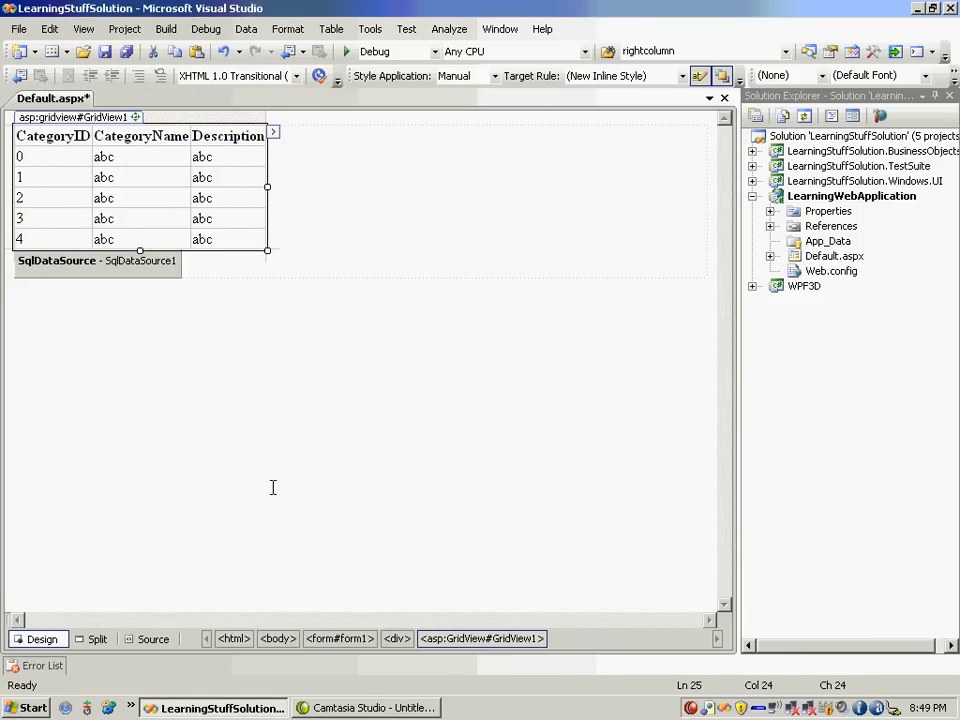
Switch to Source view and save the page markup.
click(153, 639)
click(290, 469)
key(ctrl+s)
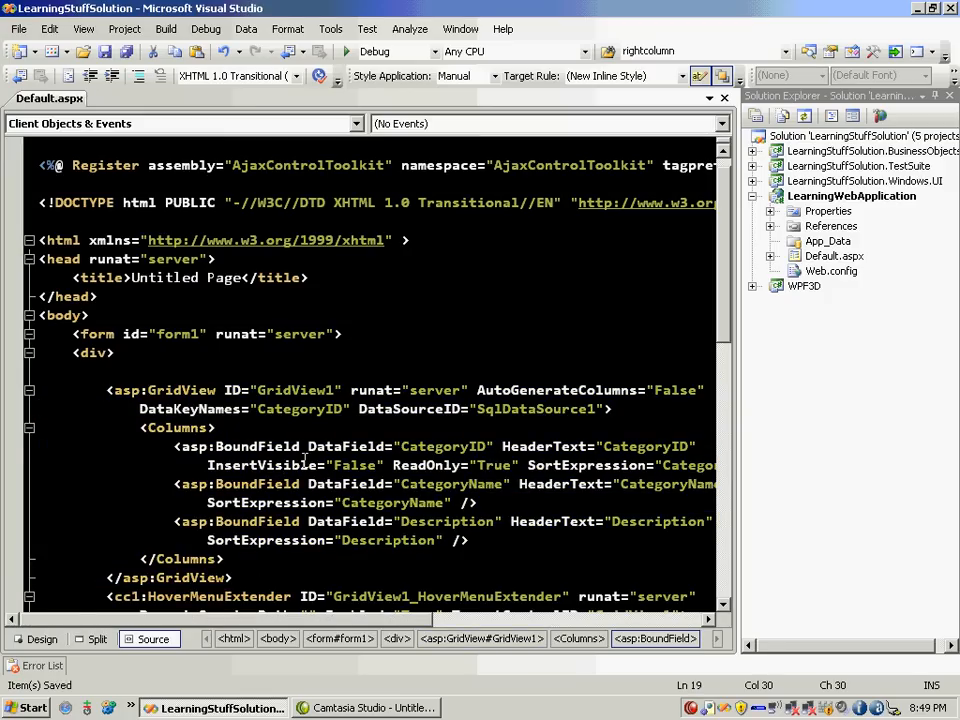
scroll(290, 469, down, 5)
Review the HoverMenuExtender markup block and build the project.
drag(87, 427, 327, 462)
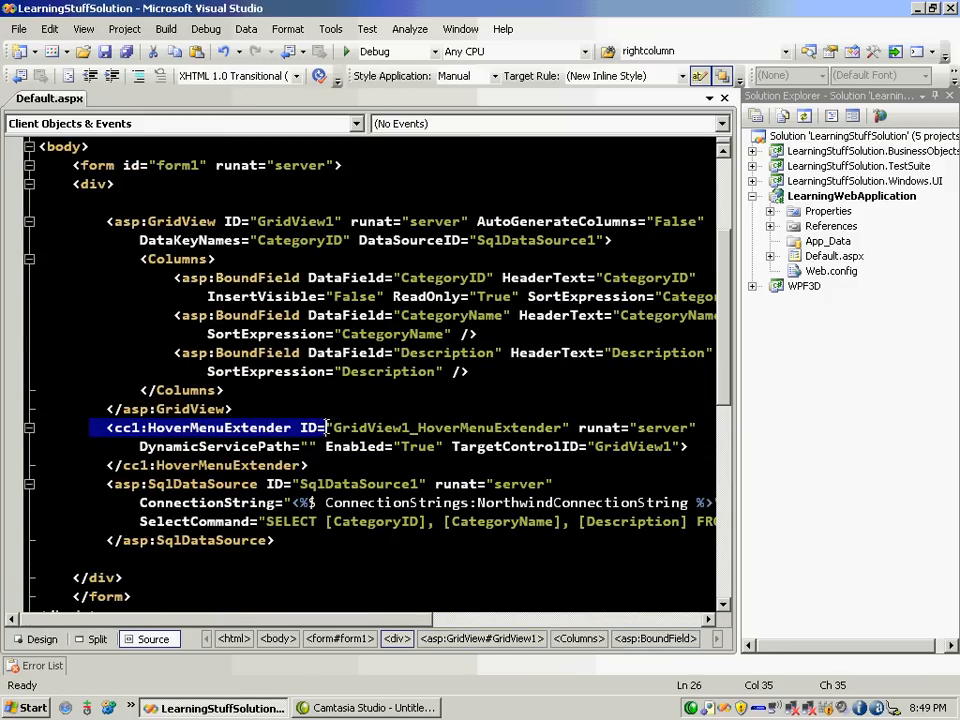
click(313, 408)
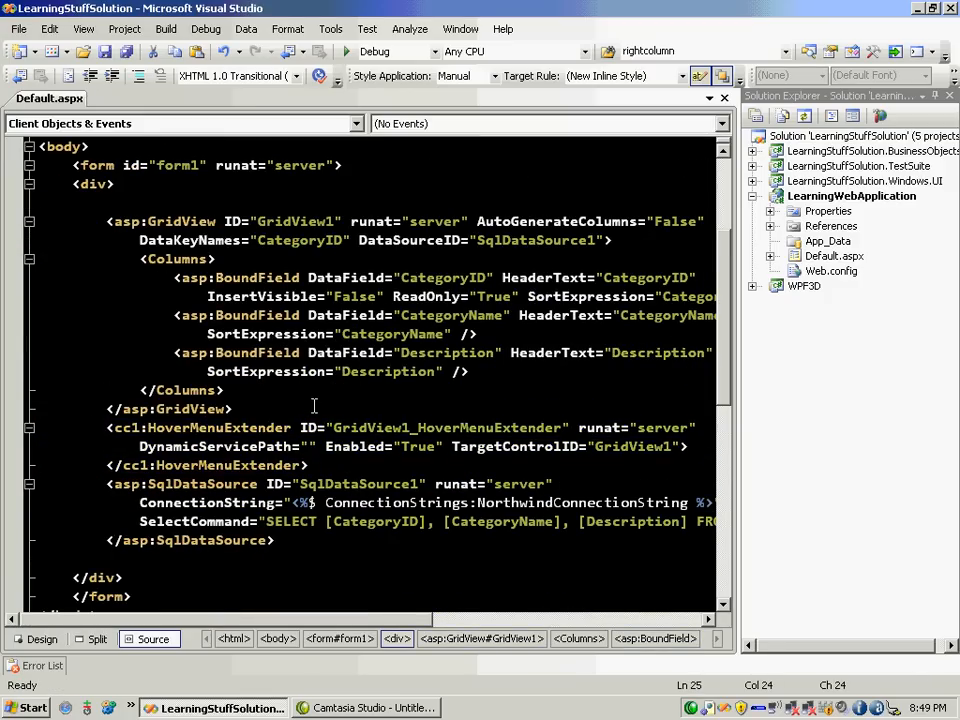
click(70, 440)
click(327, 405)
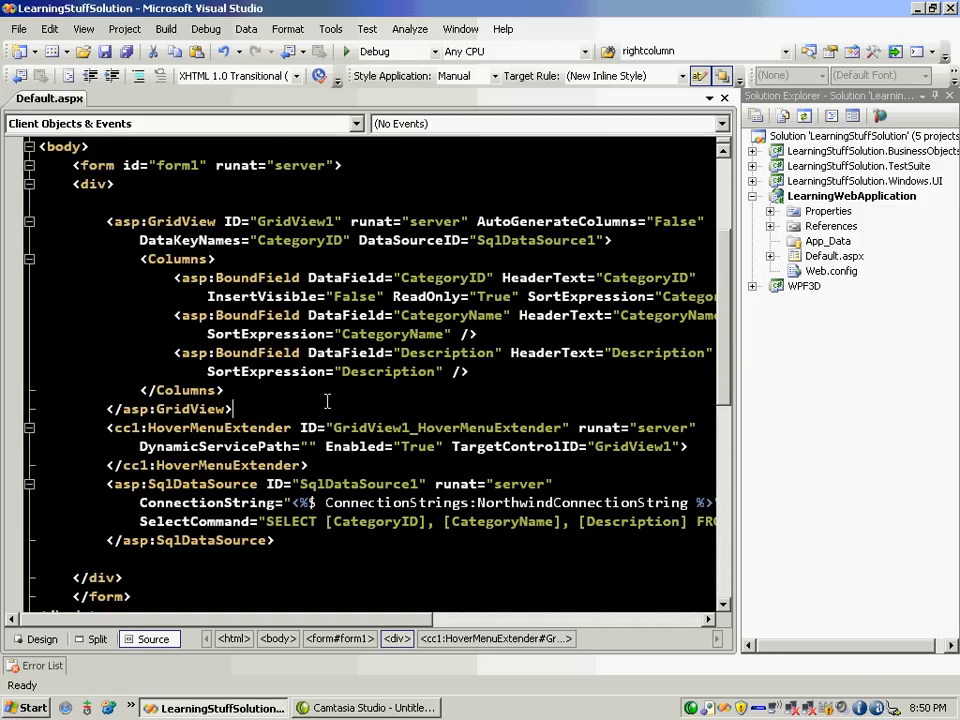
key(ctrl+shift+b)
scroll(333, 385, up, 1)
Insert an asp:ScriptManager with ID sm1 inside the div above GridView1 and save.
click(330, 255)
key(Return)
key(Return)
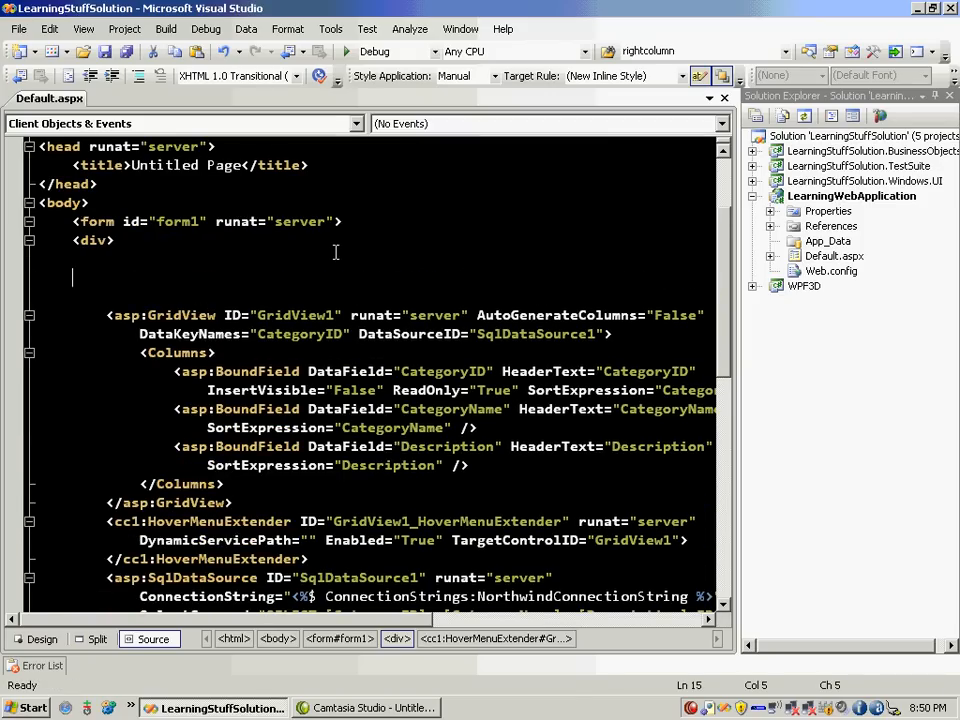
key(Tab)
text(<asp:s)
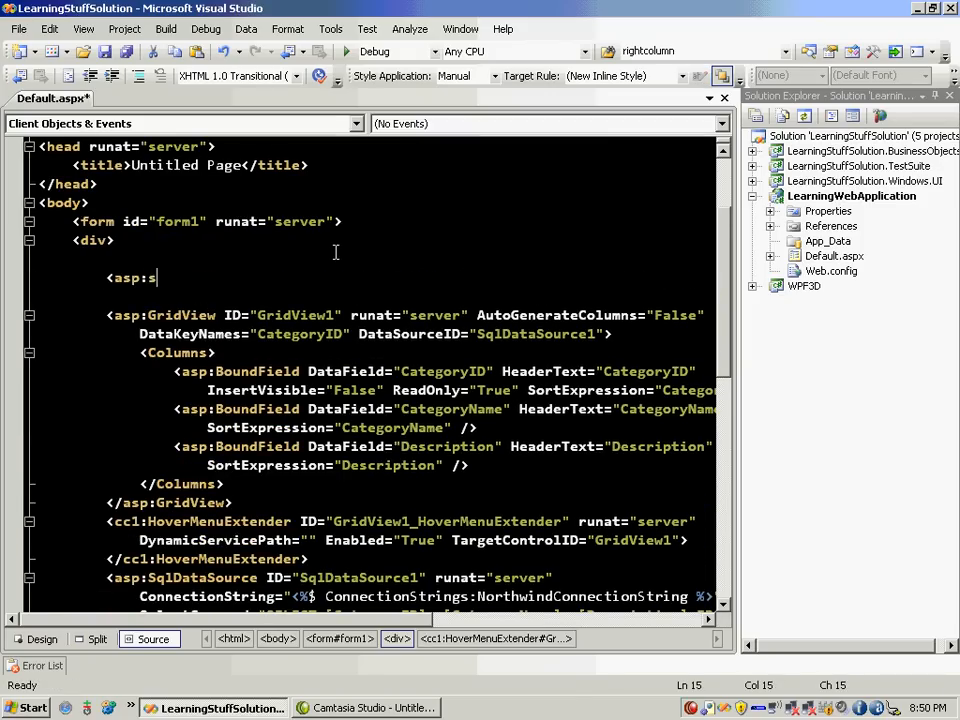
text(criptManager ID=)
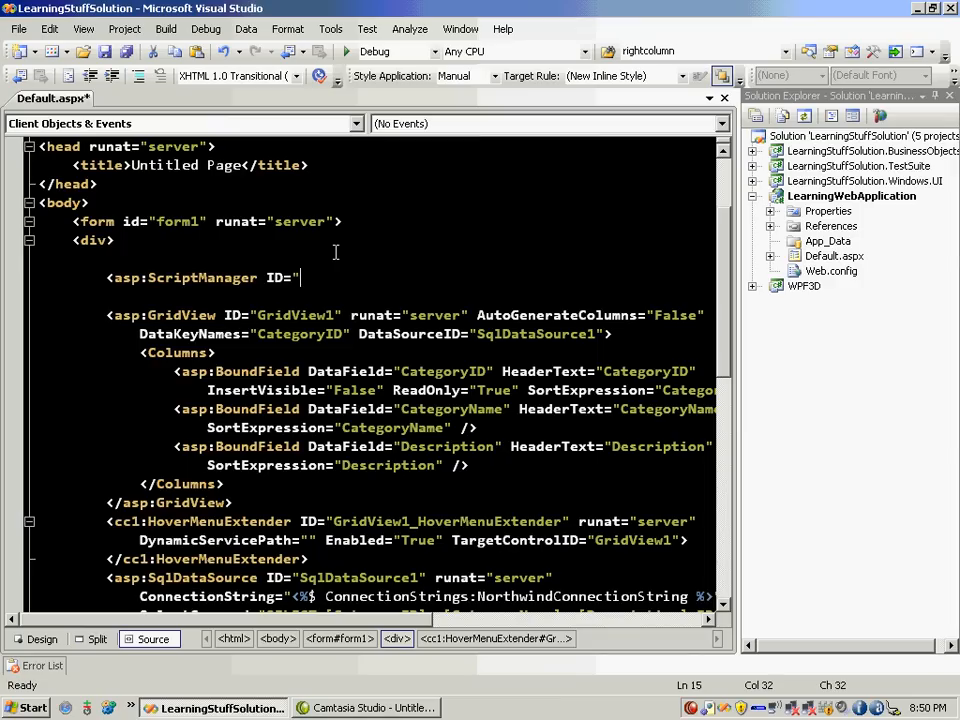
text(sm1" runat=")
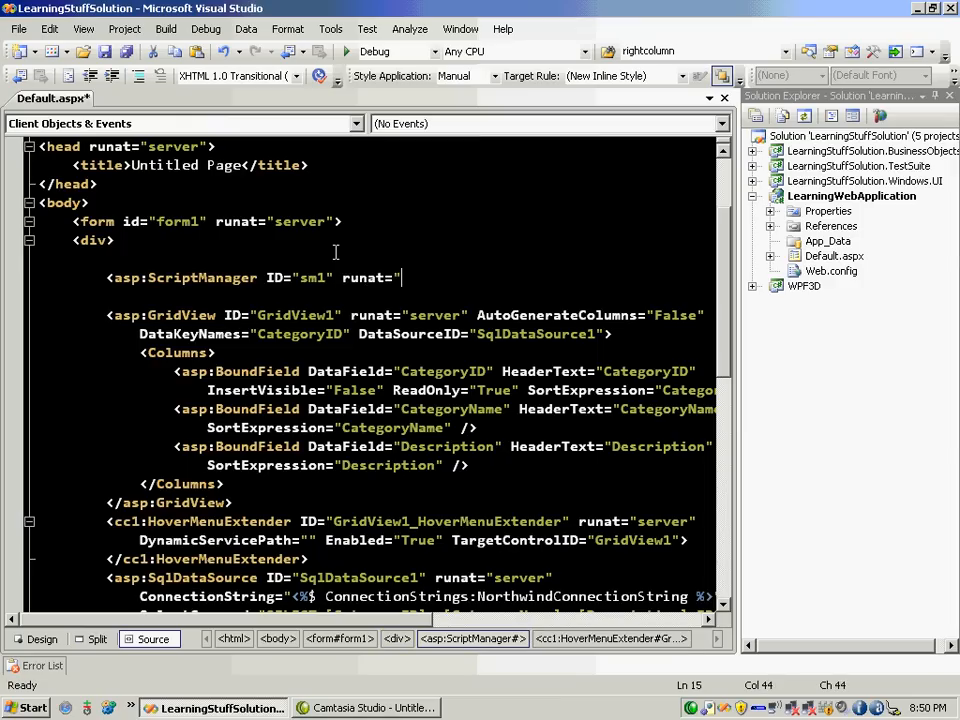
text(server" />)
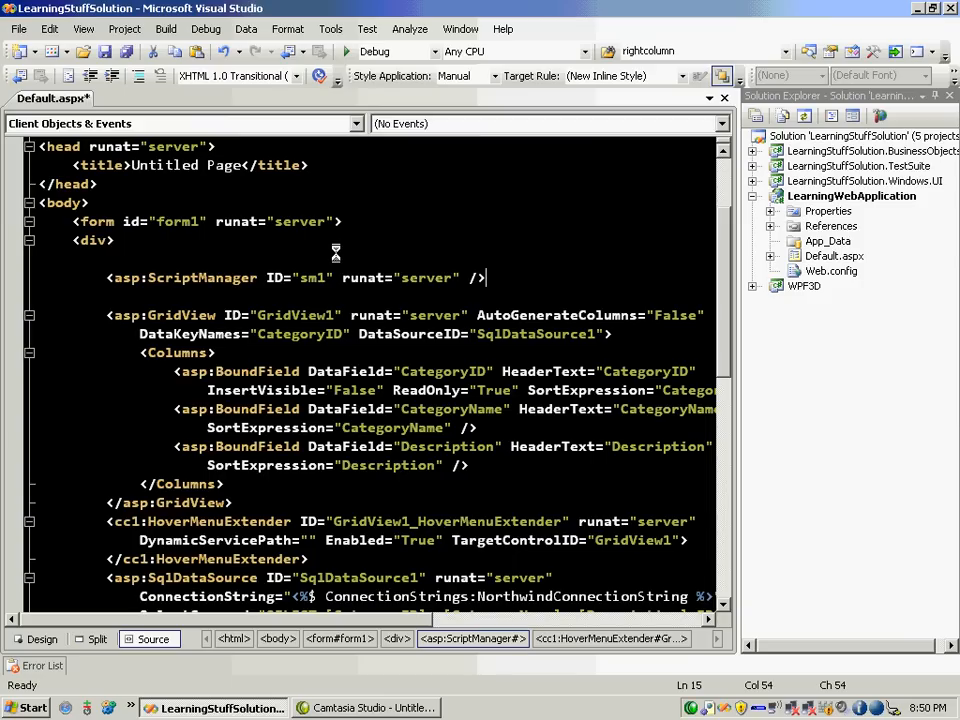
key(ctrl+s)
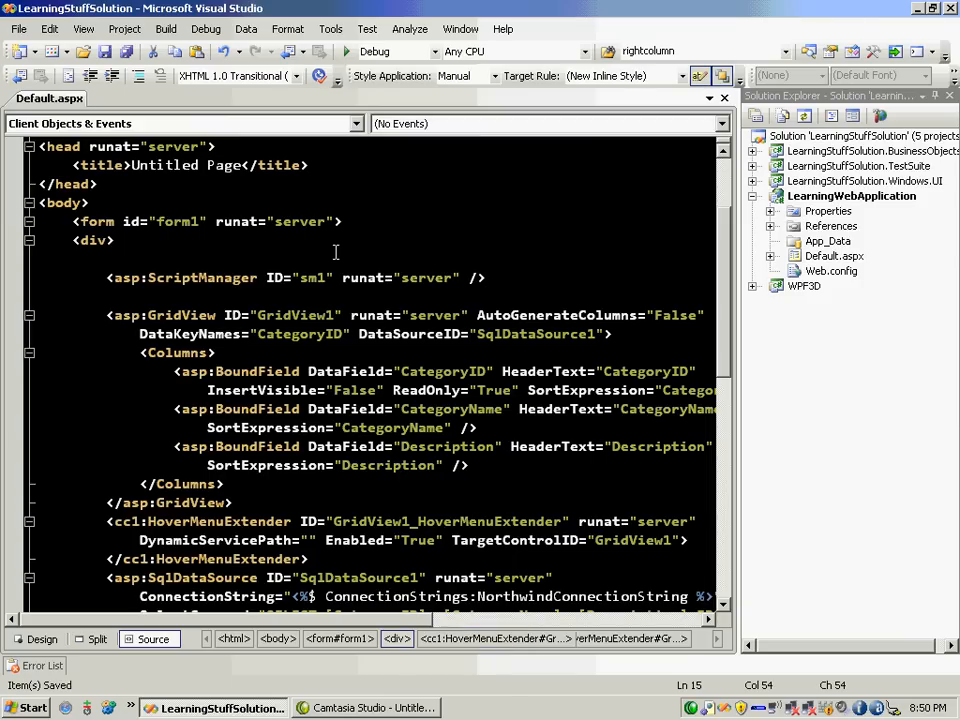
Add asp:Panel popup1 with BackColor Yellow containing "This is a popup control" and save.
key(Return)
key(Return)
text(<asp)
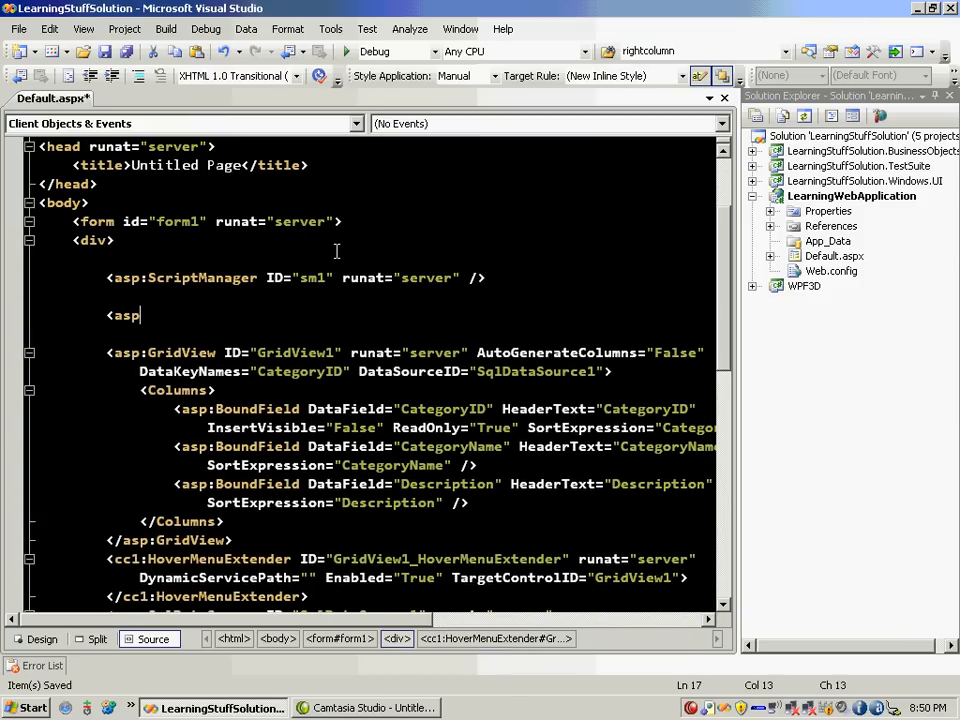
text(:P)
key(Tab)
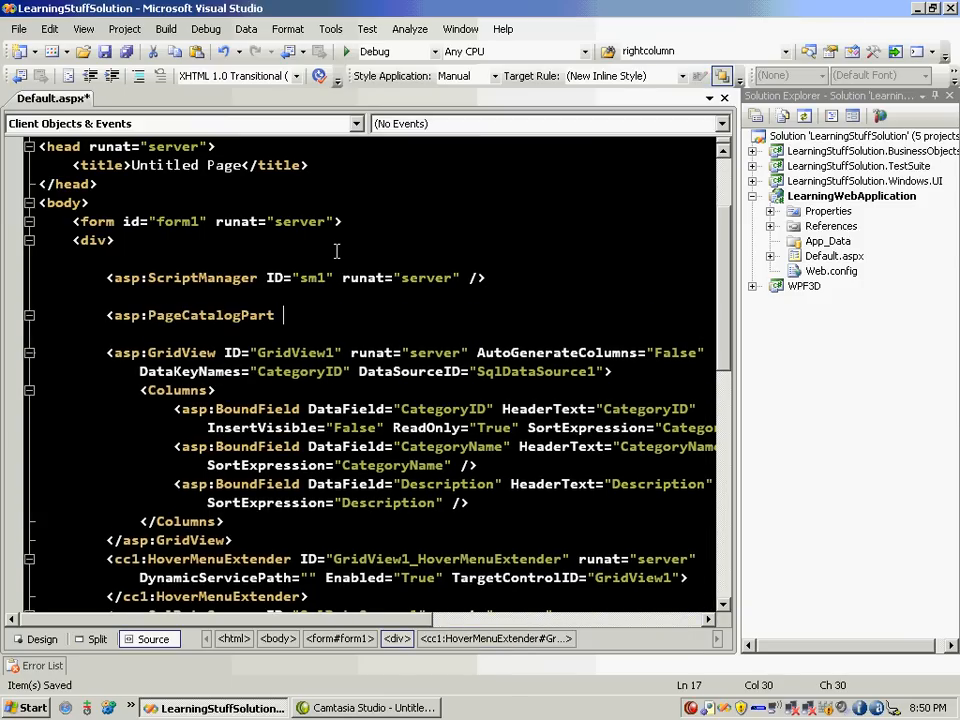
key(shift+Home)
text(<asp:)
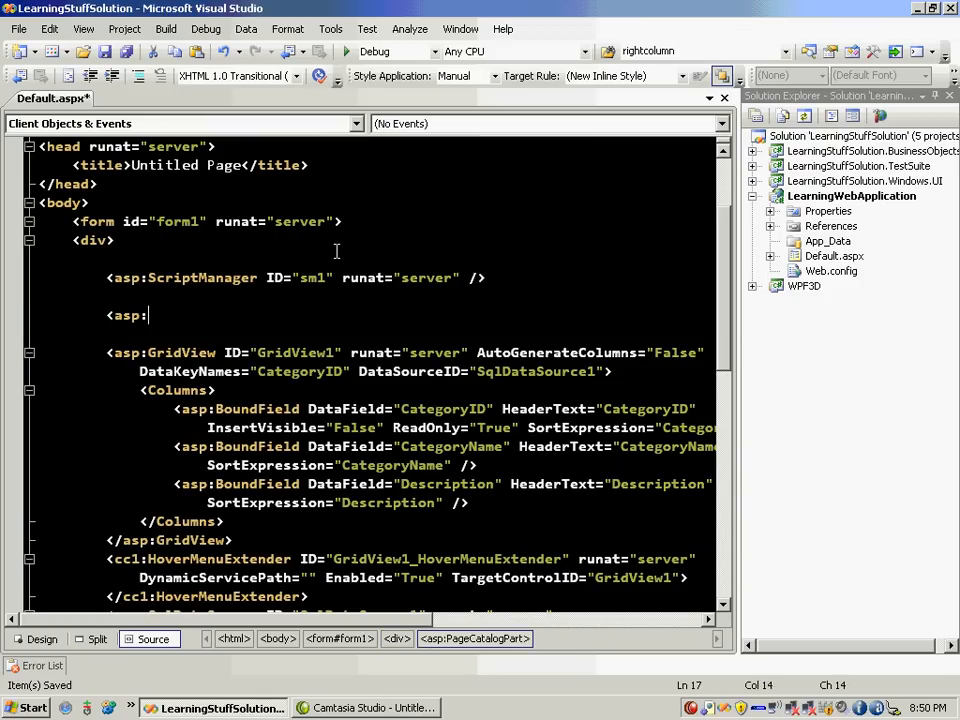
text(Panel id)
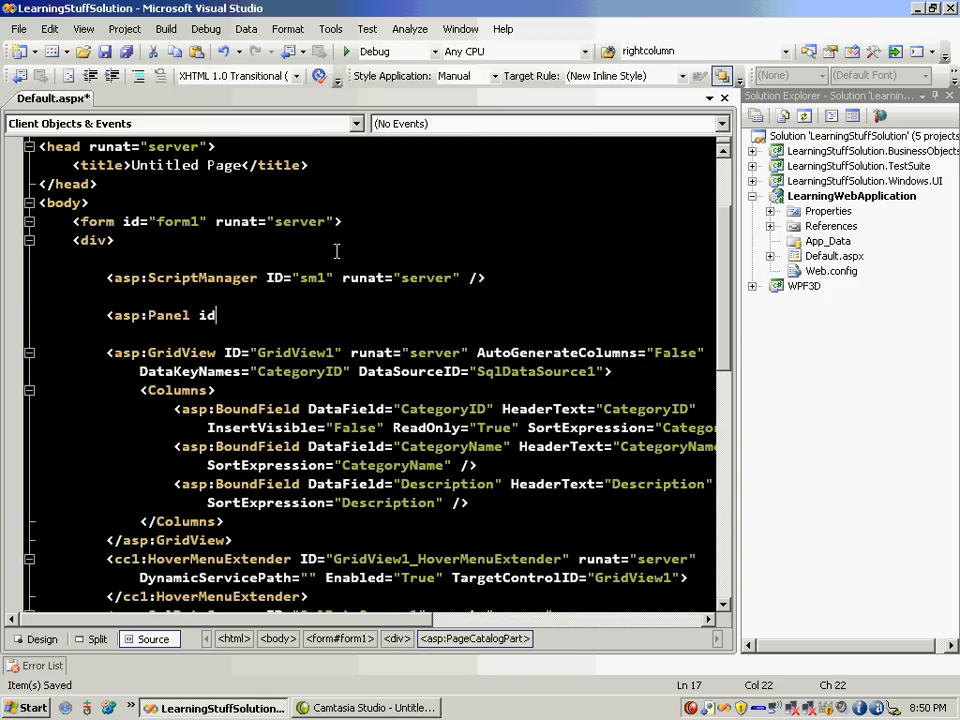
text(=)
text(pop)
text(up1" runat="serv)
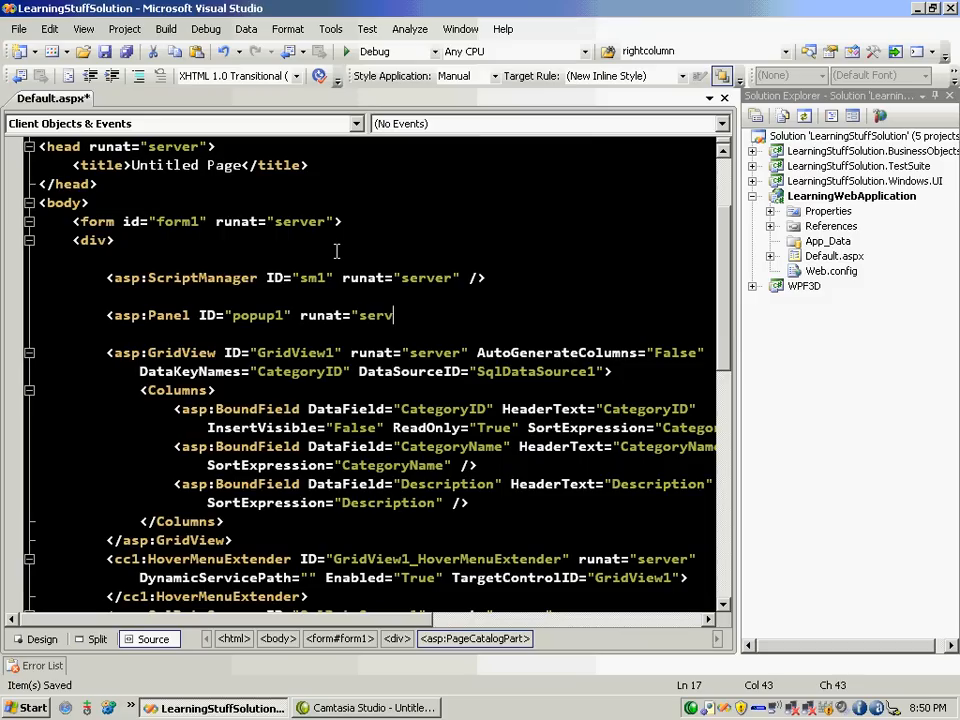
text(er" backColor=)
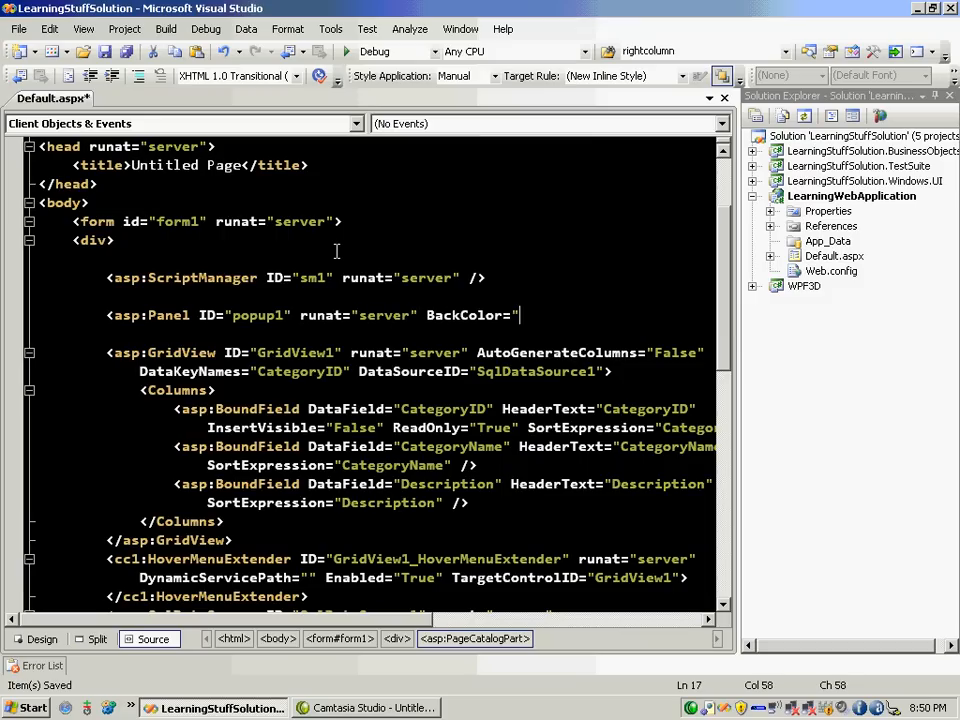
text("yellow"></asp:Panel>)
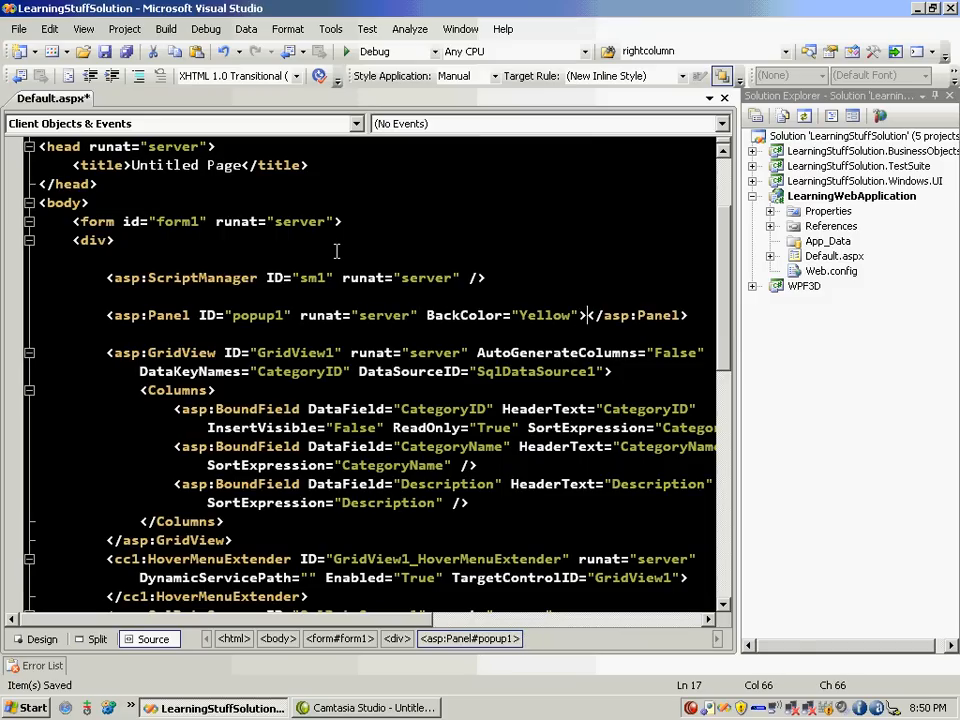
key(Return)
key(Return)
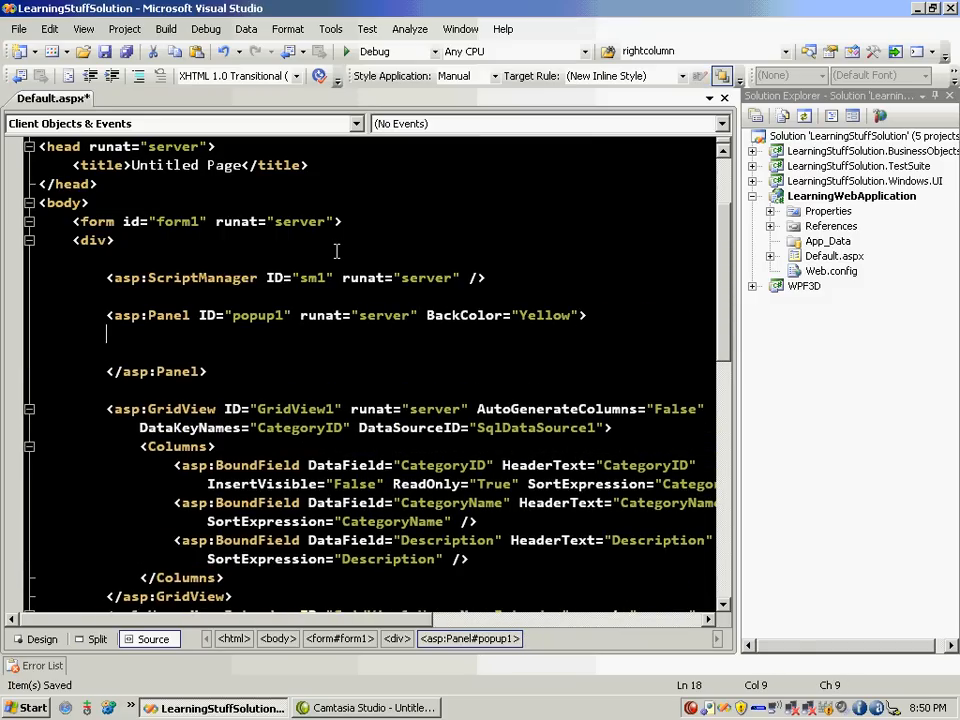
key(Return)
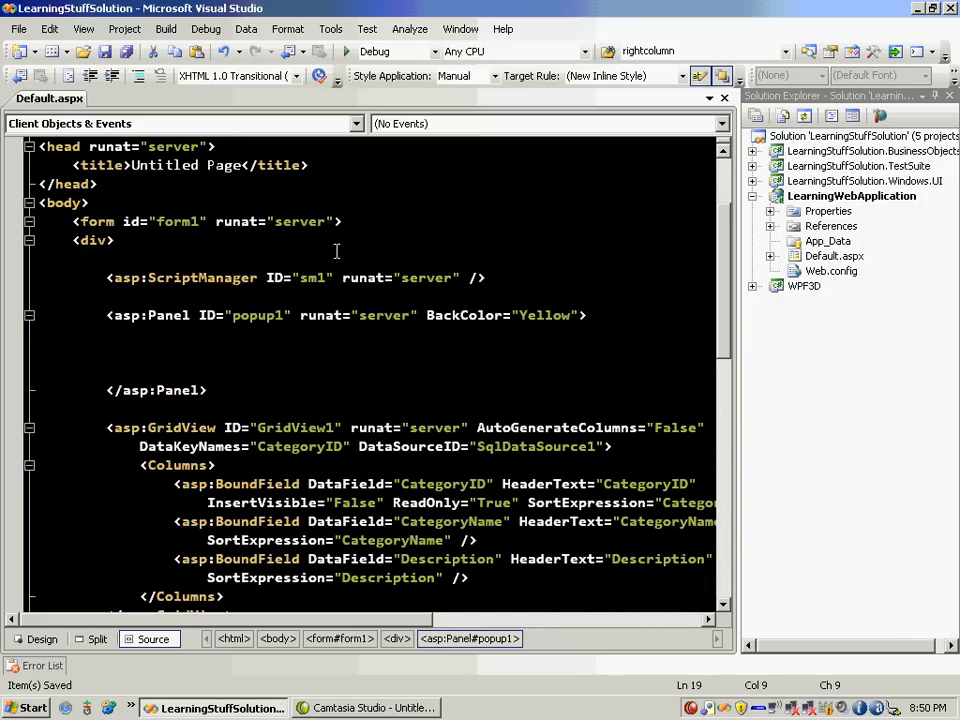
text(Thi)
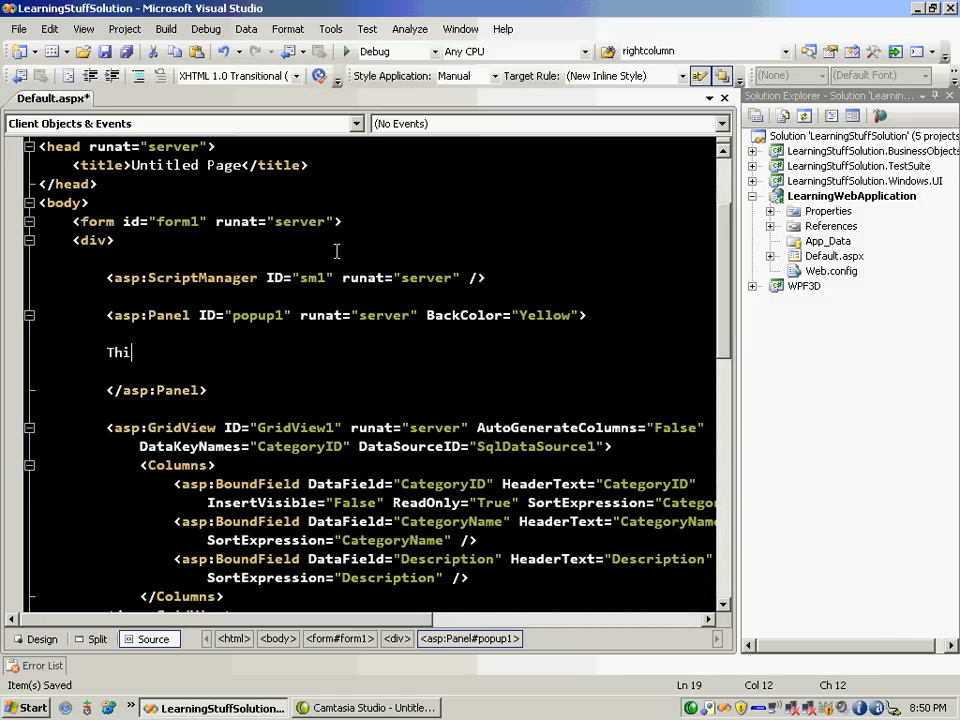
text(s is a popup con)
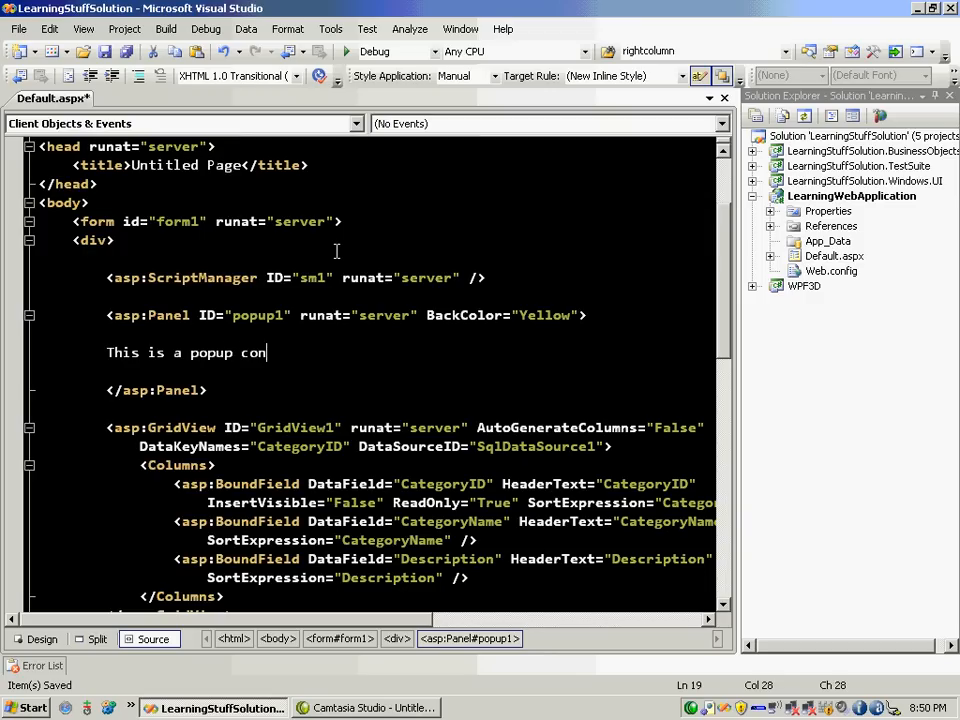
text(trol)
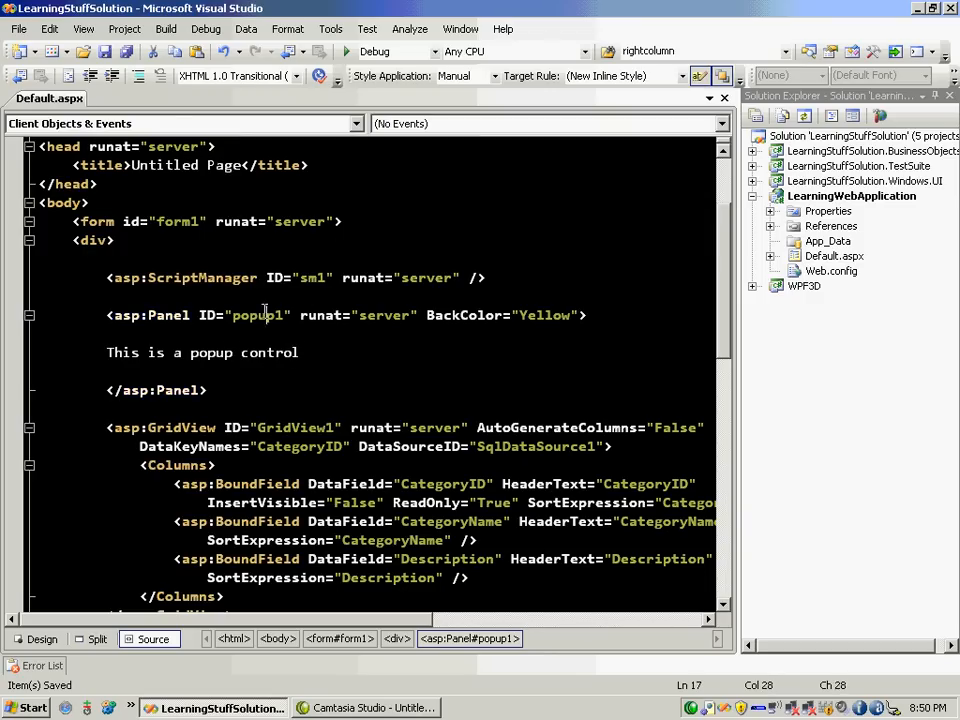
Set PopupControlID="popup1" on the HoverMenuExtender and run the page with F5.
double_click(263, 315)
key(ctrl+s)
scroll(417, 362, down, 1)
scroll(417, 362, down, 2)
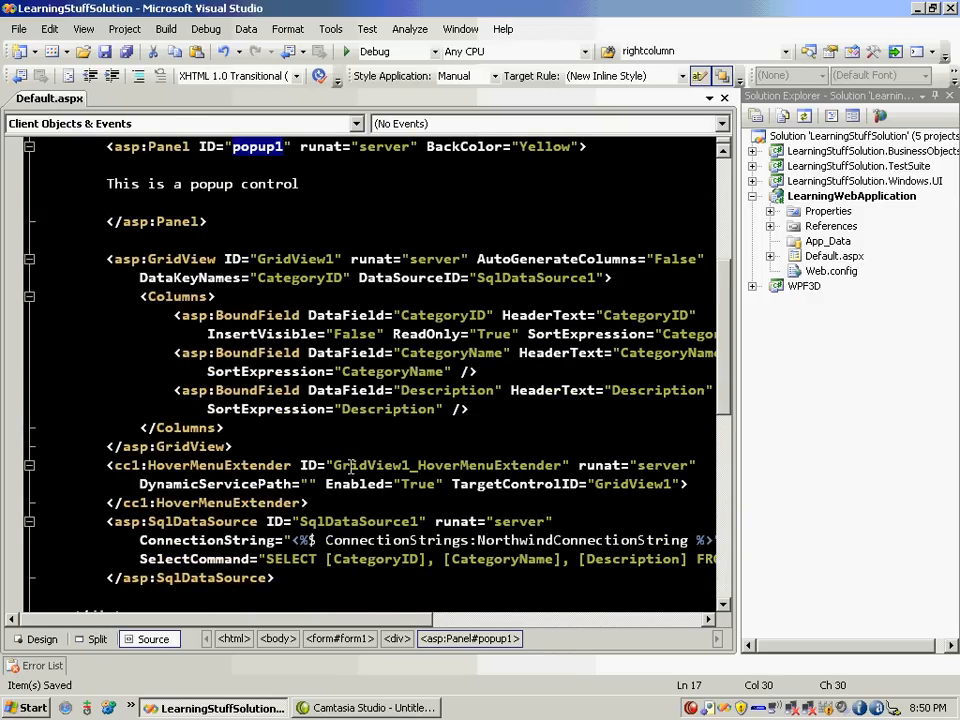
scroll(351, 465, down, 1)
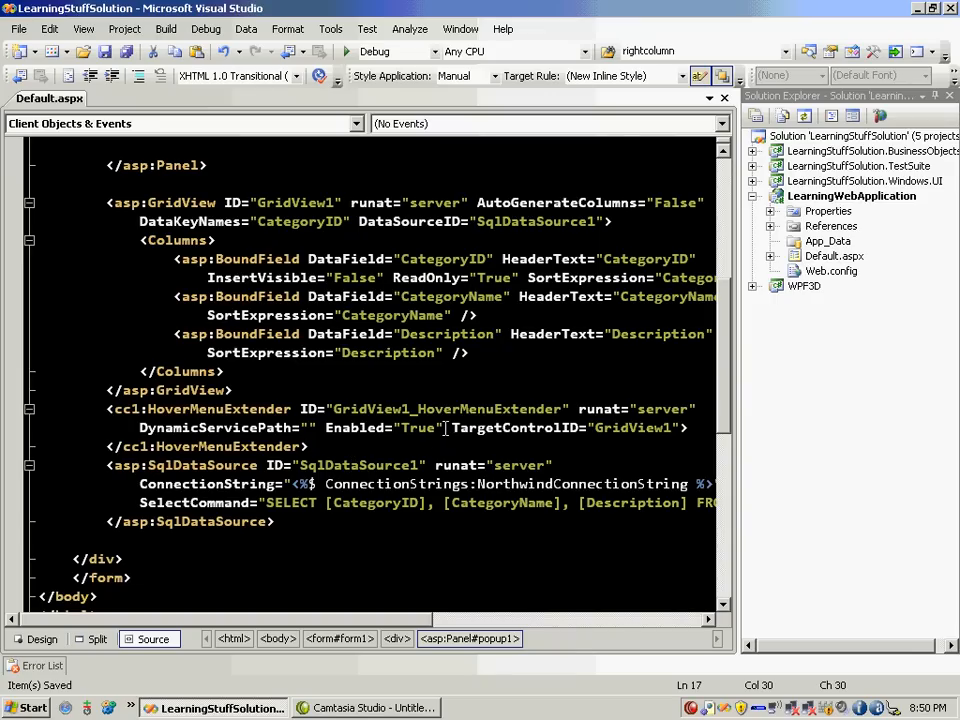
click(445, 428)
text(pop)
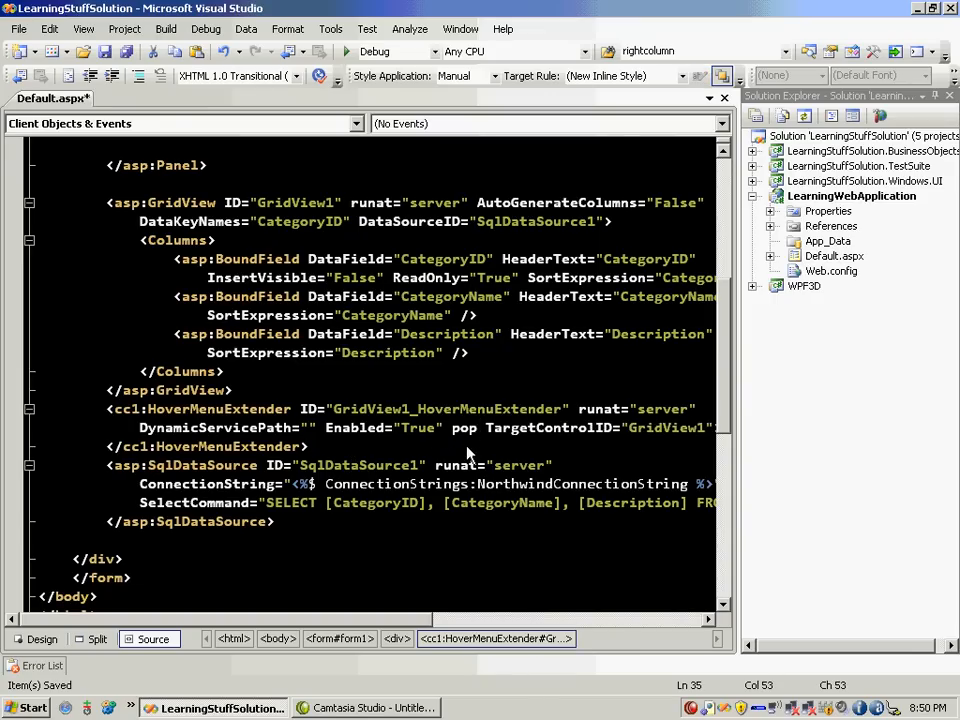
key(Tab)
text(="popup1")
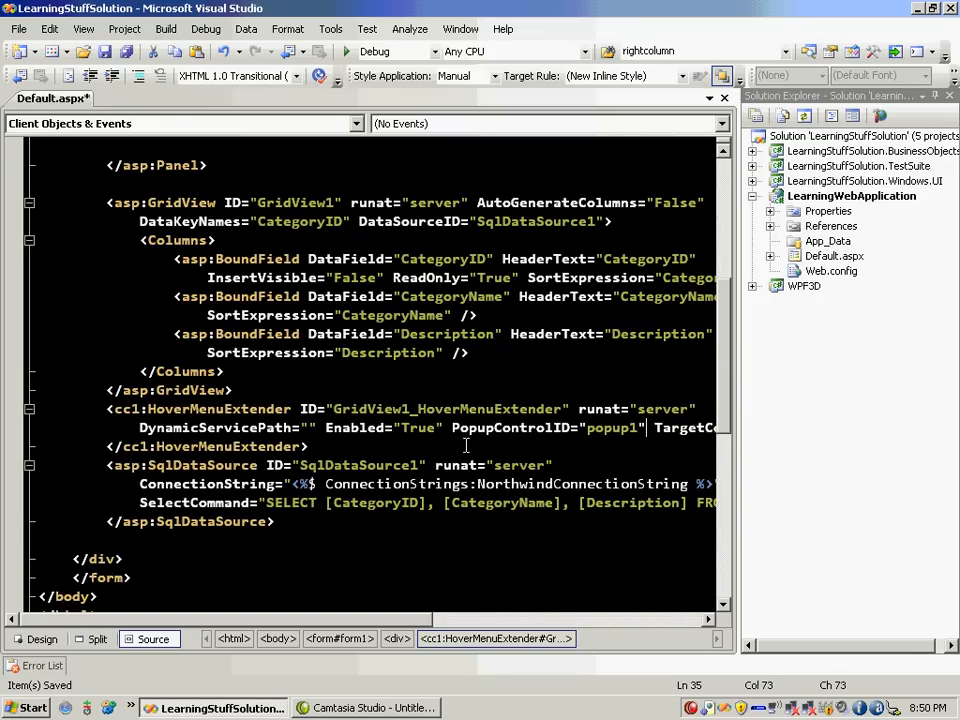
key(F5)
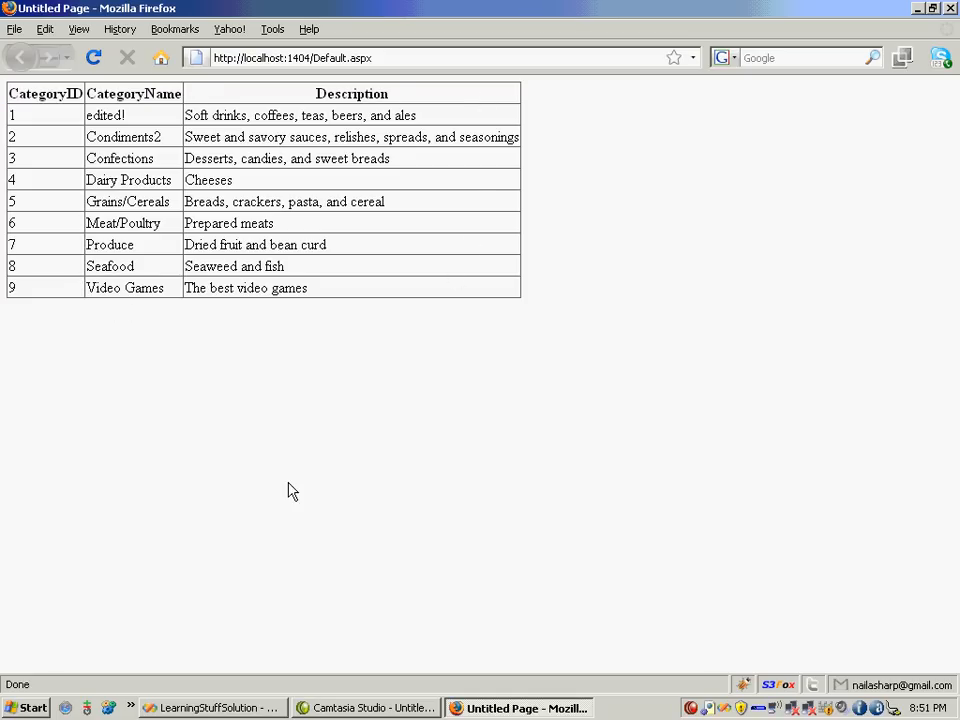
Delete the Description BoundField from GridView1's Columns and save.
click(218, 708)
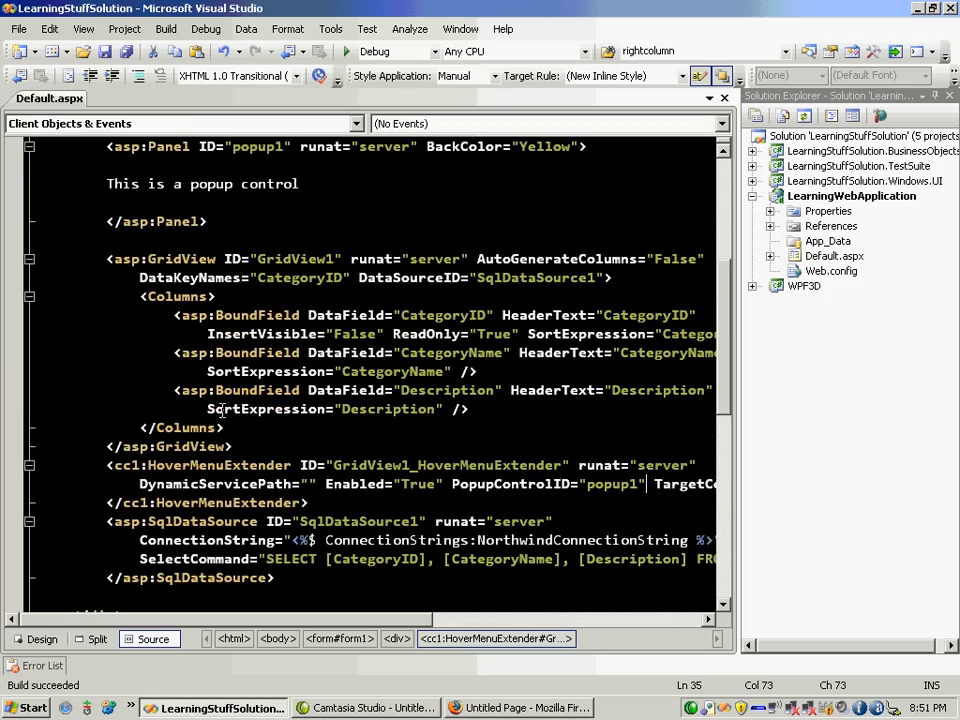
drag(173, 390, 521, 407)
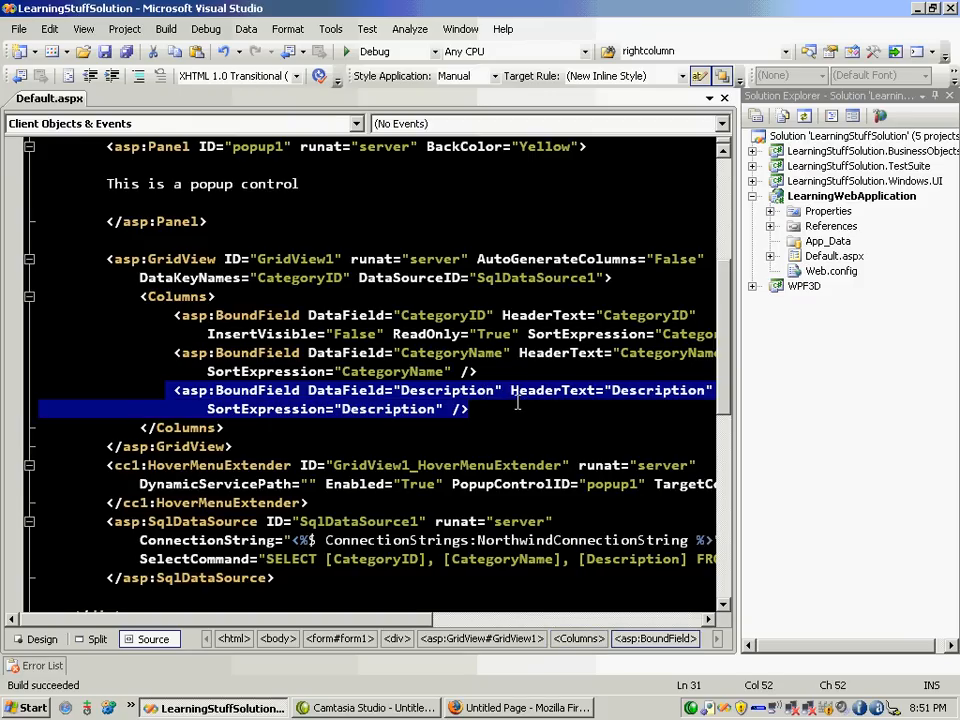
key(Delete)
key(ctrl+s)
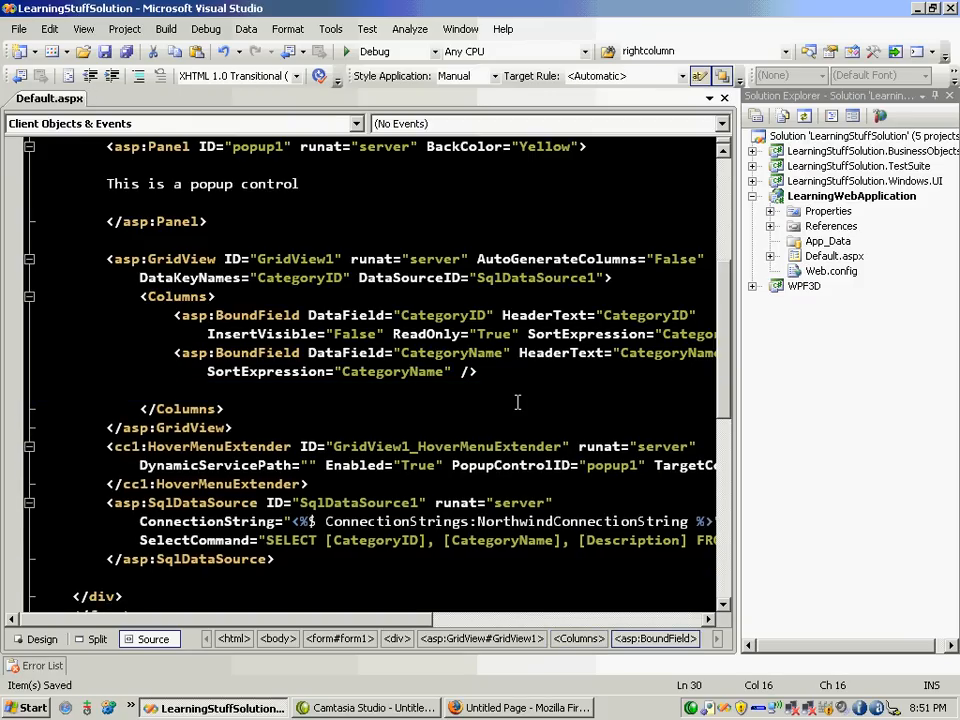
key(Down)
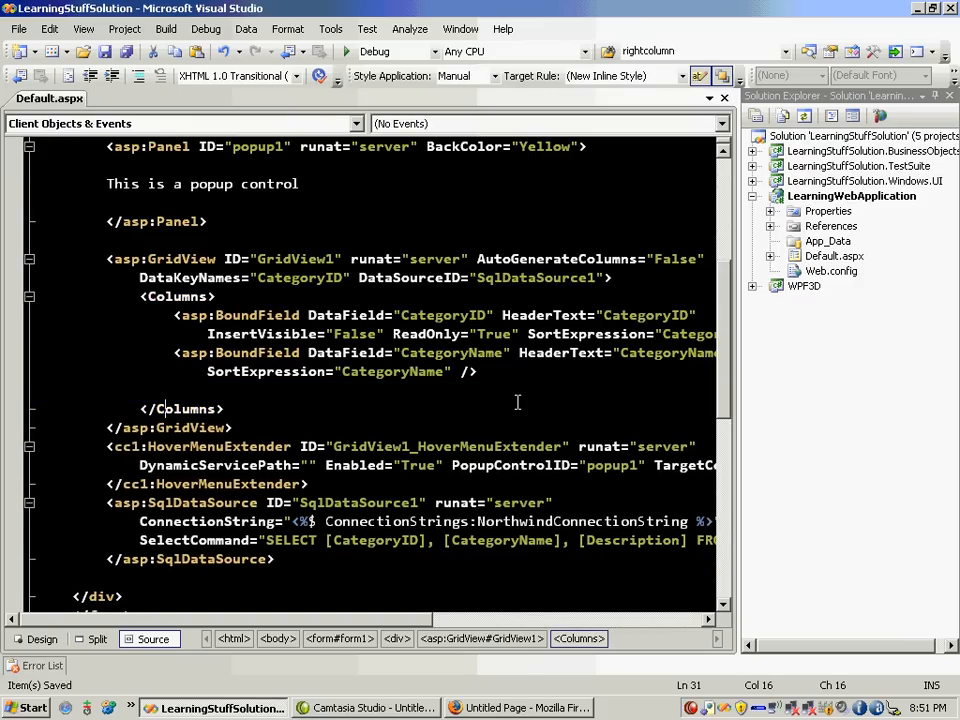
Add an asp:TemplateField before </Columns> with its tags on separate lines.
key(Up)
key(Up)
key(Down)
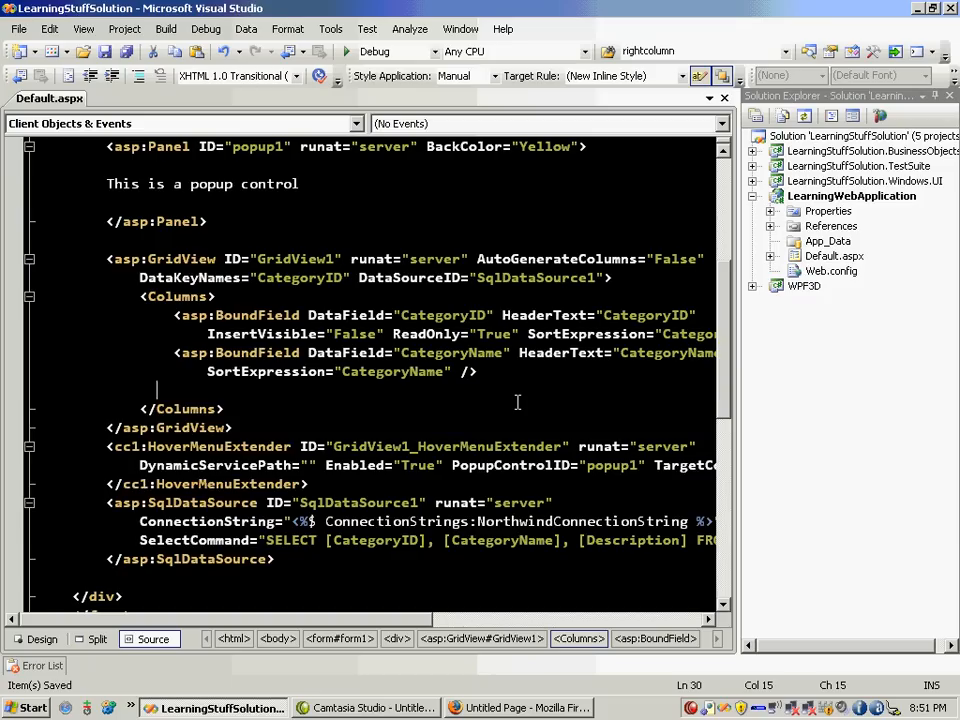
key(Return)
key(Return)
text(<asp:)
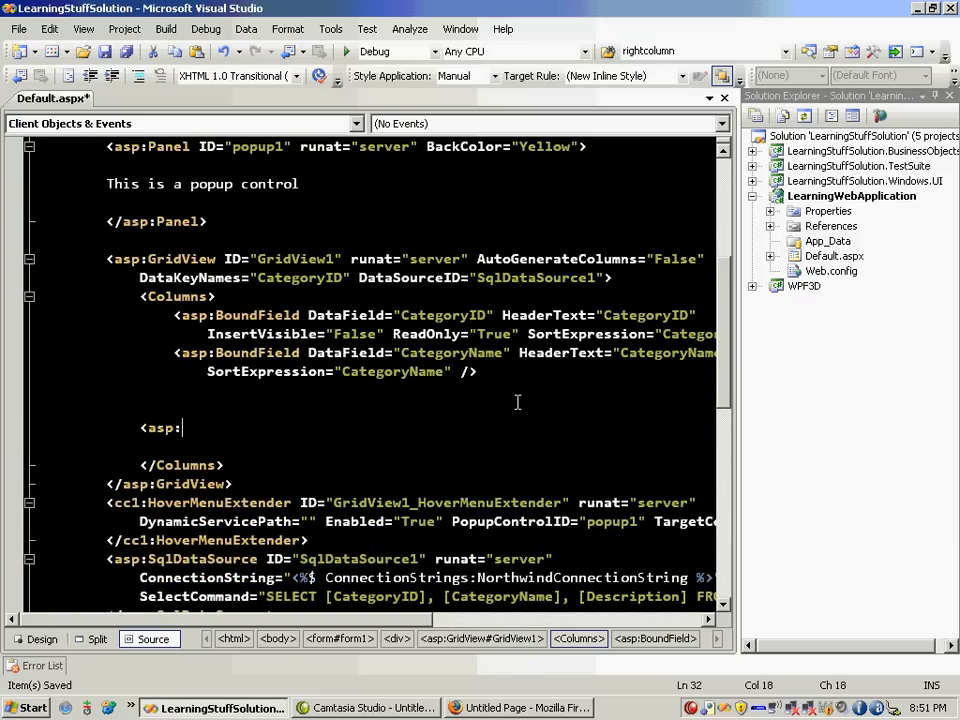
text(TemplateField>)
key(Return)
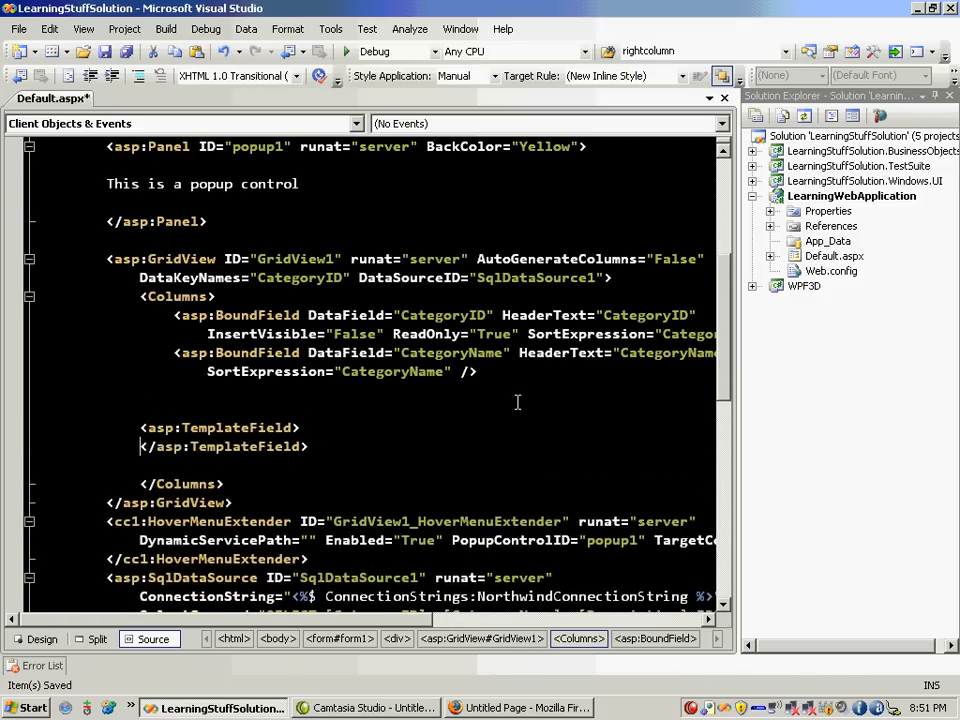
key(Return)
key(Up)
text(<item)
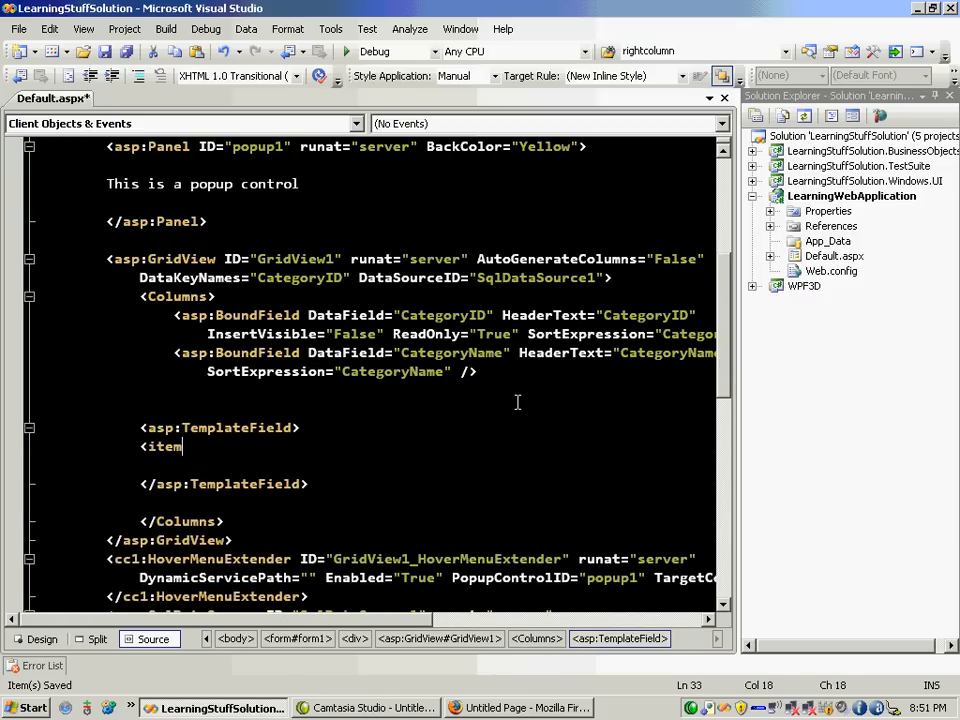
text(Template>)
Add an empty ItemTemplate inside the TemplateField with blank lines for content.
key(Return)
key(Return)
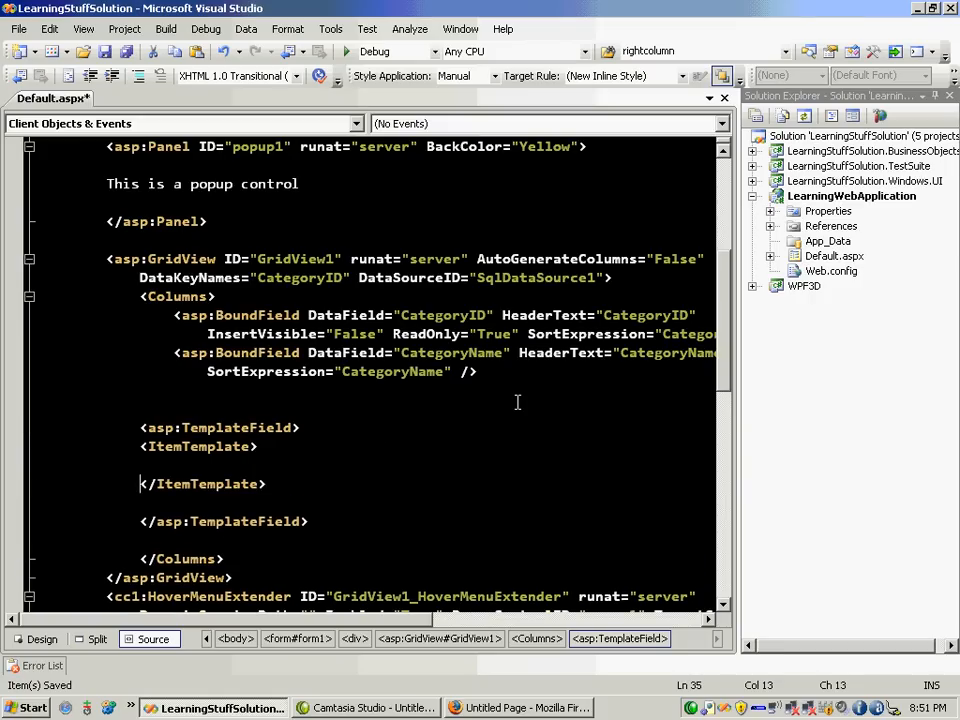
key(Up)
key(End)
key(Delete)
key(Up)
key(Return)
key(Return)
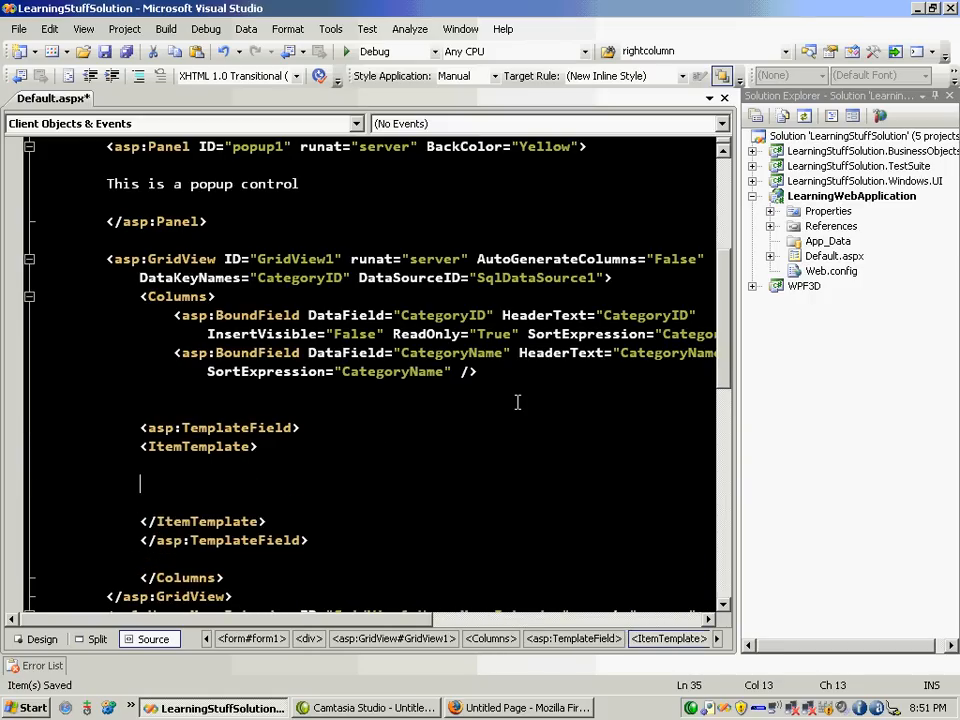
scroll(517, 402, up, 3)
scroll(400, 400, up, 6)
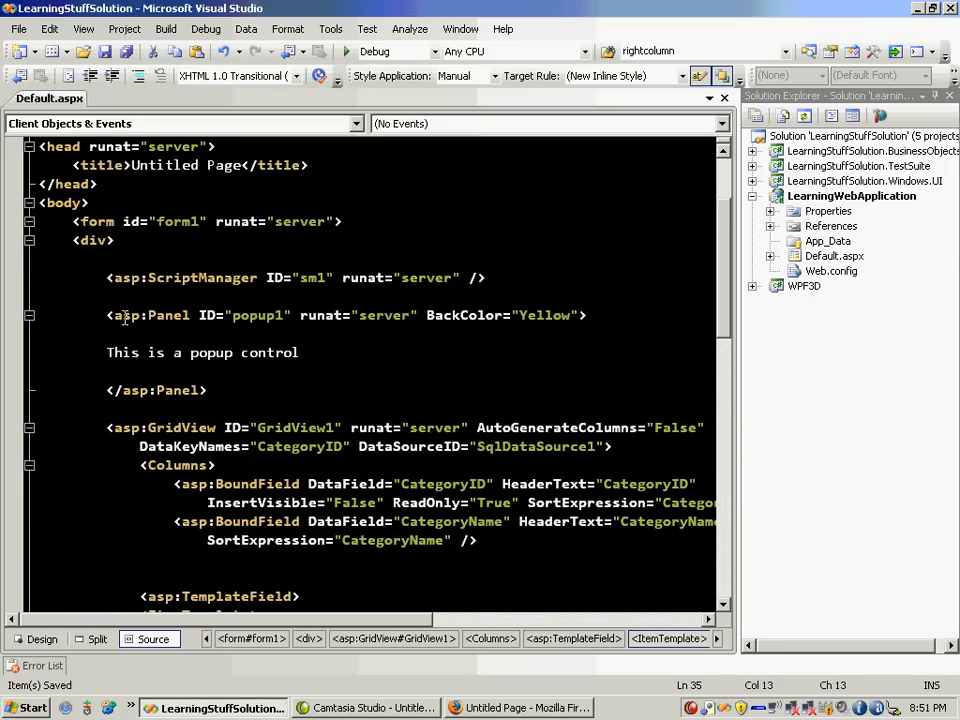
Cut the popup1 Panel block and paste it into the ItemTemplate.
drag(107, 315, 317, 385)
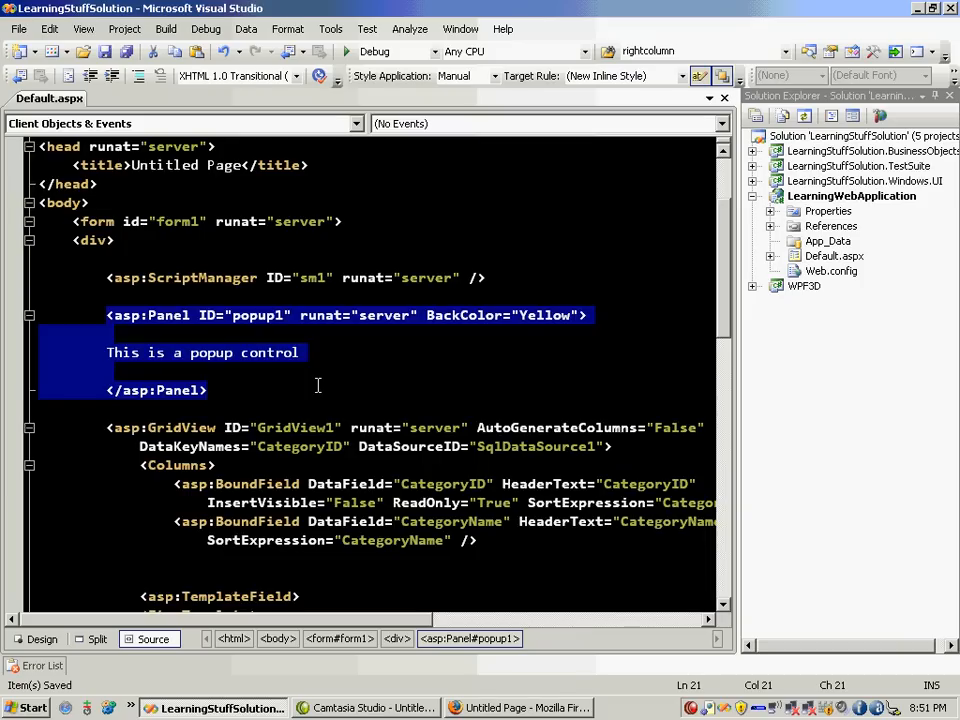
key(ctrl+x)
scroll(220, 435, down, 3)
click(182, 455)
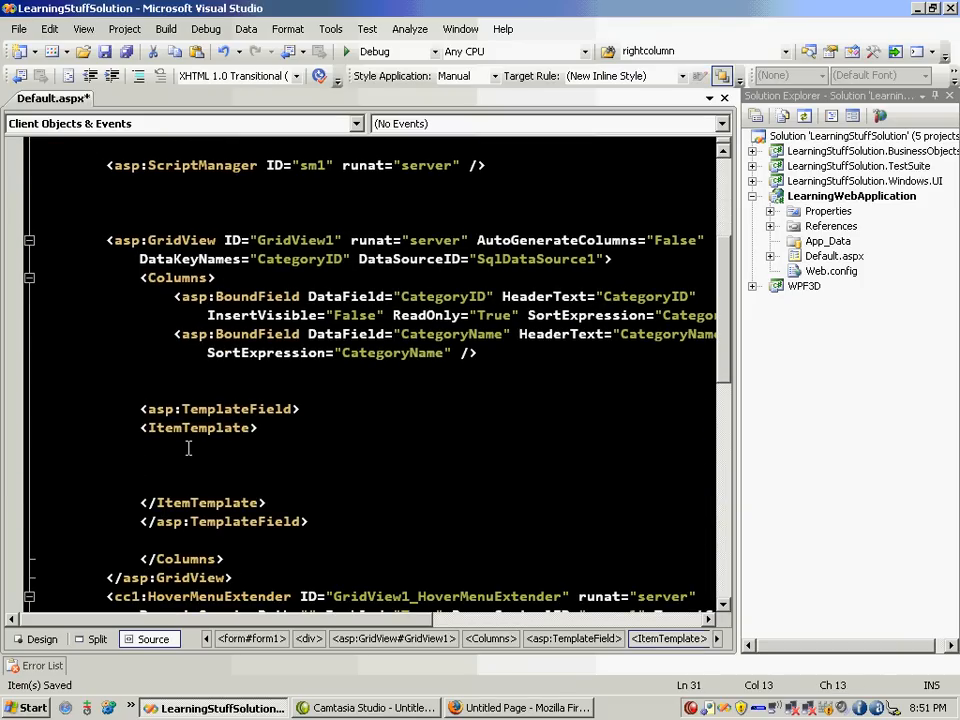
key(ctrl+v)
scroll(182, 455, down, 3)
Replace the panel text with <%# Eval("Description") %>, add style="display:none;", and save.
drag(107, 446, 312, 432)
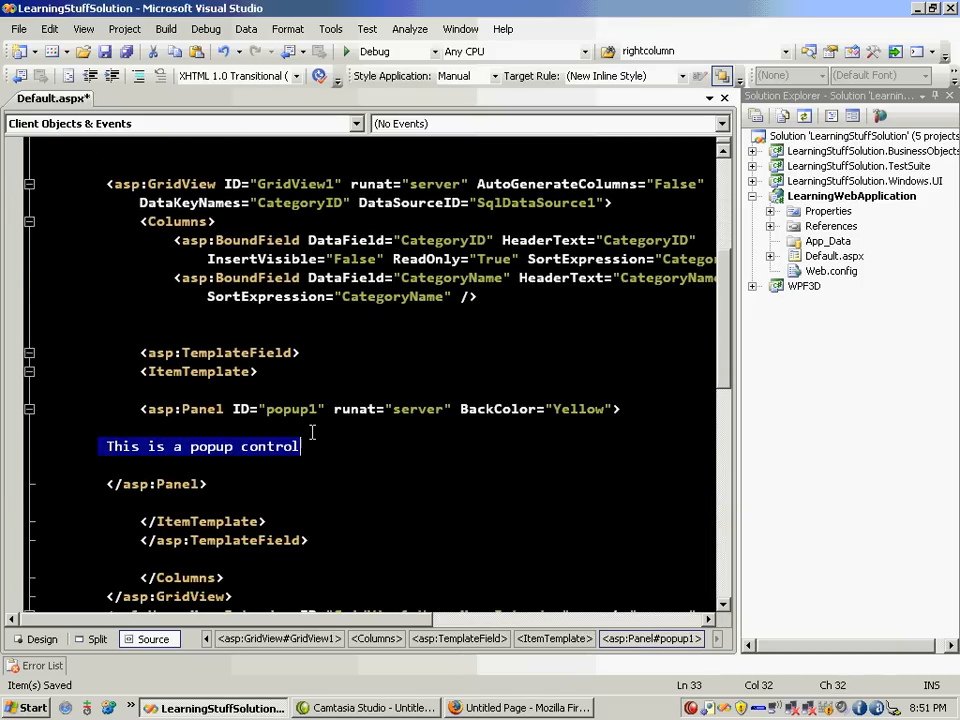
text(<%#)
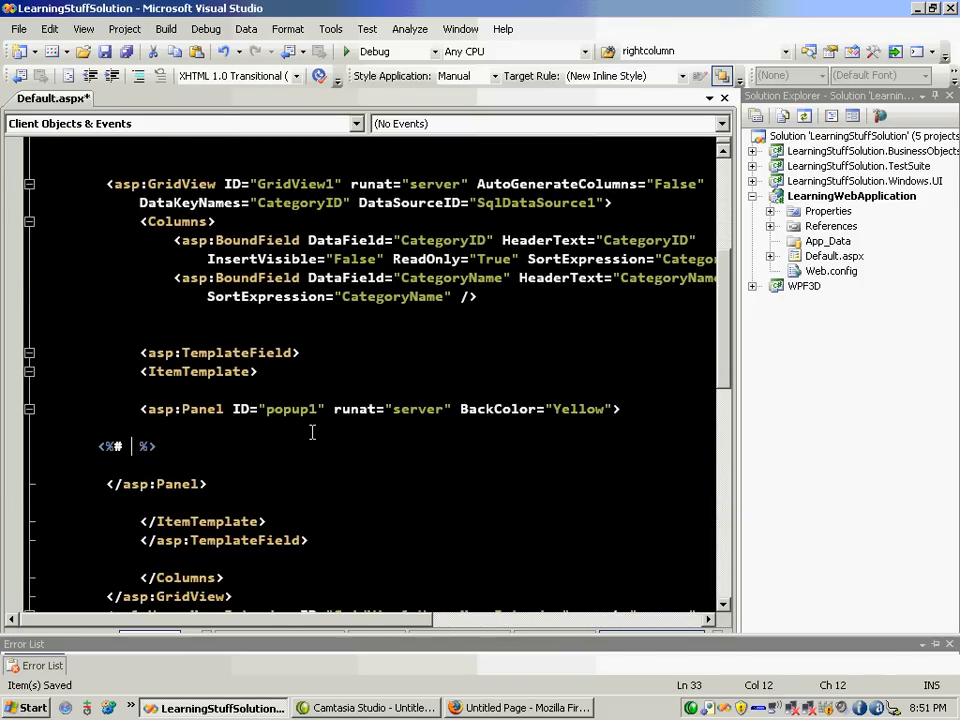
text( Eval("Description")
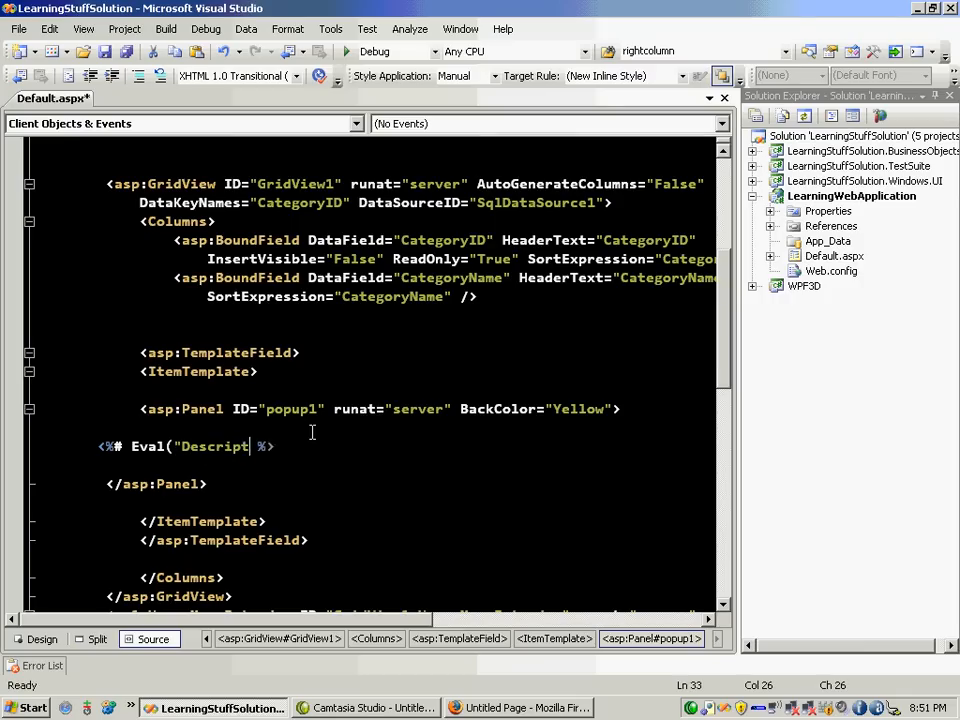
text())
key(ctrl+s)
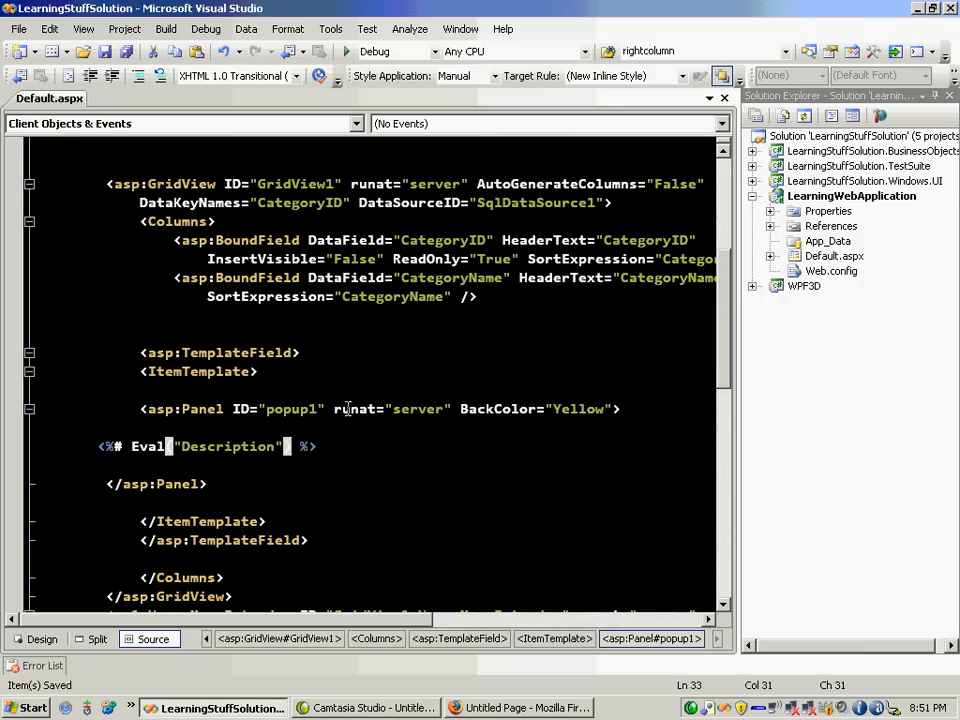
text(style)
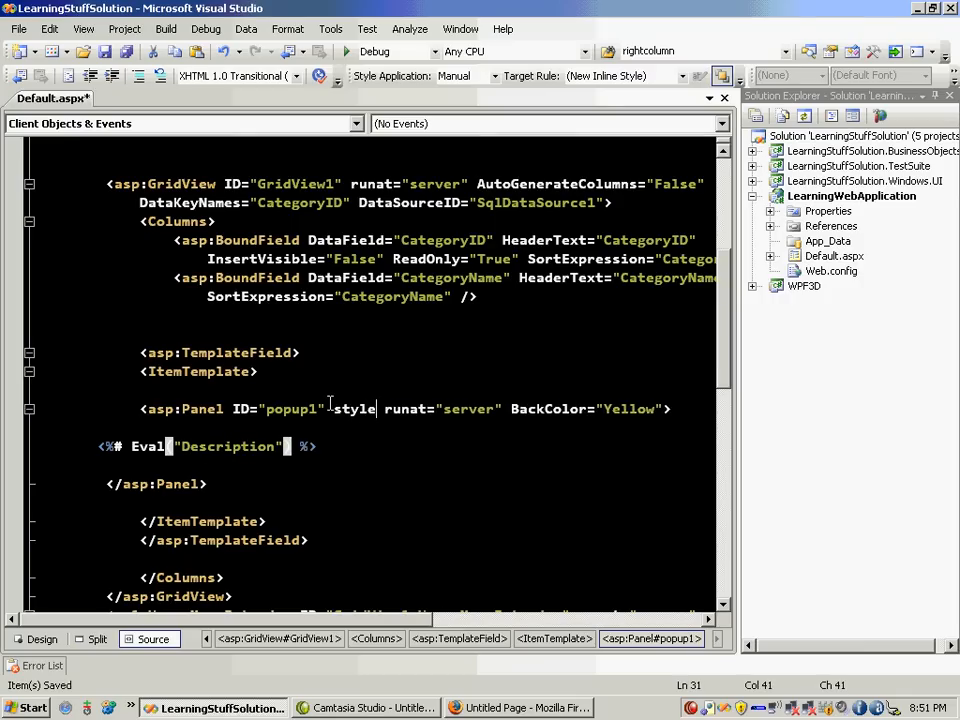
text(="")
key(BackSpace)
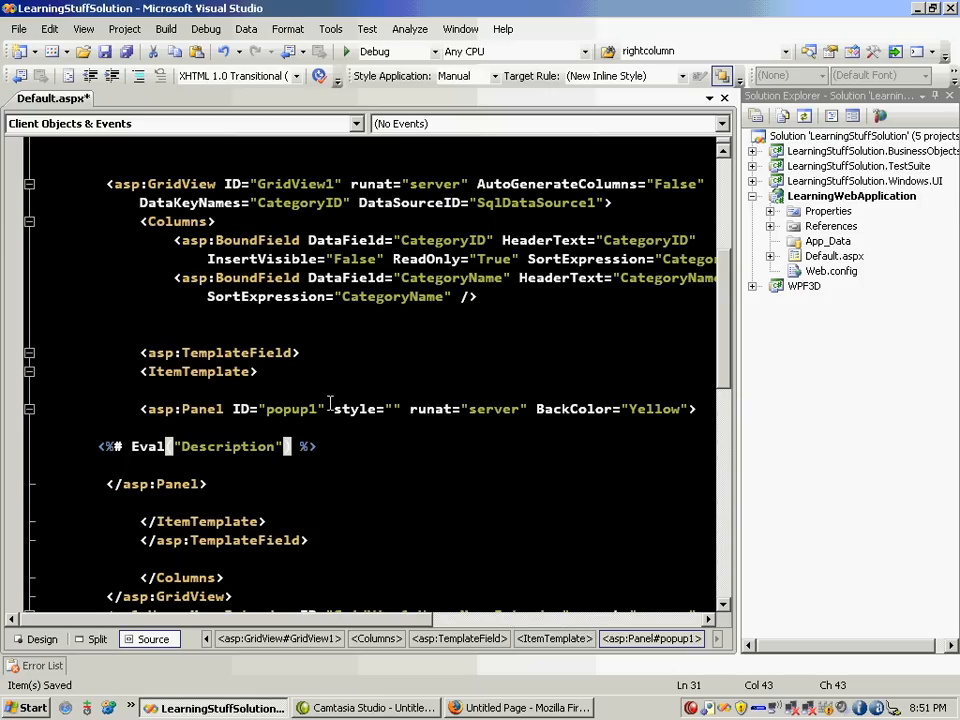
text(display:)
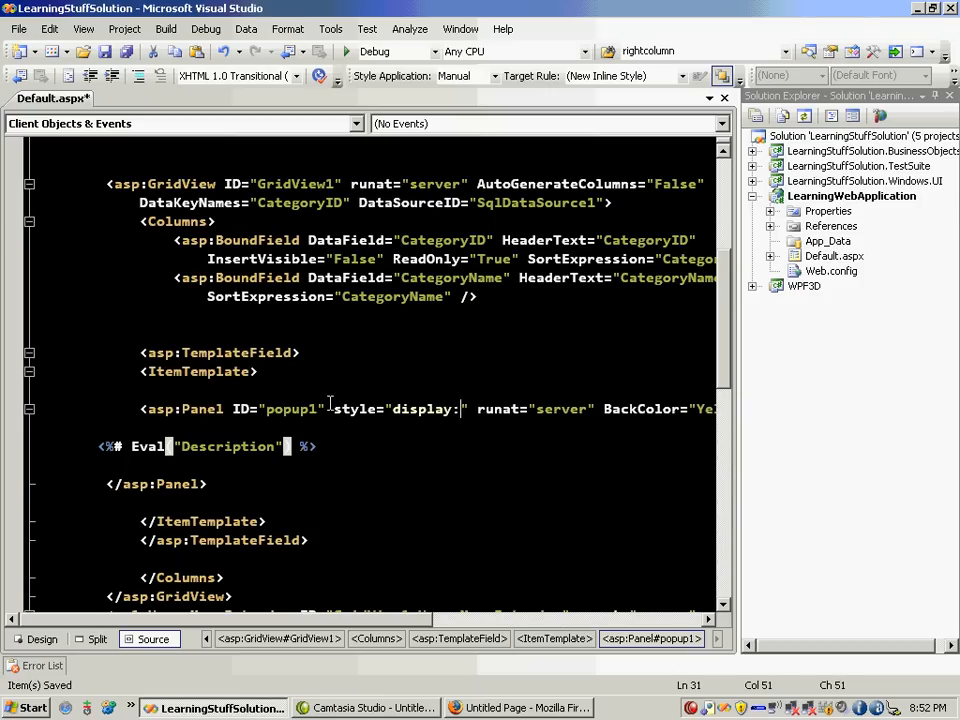
text(hidd)
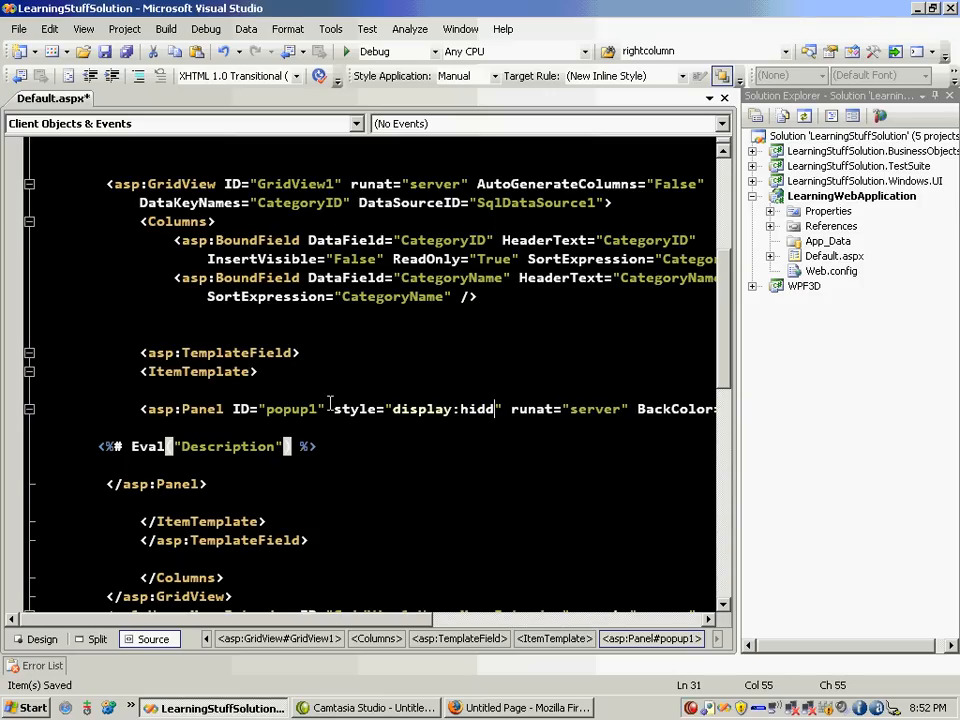
text(en;)
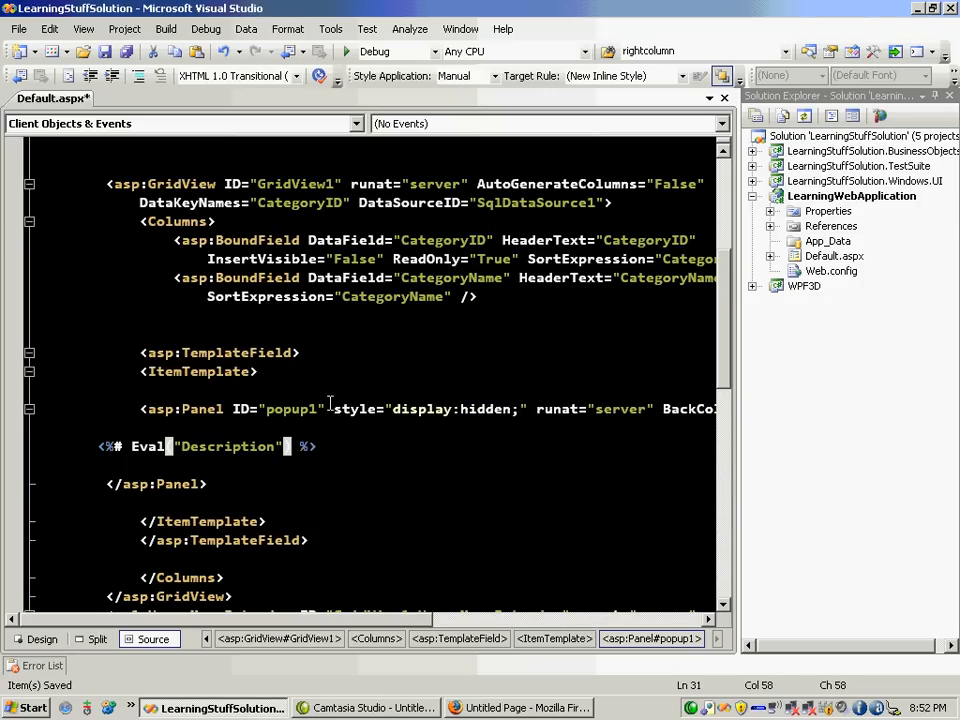
double_click(462, 408)
text(n)
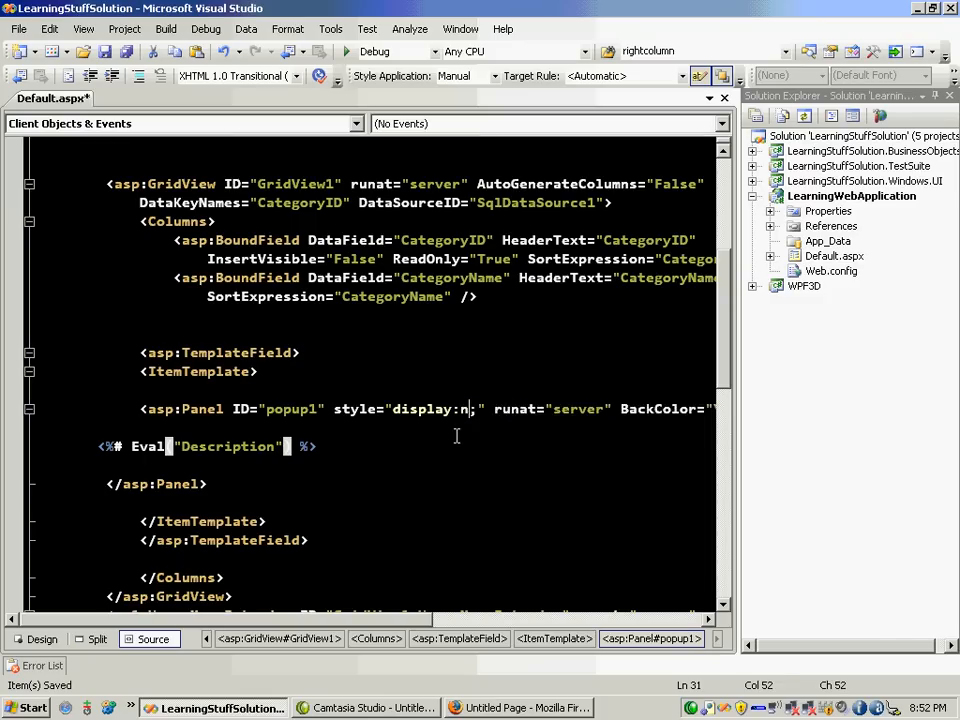
text(one)
scroll(420, 440, down, 1)
click(357, 390)
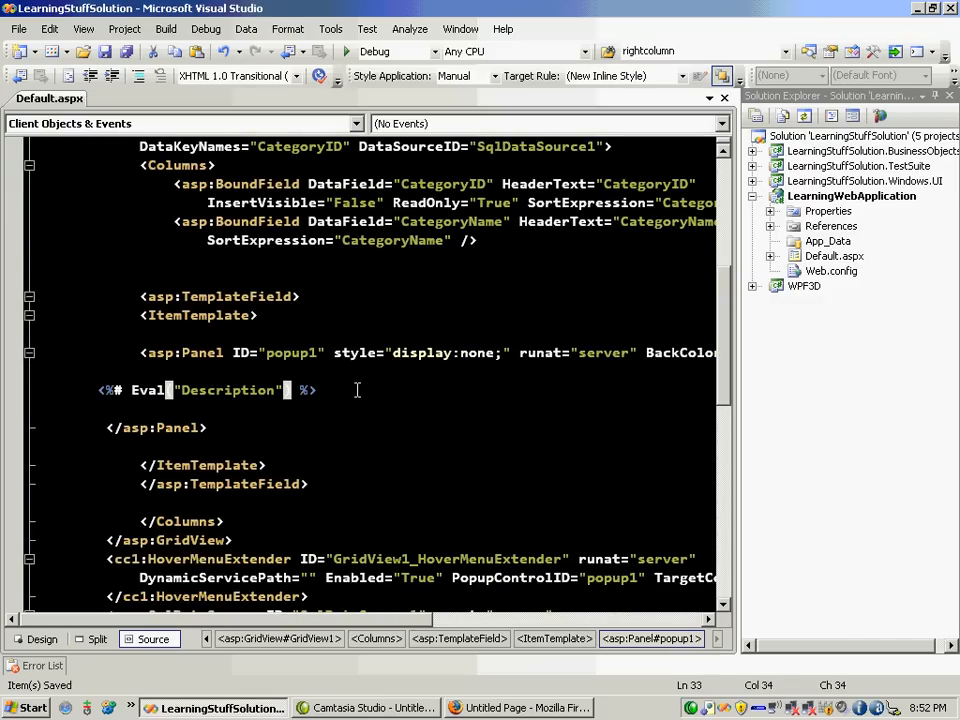
scroll(357, 390, down, 3)
scroll(357, 390, down, 1)
scroll(359, 387, up, 1)
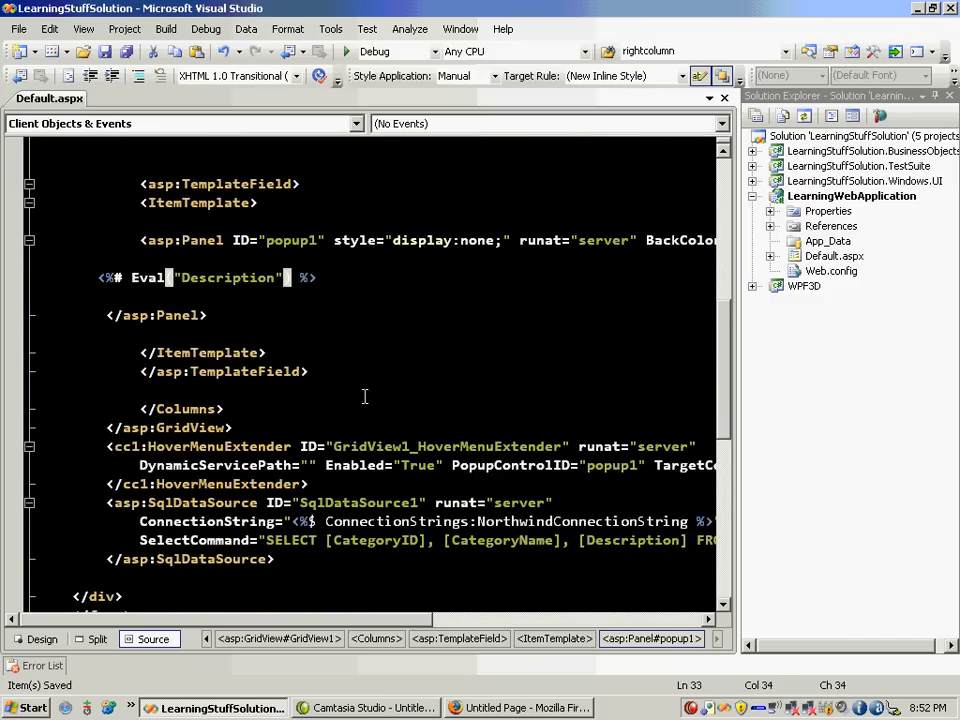
Move the HoverMenuExtender block into the ItemTemplate after </asp:Panel> and save.
click(292, 424)
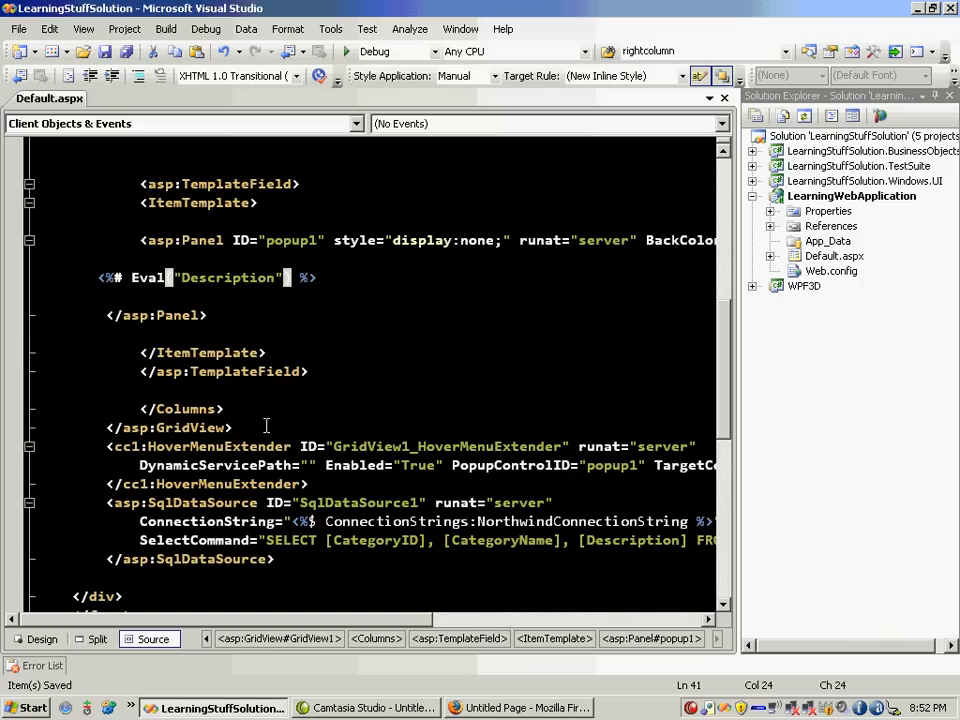
drag(107, 446, 371, 484)
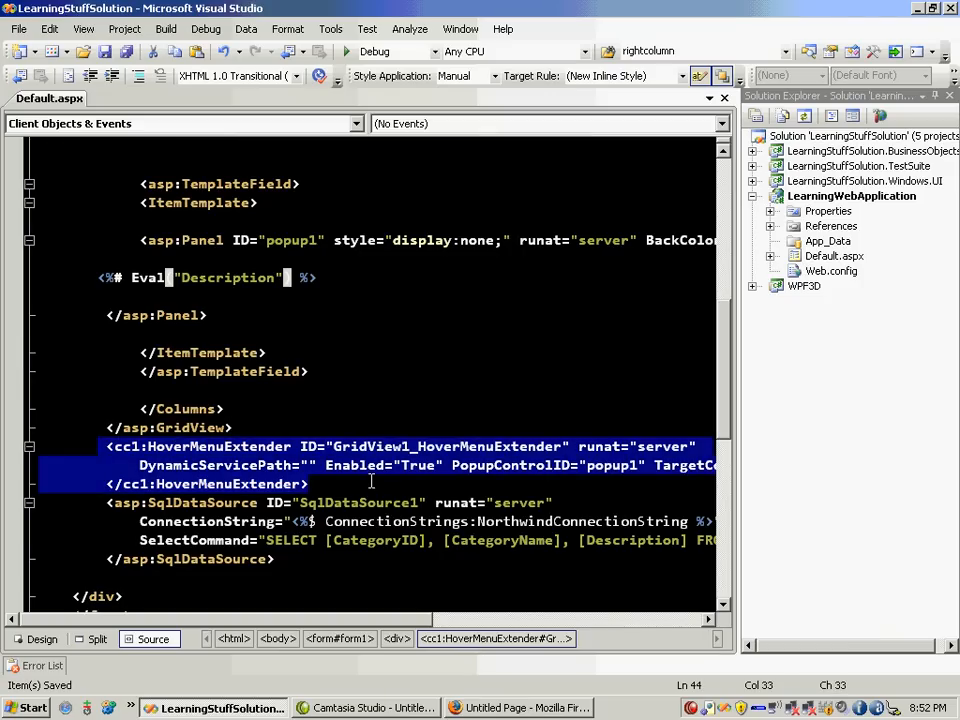
key(Delete)
scroll(340, 440, up, 3)
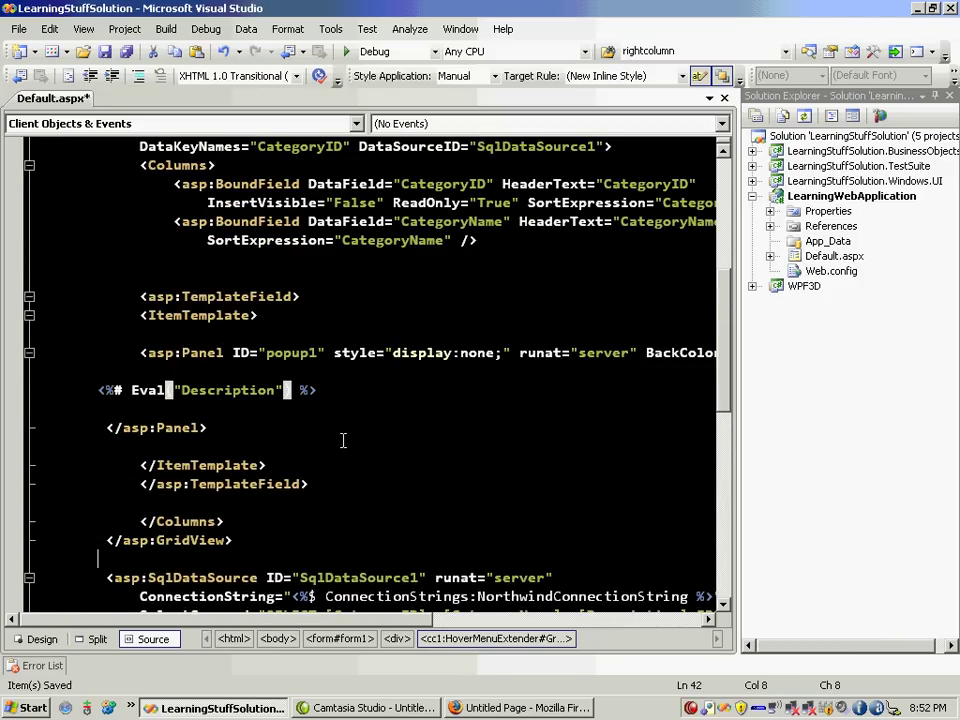
click(216, 440)
key(Return)
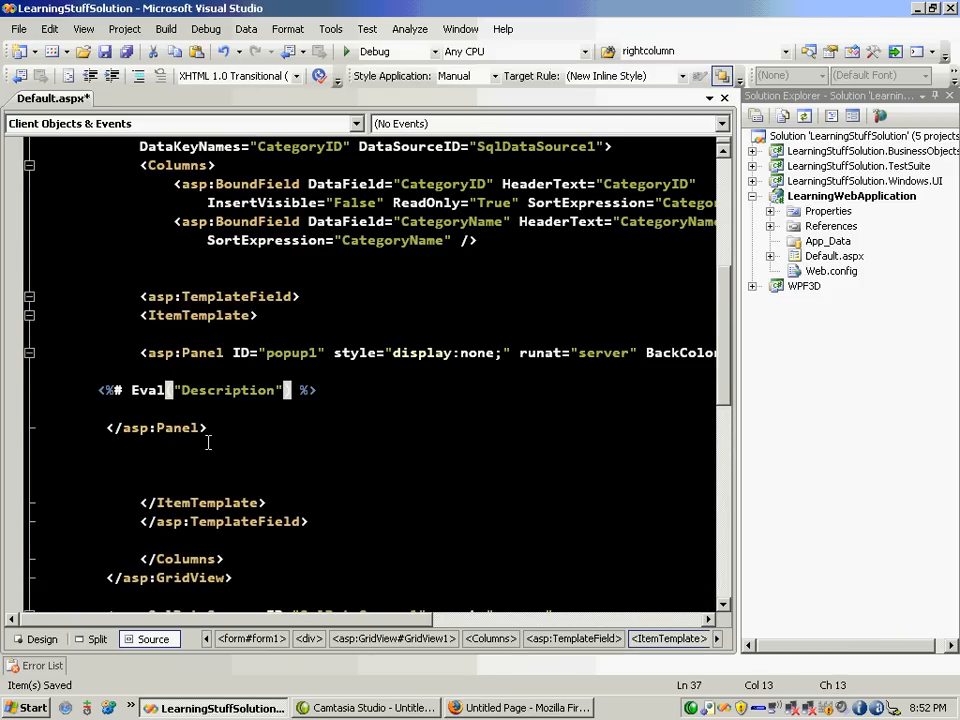
key(ctrl+v)
key(ctrl+s)
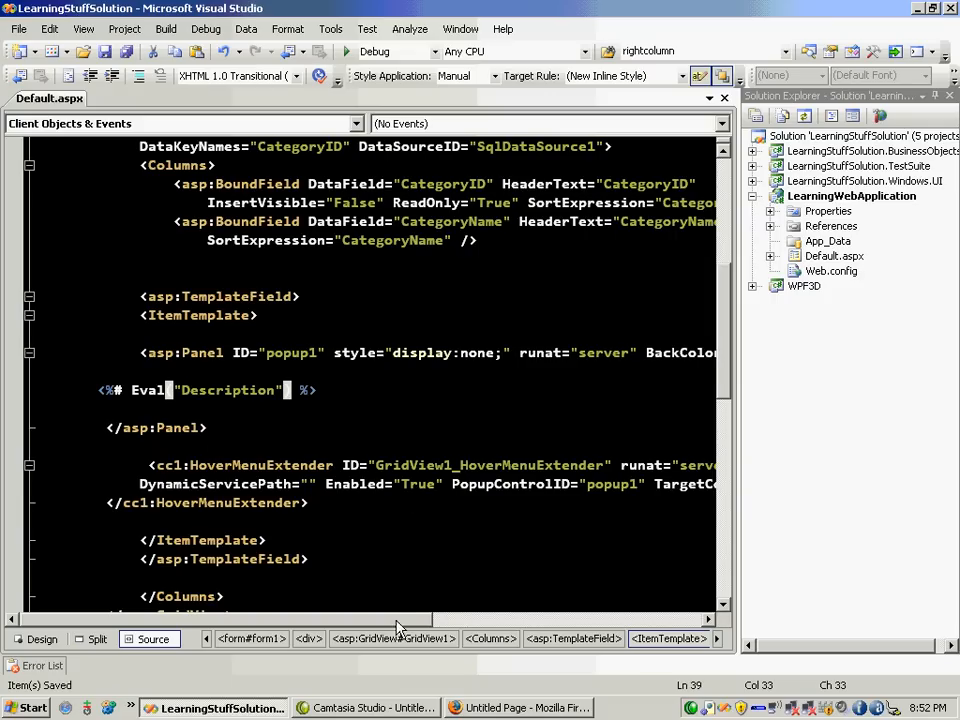
Rename the extender's ID to hoverMenu, save, and build the web application.
drag(398, 618, 430, 618)
drag(283, 465, 508, 465)
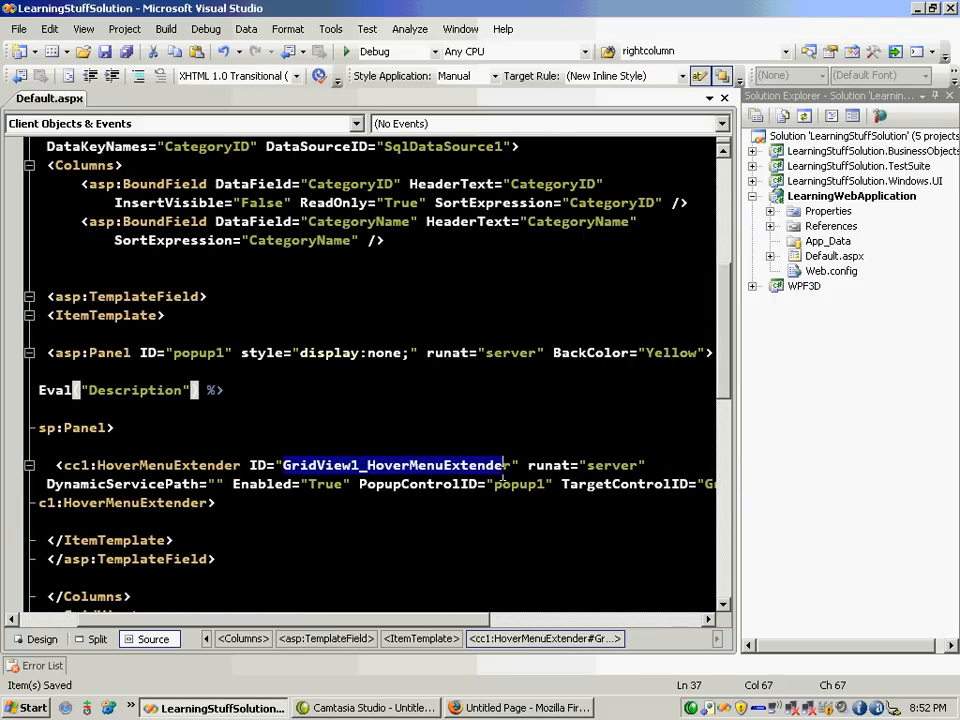
text(hover)
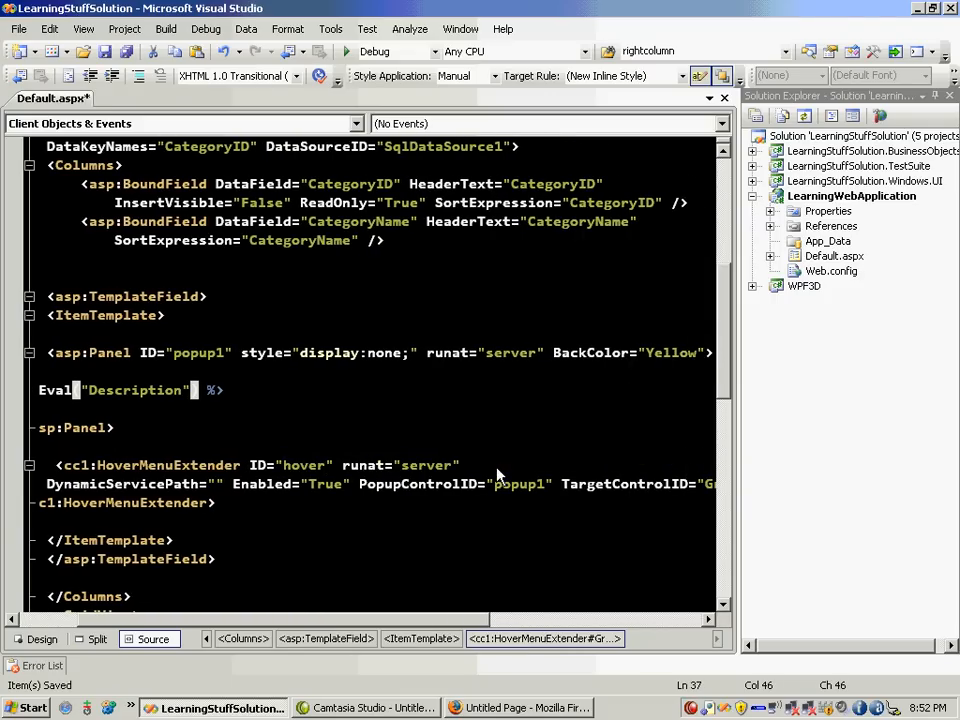
text(Menu)
key(ctrl+s)
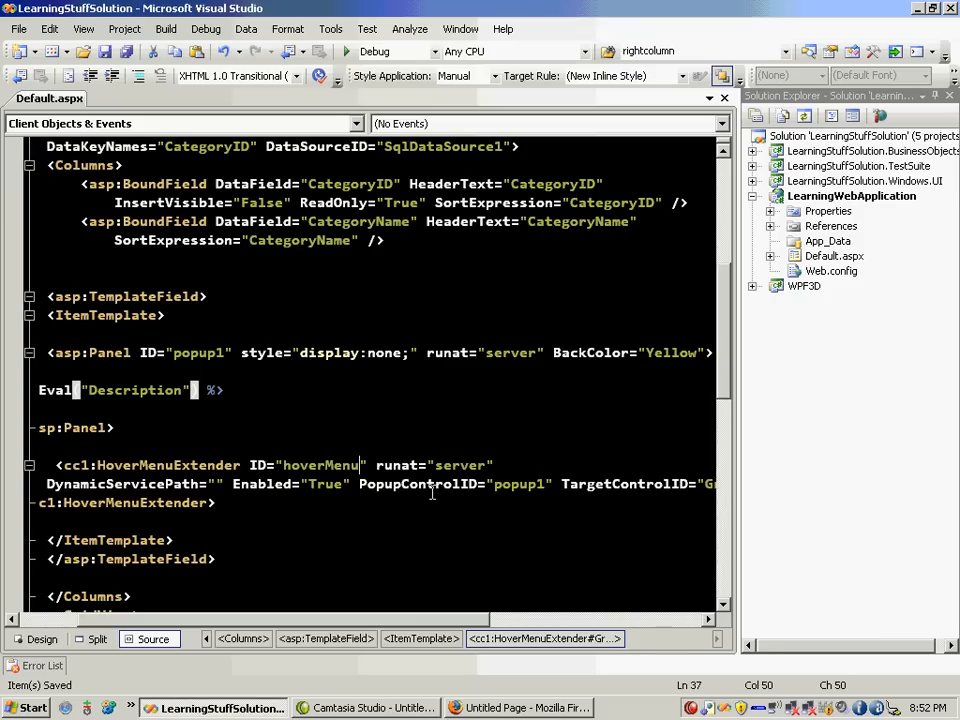
scroll(366, 437, left, 3)
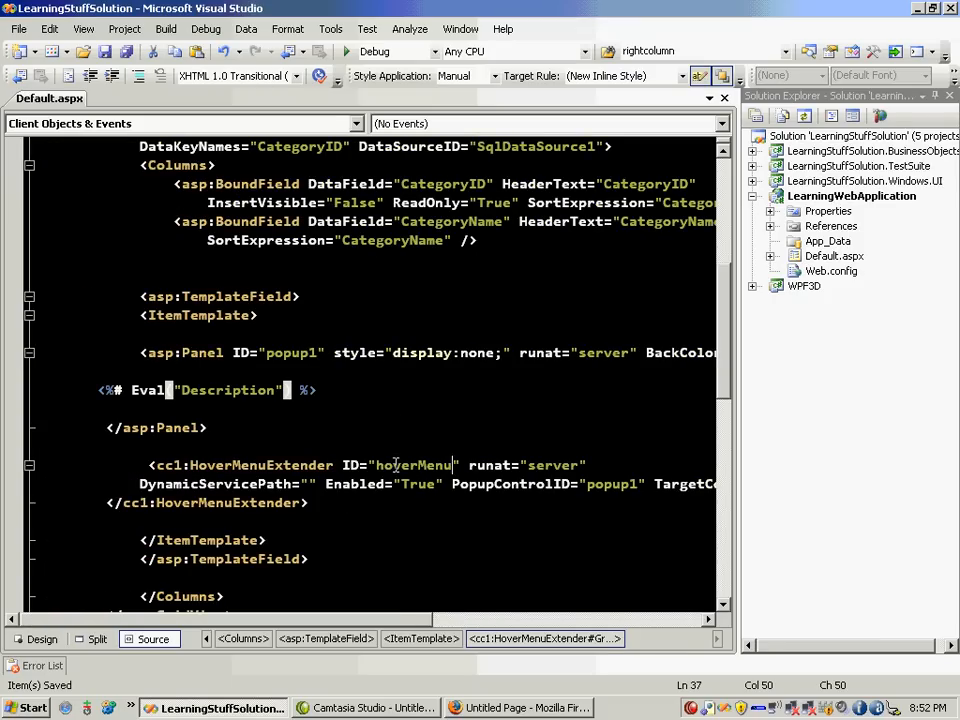
drag(414, 617, 530, 620)
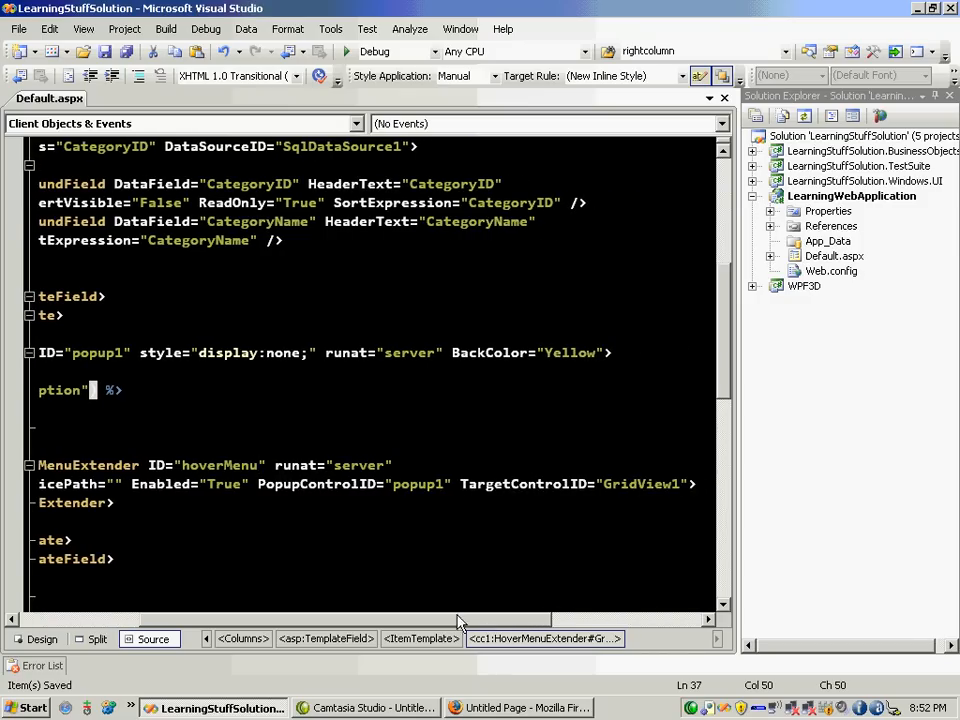
drag(530, 618, 332, 621)
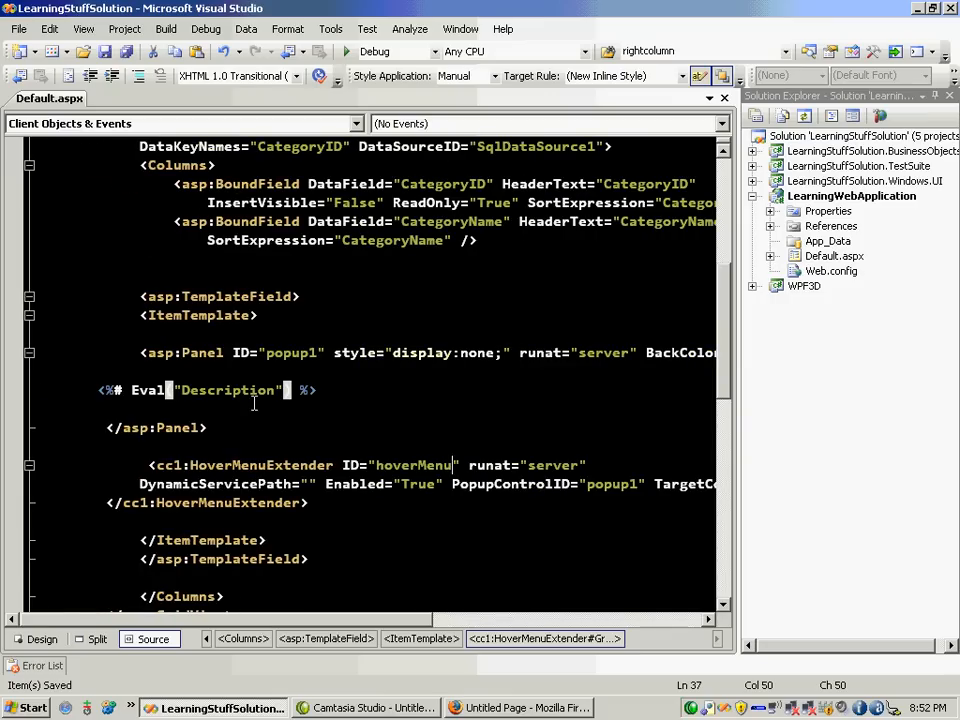
click(335, 393)
key(ctrl+shift+b)
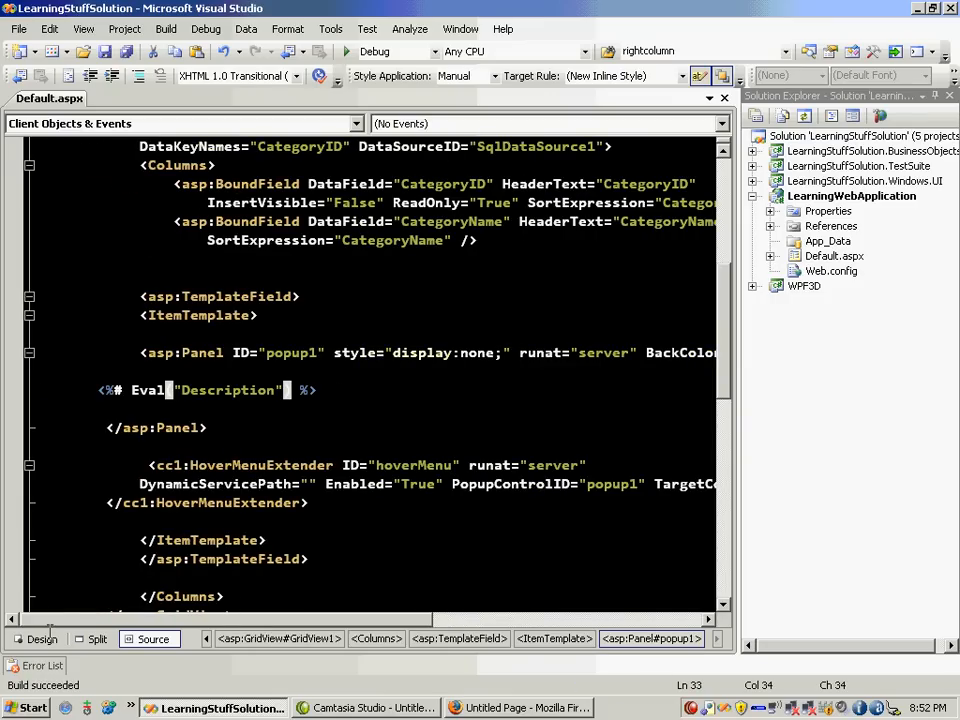
From Design view, show GridView1's properties and select its RowCreated event in the Events list.
click(41, 639)
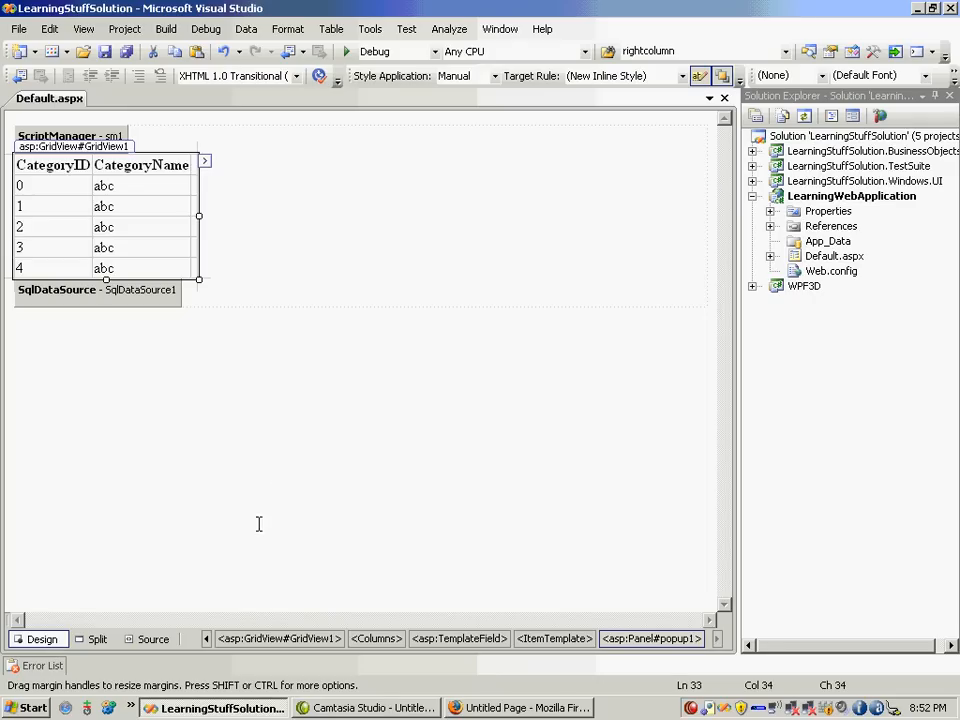
right_click(115, 155)
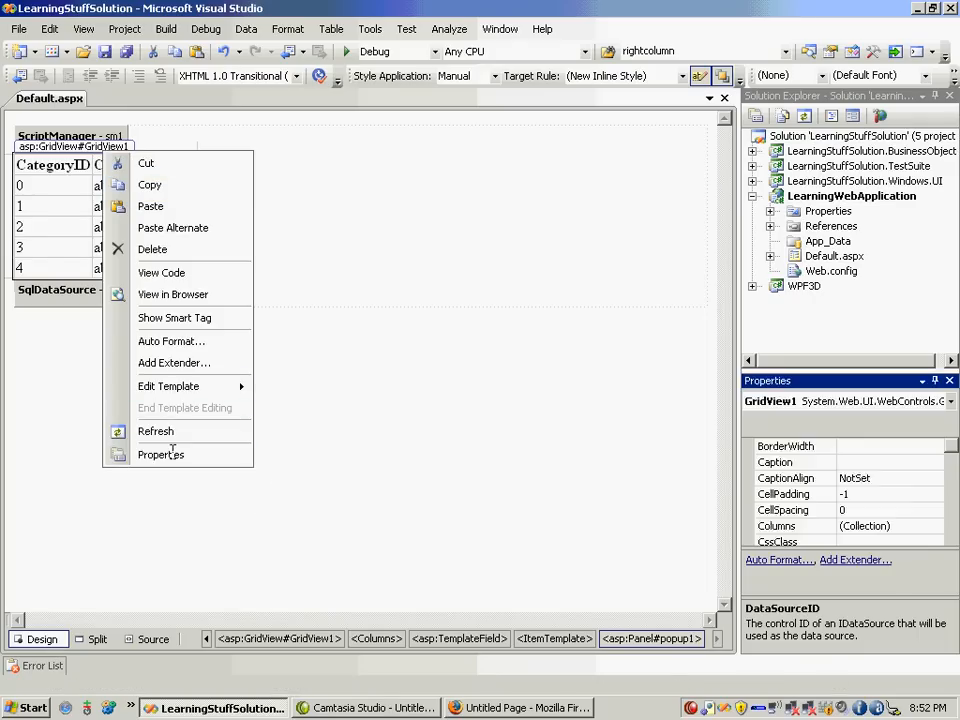
click(160, 455)
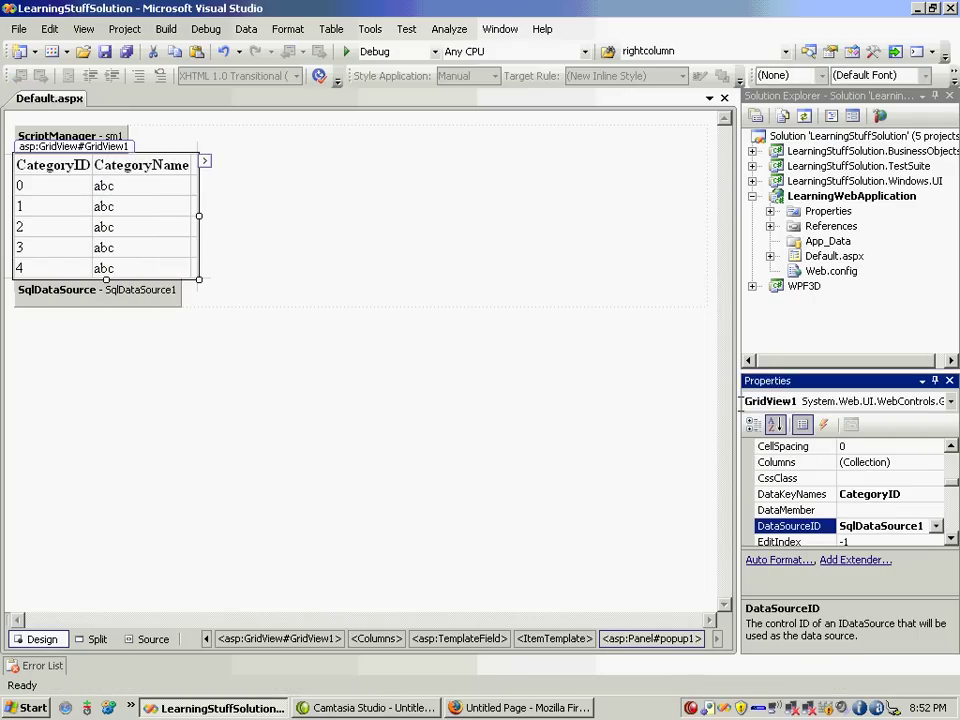
click(824, 425)
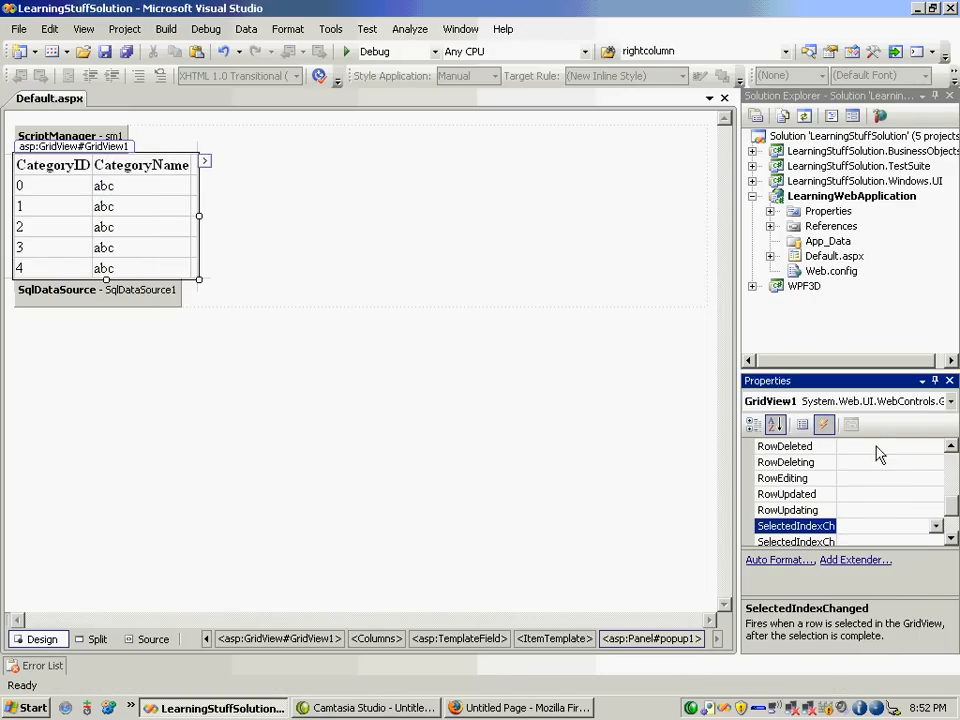
scroll(880, 454, up, 3)
click(860, 465)
Generate GridView1_RowCreated and add an if checking e.Row.RowType == DataControlRowType.DataRow.
double_click(866, 475)
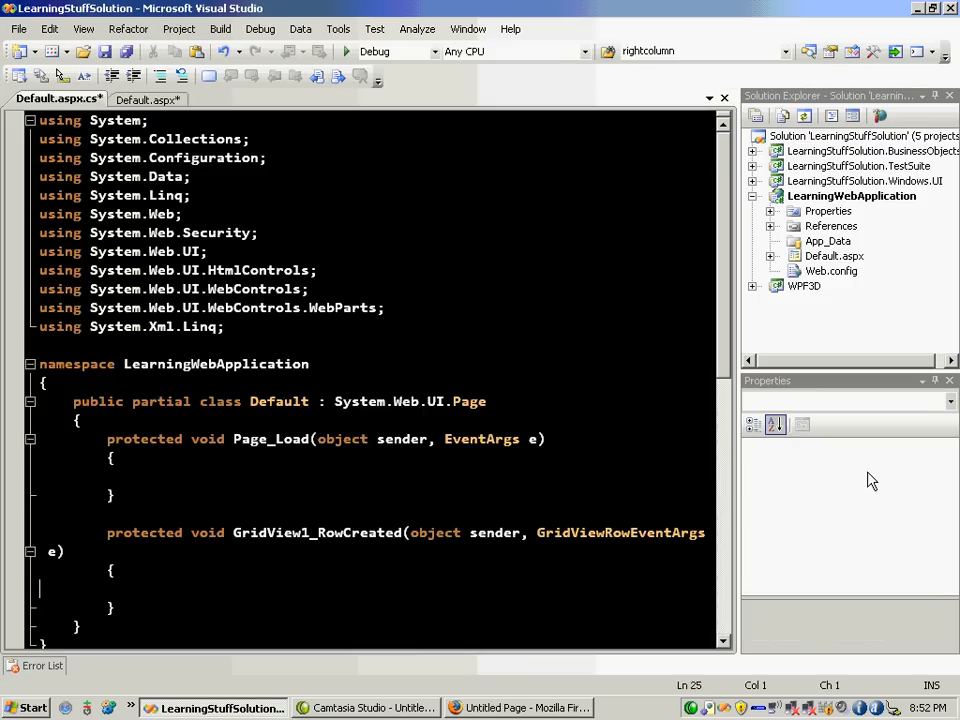
click(236, 530)
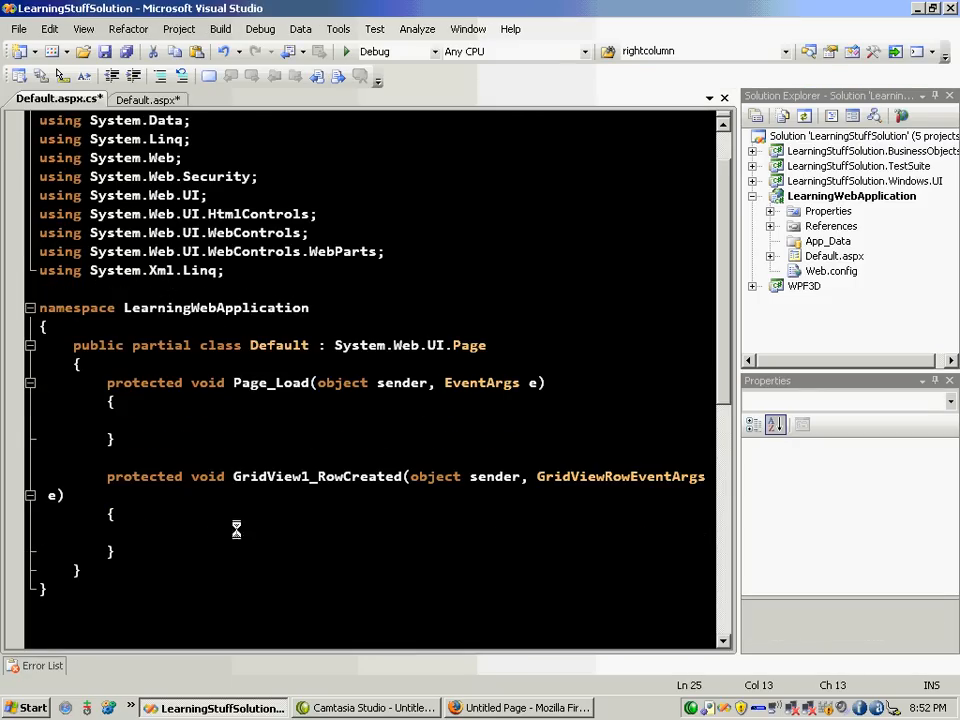
key(ctrl+s)
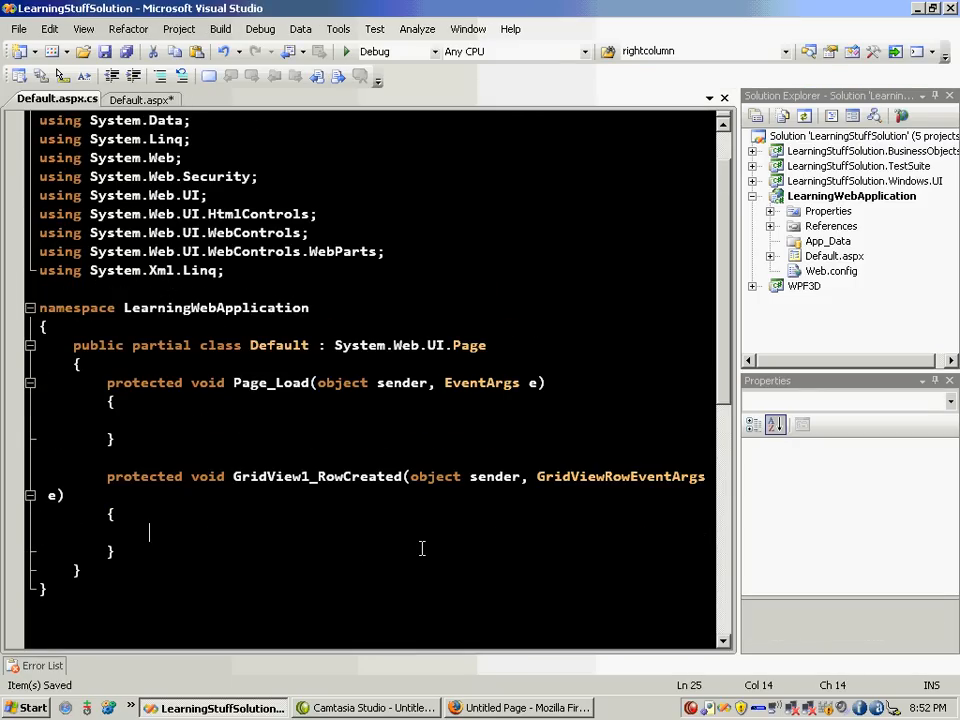
text(if(GridView)
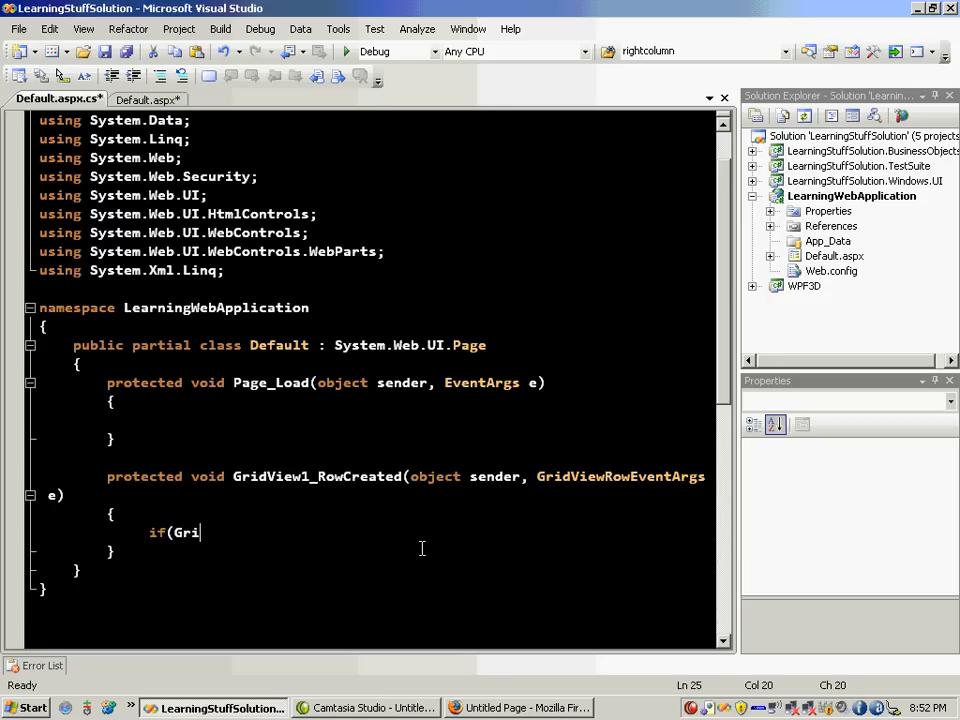
text(Row)
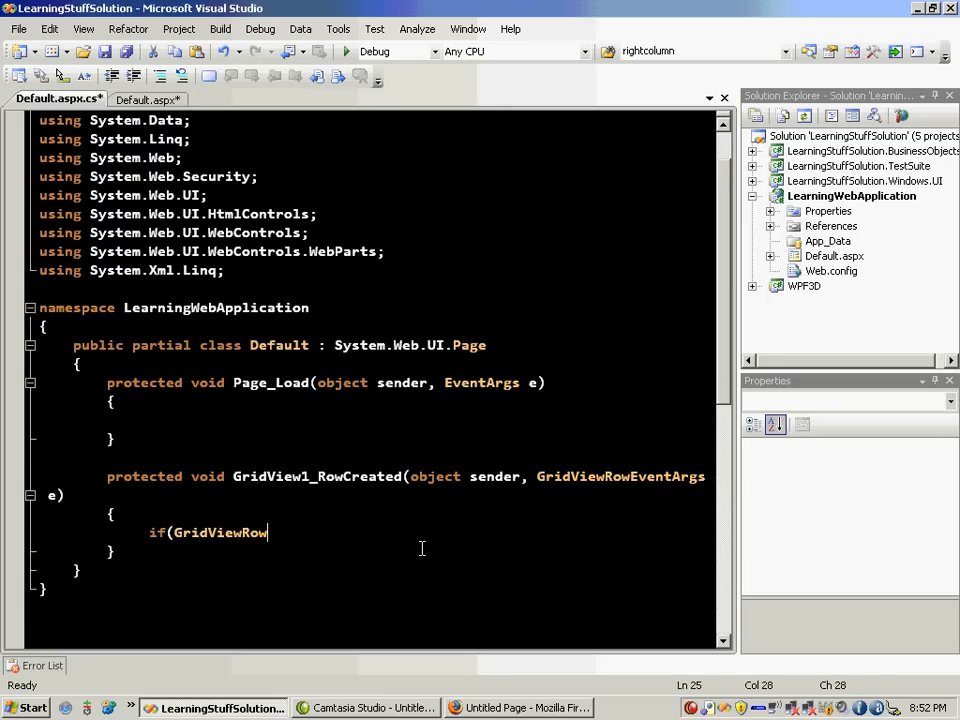
text(y.)
key(BackSpace)
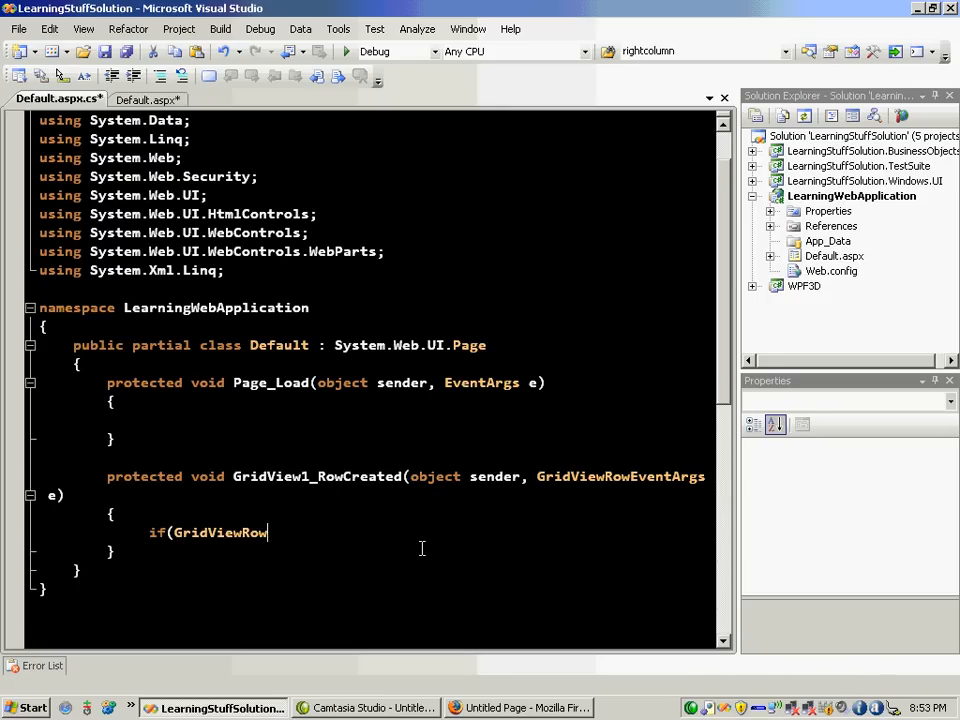
key(BackSpace)
key(BackSpace)
key(BackSpace)
text(e.)
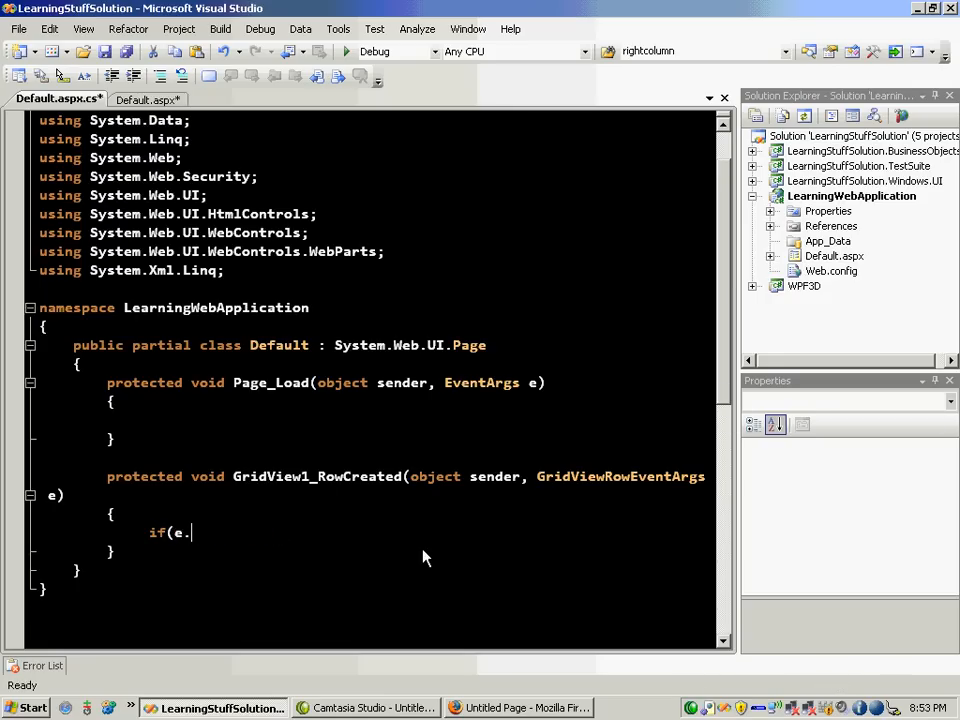
text(Row.)
text(RowType =)
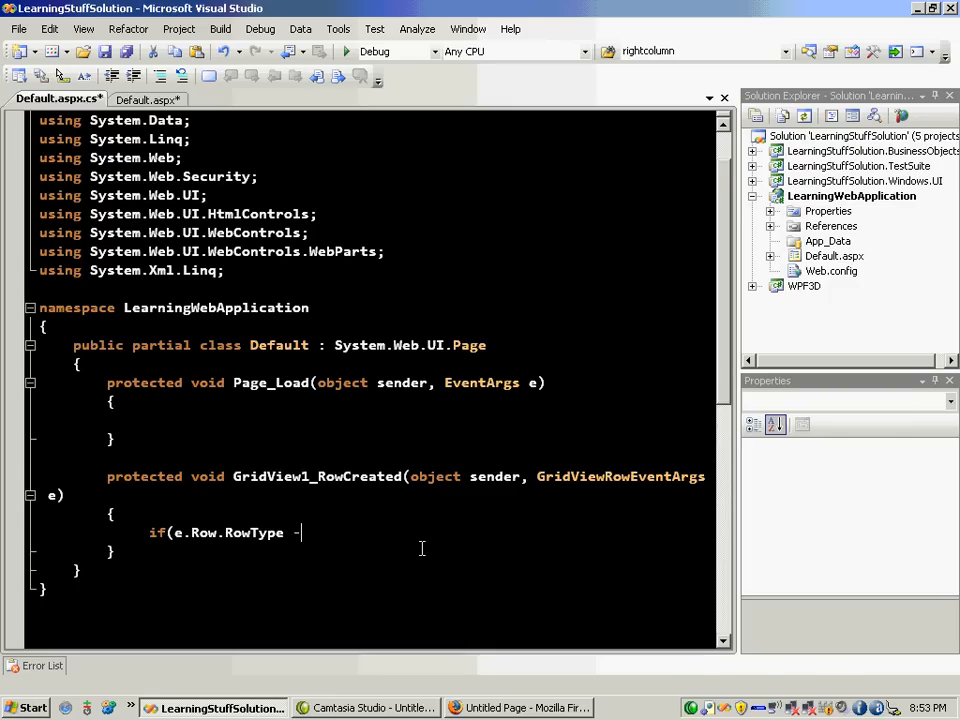
text(= DataControlRowType.)
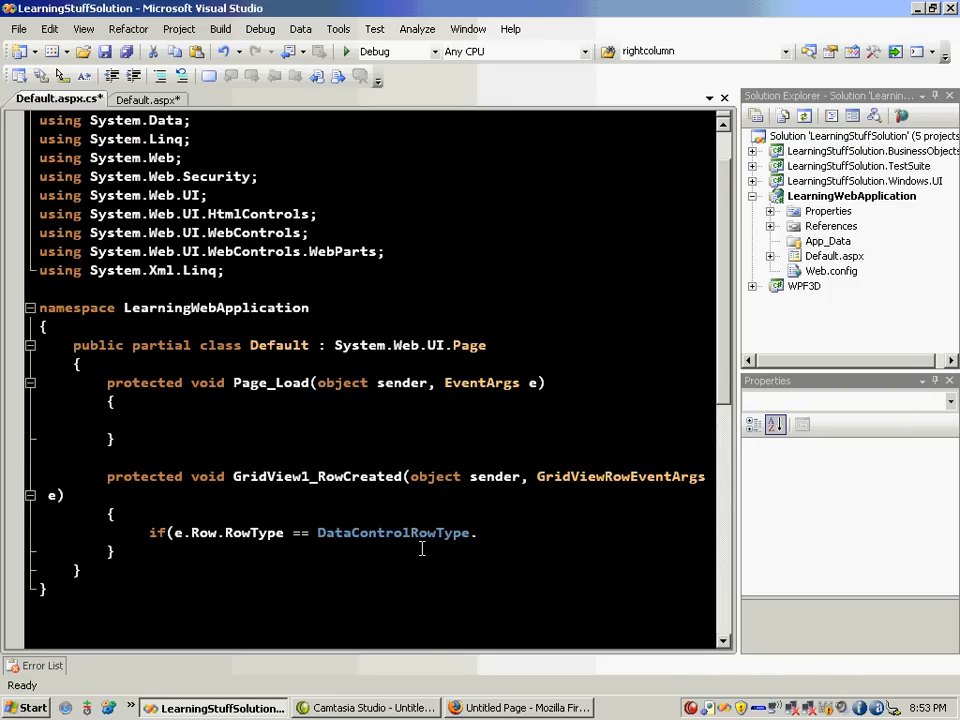
text(DataRow))
key(Return)
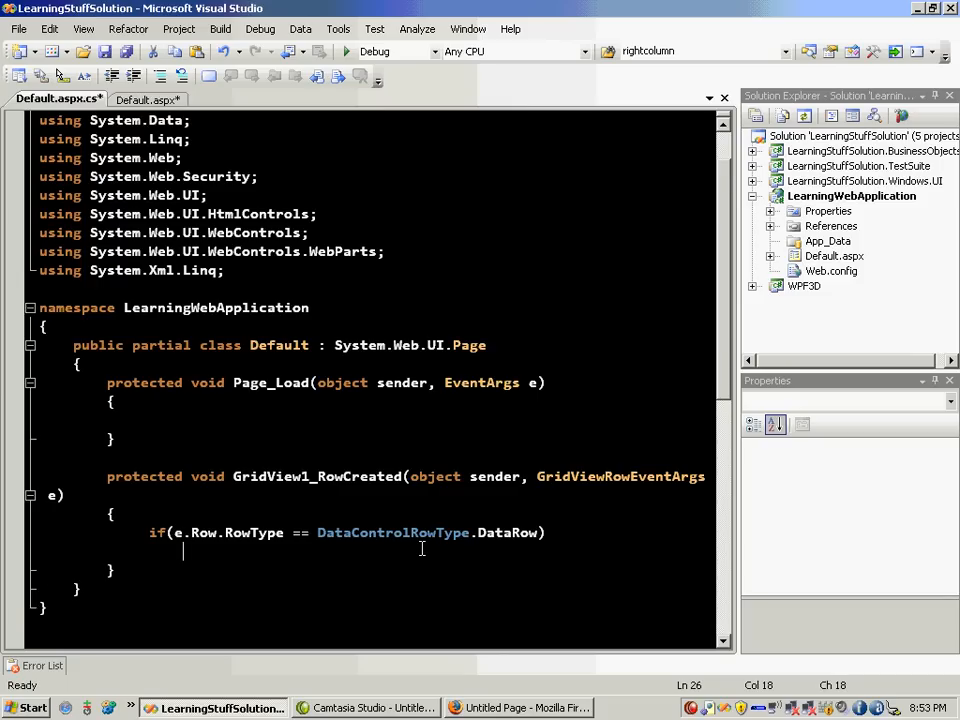
text({)
key(Return)
text(})
key(ctrl+s)
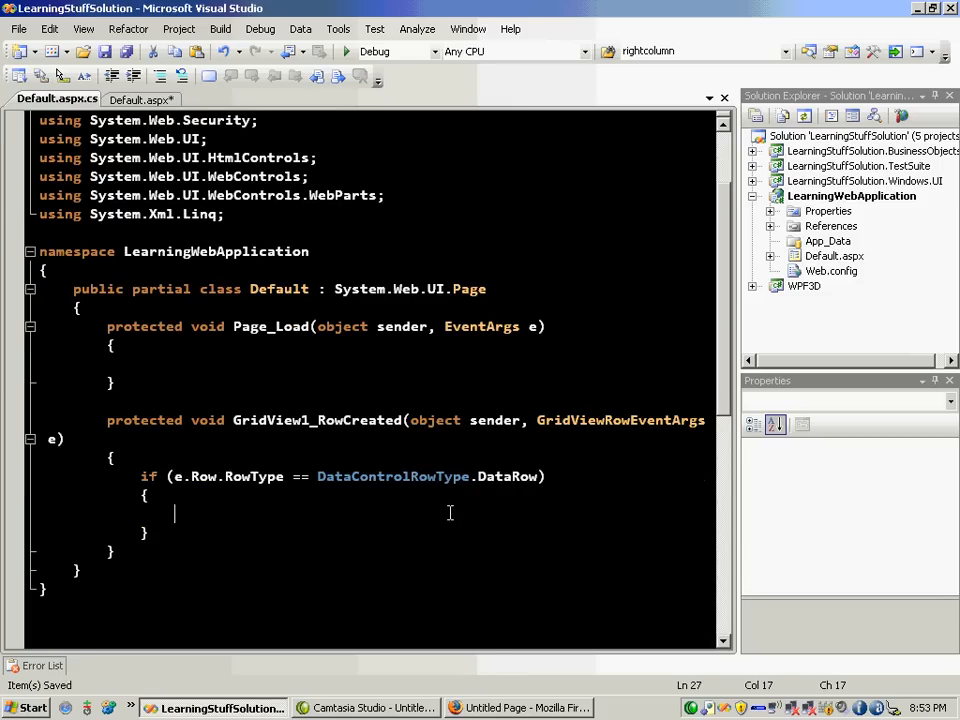
text(HoverMeny)
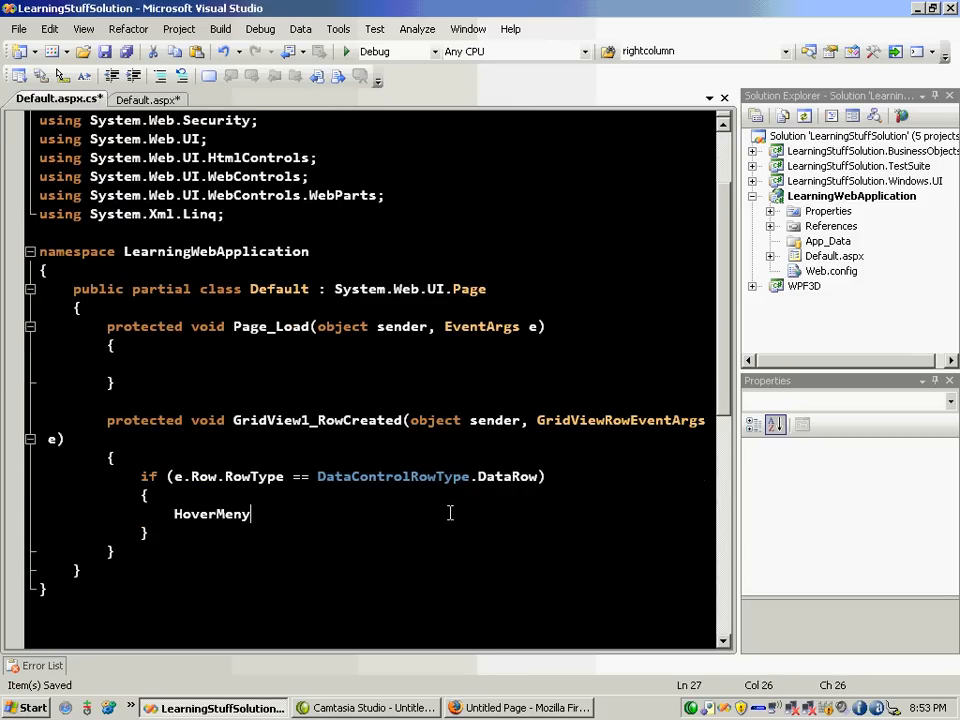
key(BackSpace)
text(uExte)
text(nder)
Declare menu = (HoverMenuExtender)e.Row.FindControl("hoverMenu") with the AjaxControlToolkit using directive, and save.
key(ctrl+period)
key(Return)
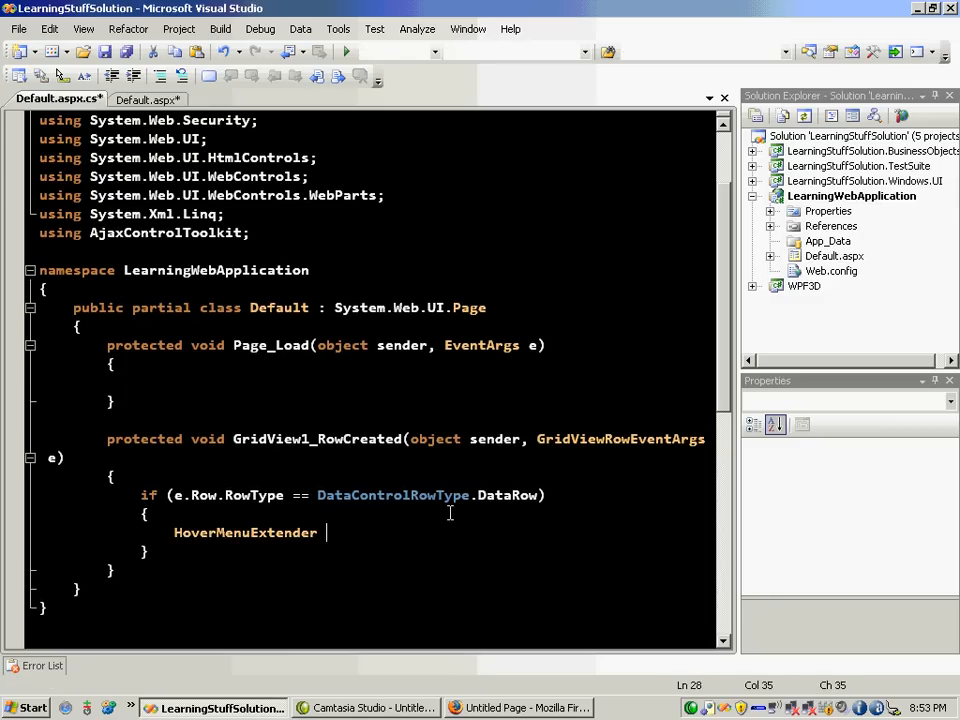
text(menu = )
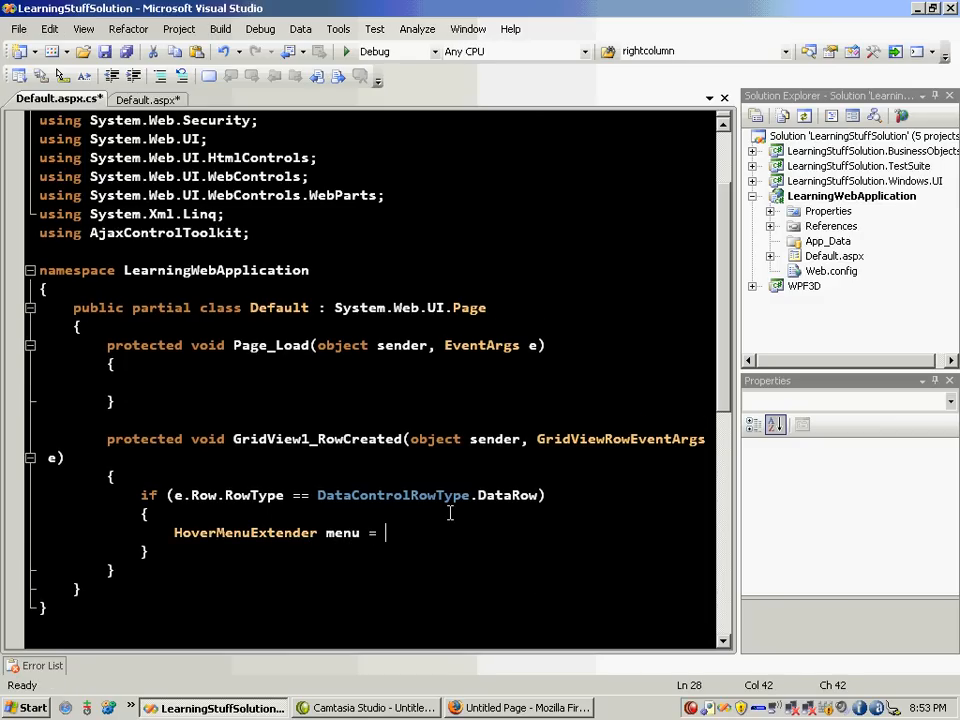
text(e.row)
text(.FindControl(")
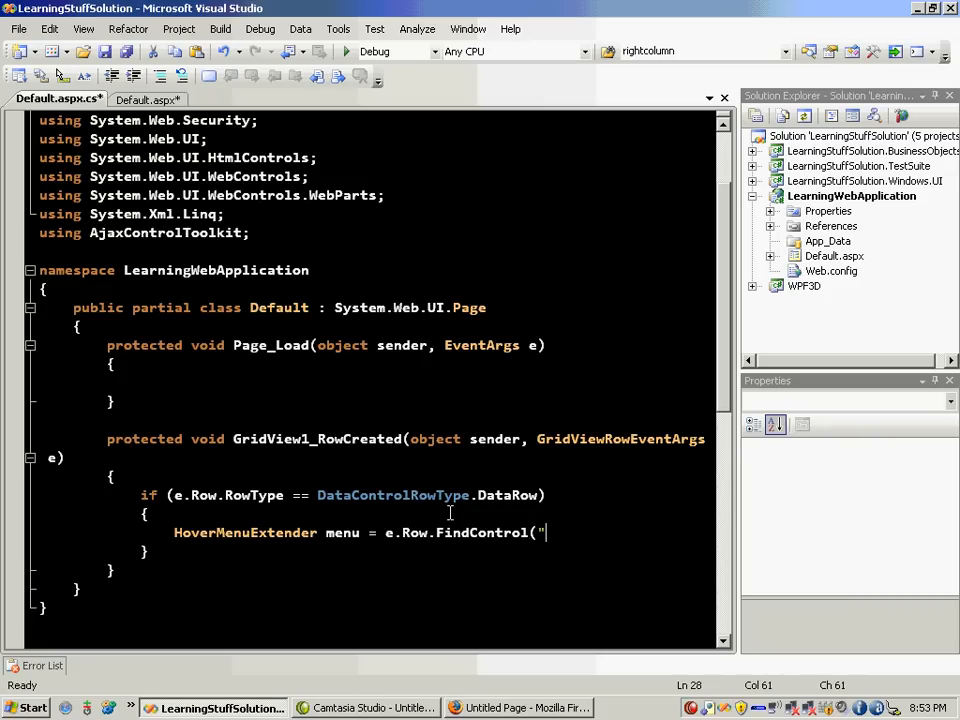
text(hoverMenu)
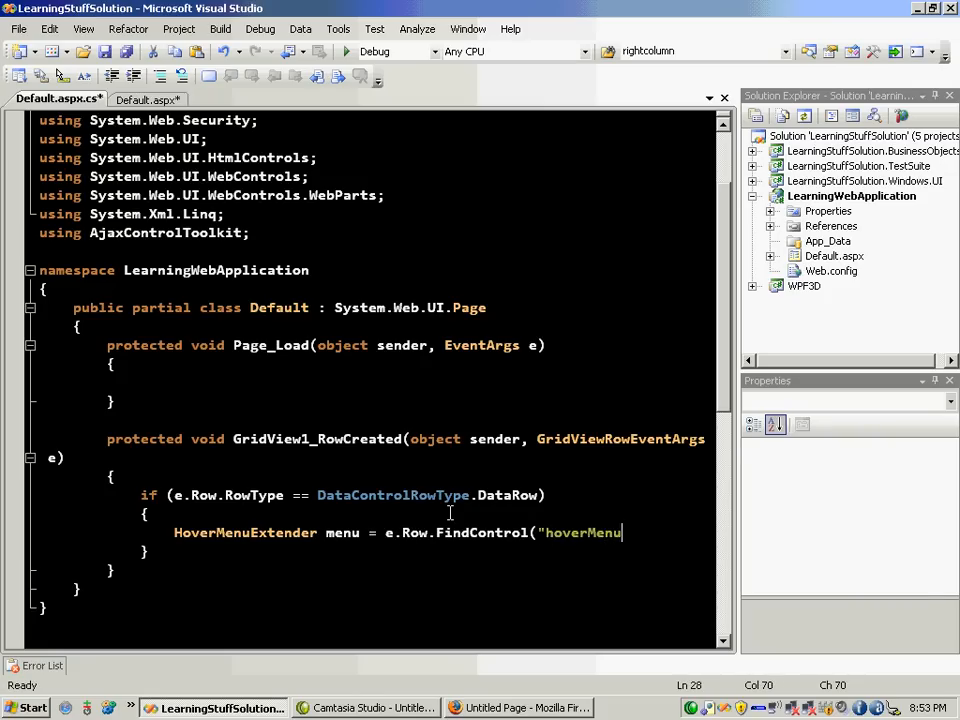
text(") )
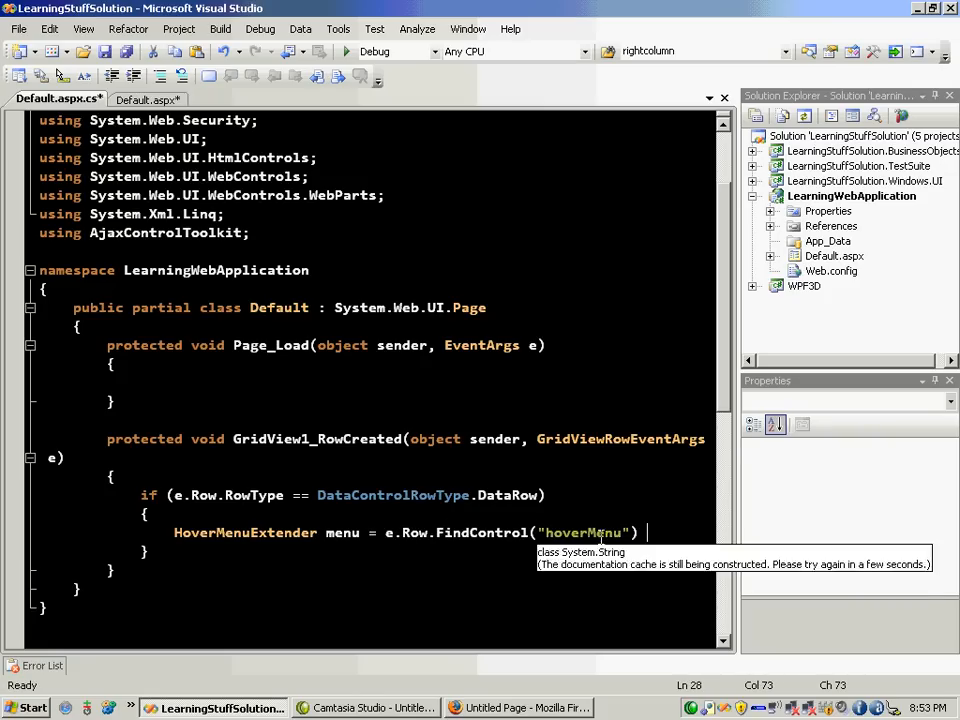
text(;)
double_click(245, 532)
key(ctrl+c)
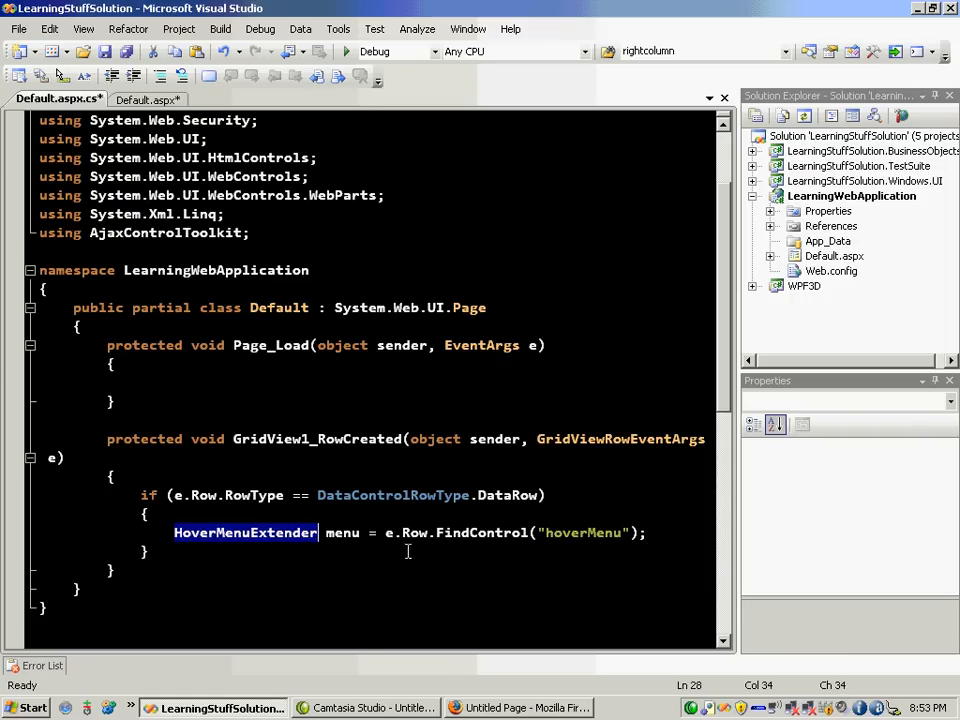
click(378, 532)
text(()
key(ctrl+v)
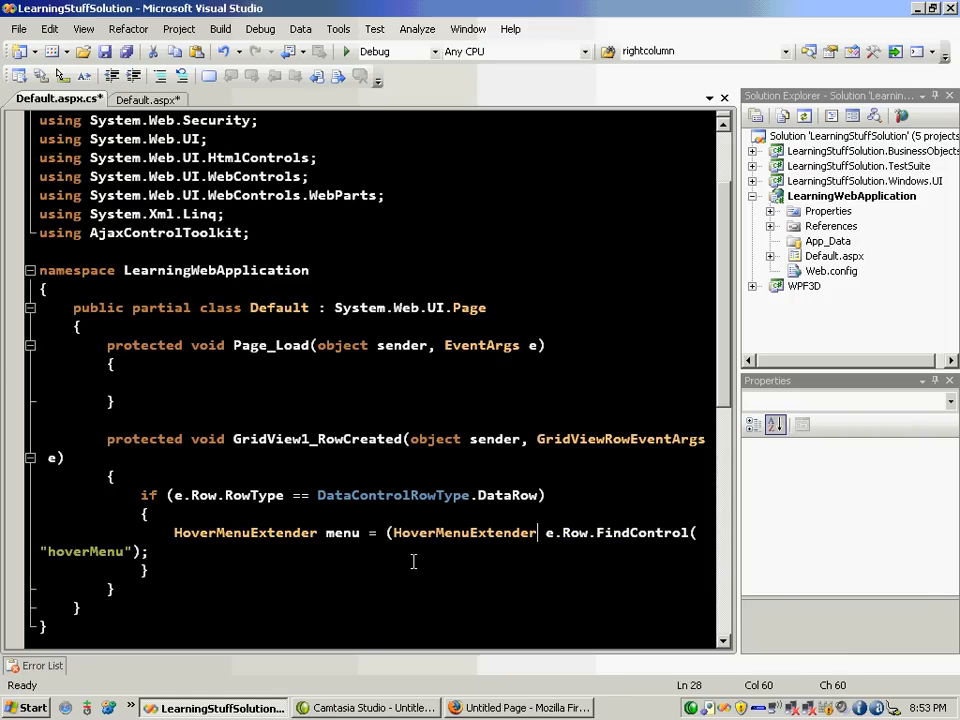
text())
key(End)
key(Return)
key(Return)
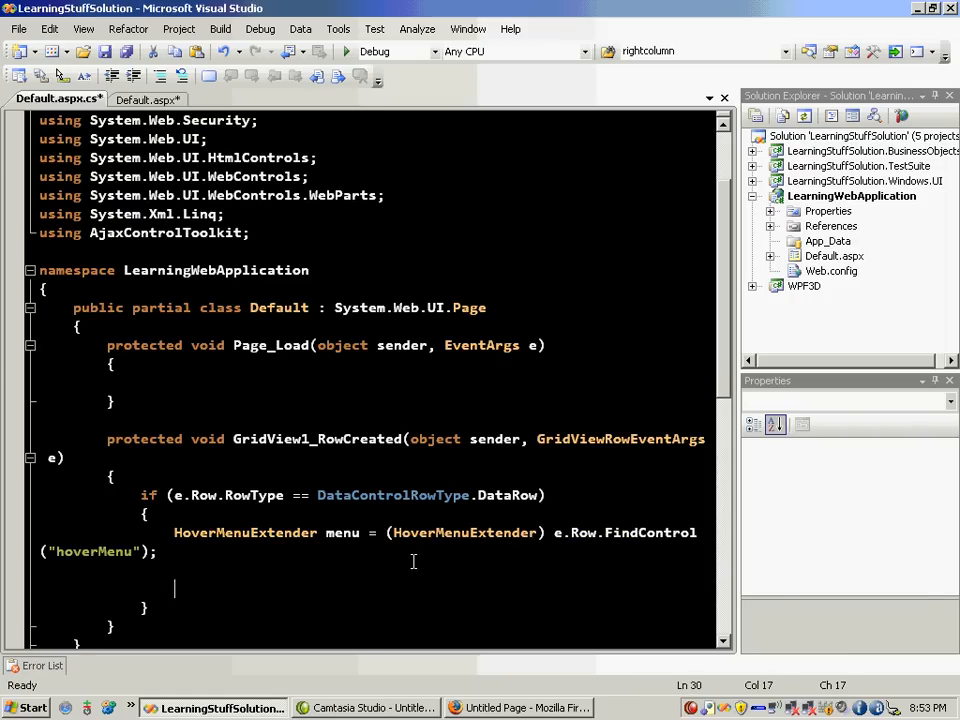
key(ctrl+s)
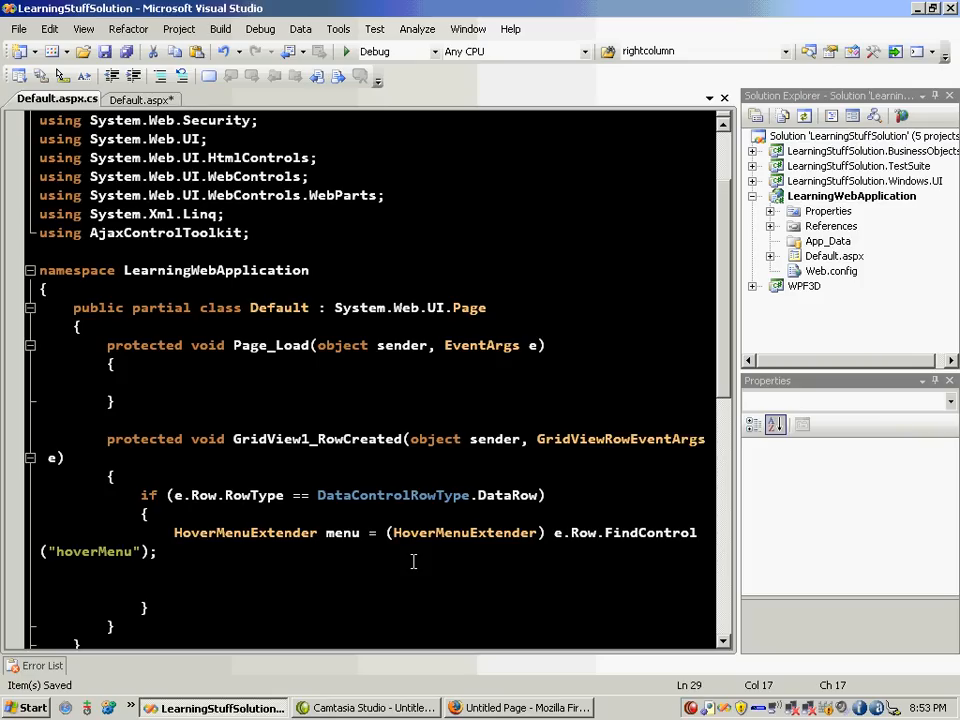
text(e.row.)
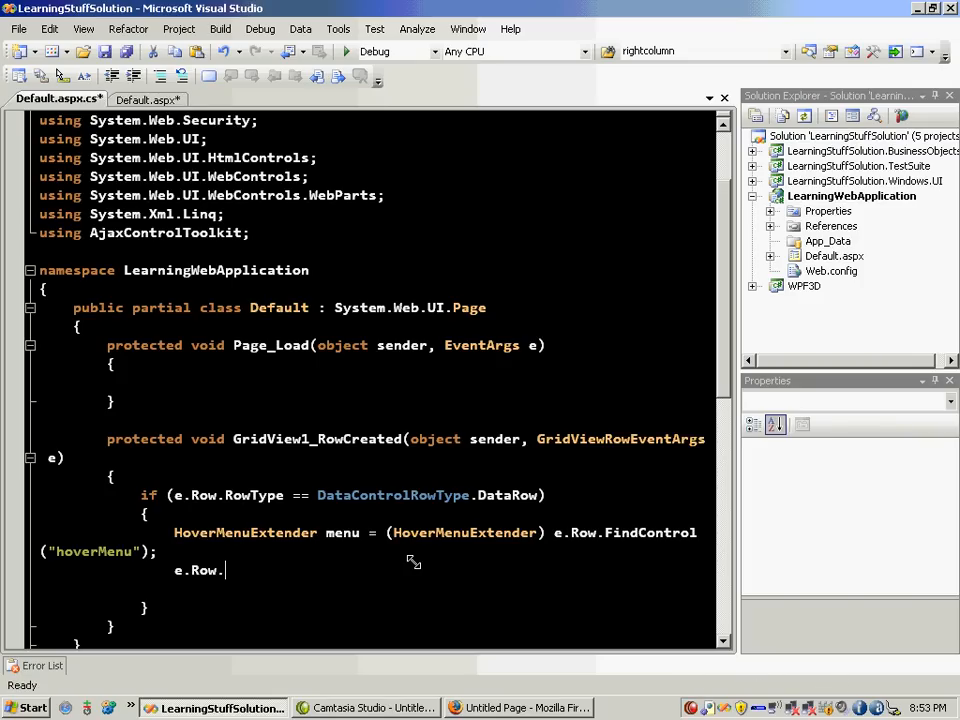
text(ID = )
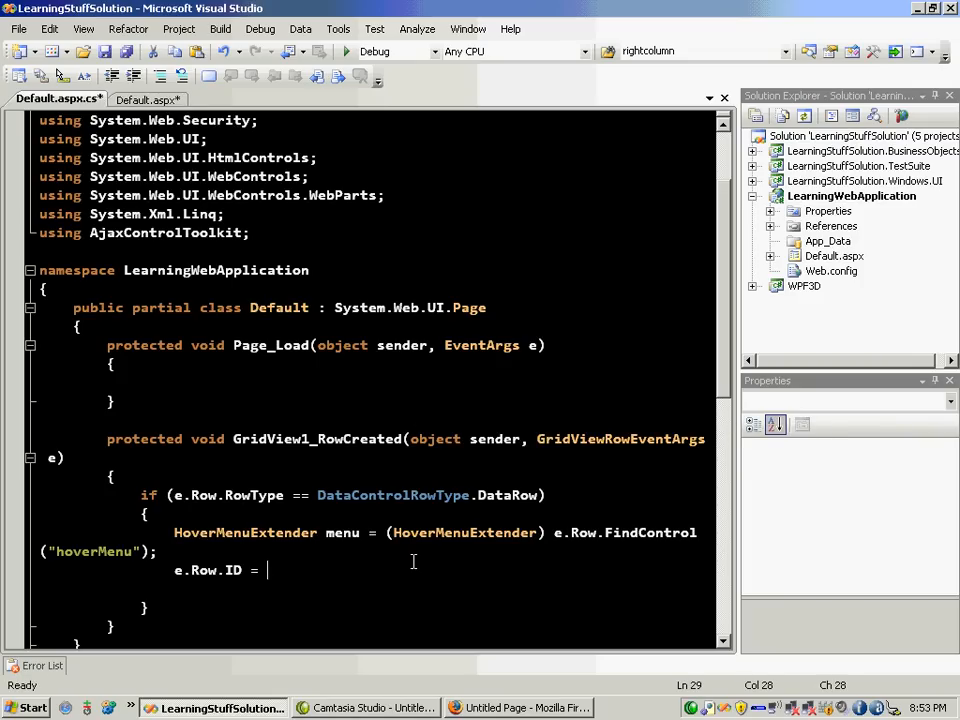
text(e.row.ro)
text(windex.to)
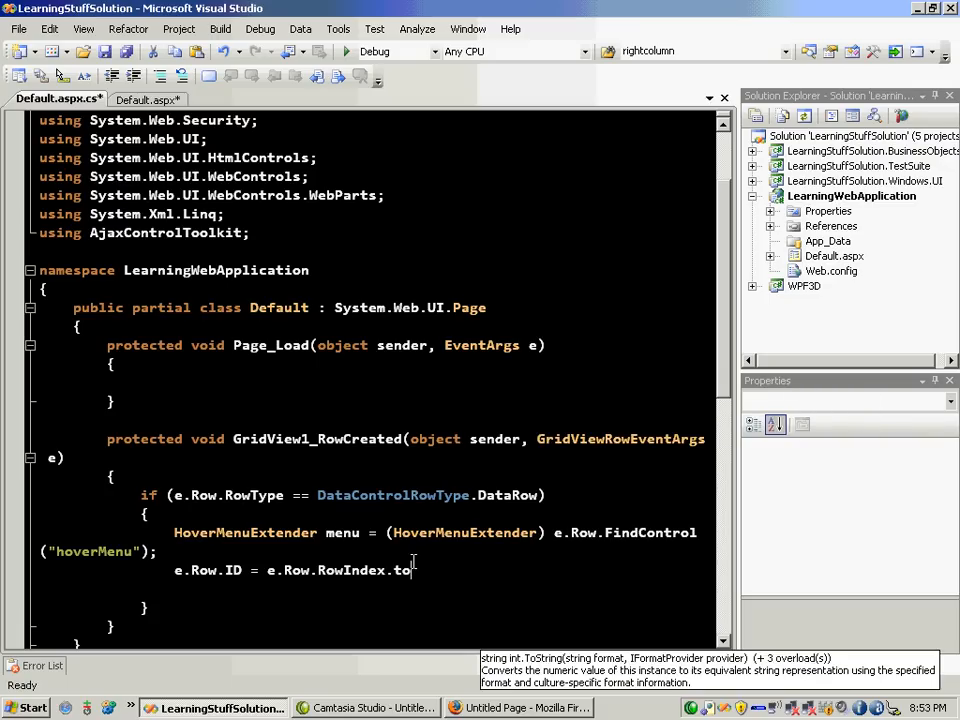
text(string();)
Set e.Row.ID = e.Row.RowIndex.ToString() and menu.TargetControlID = e.Row.ID, then build.
key(ctrl+s)
key(Return)
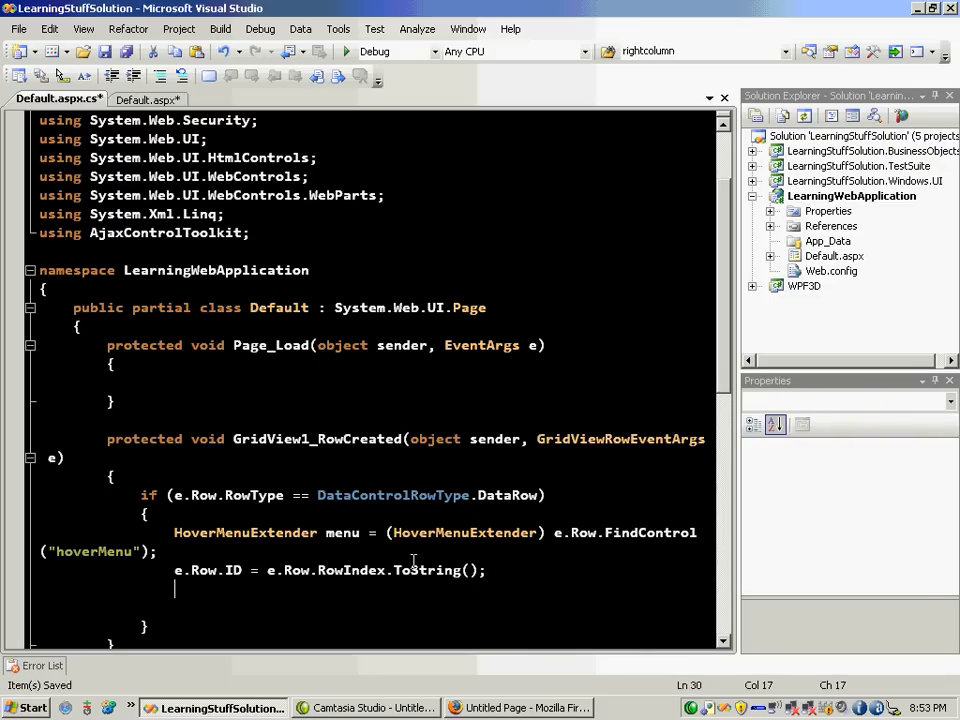
text(menu.ta)
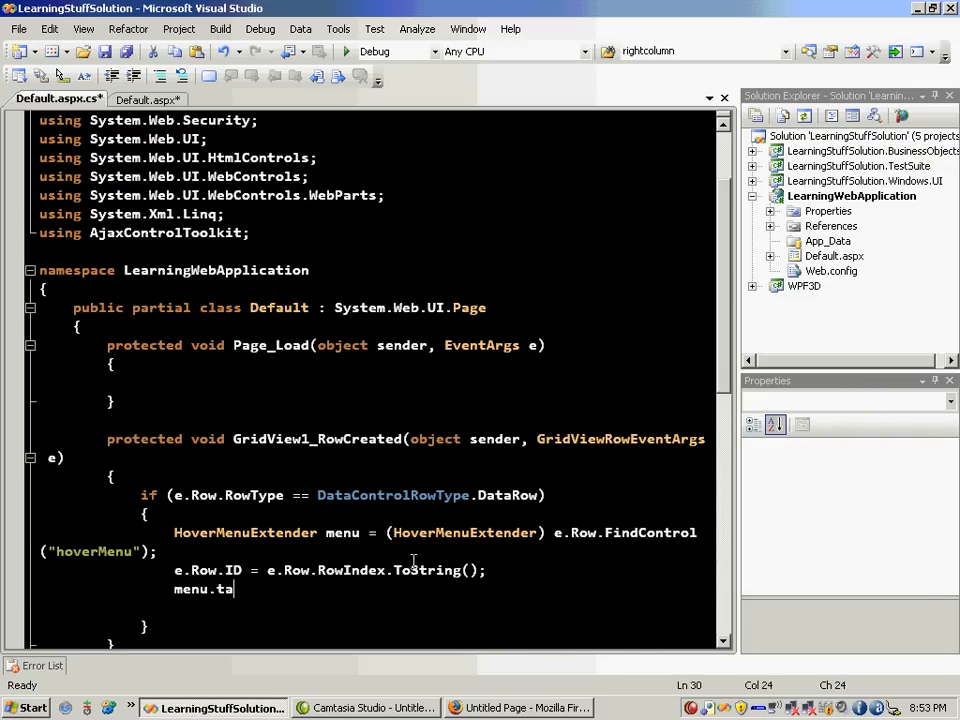
key(space)
text(= )
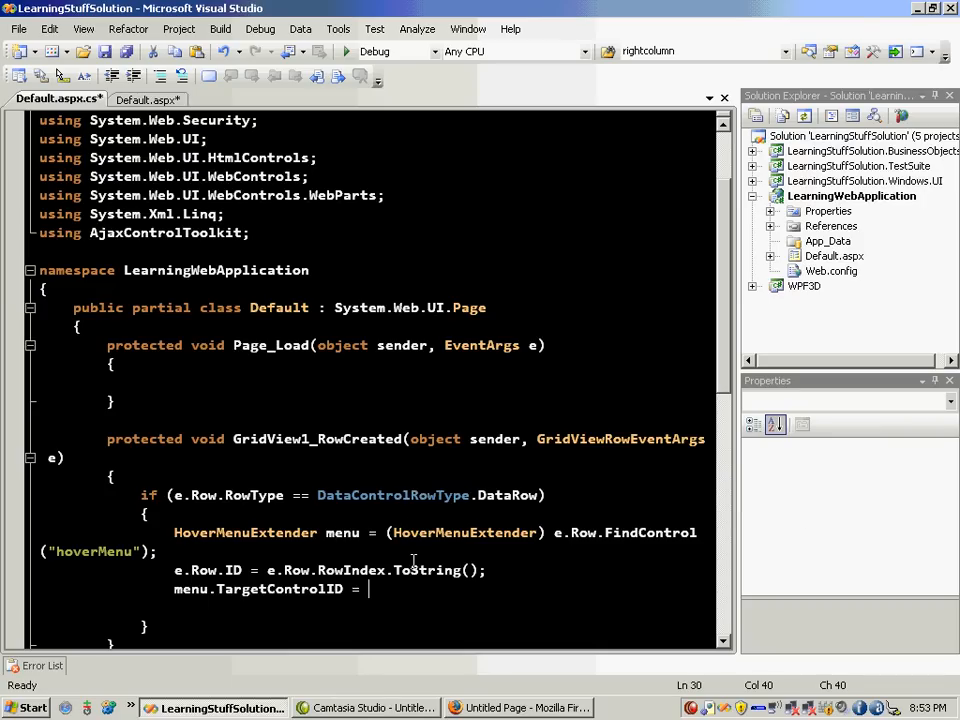
text(e.row)
text(.id;)
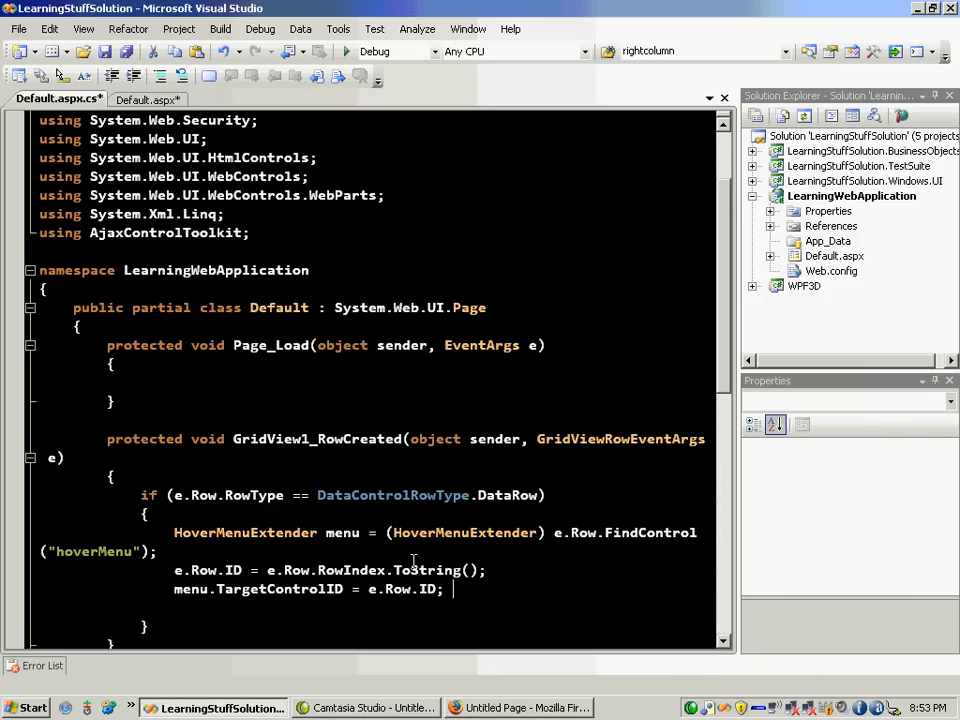
key(ctrl+shift+b)
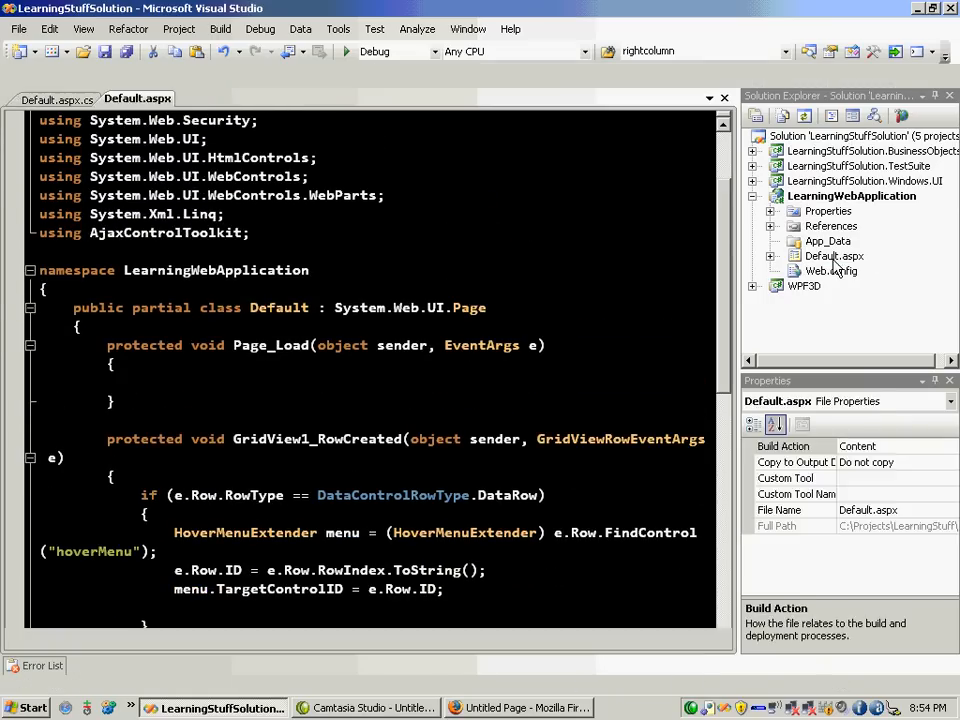
Show Default.aspx in Source view and inspect the popup panel and grid Columns markup.
click(137, 99)
click(152, 638)
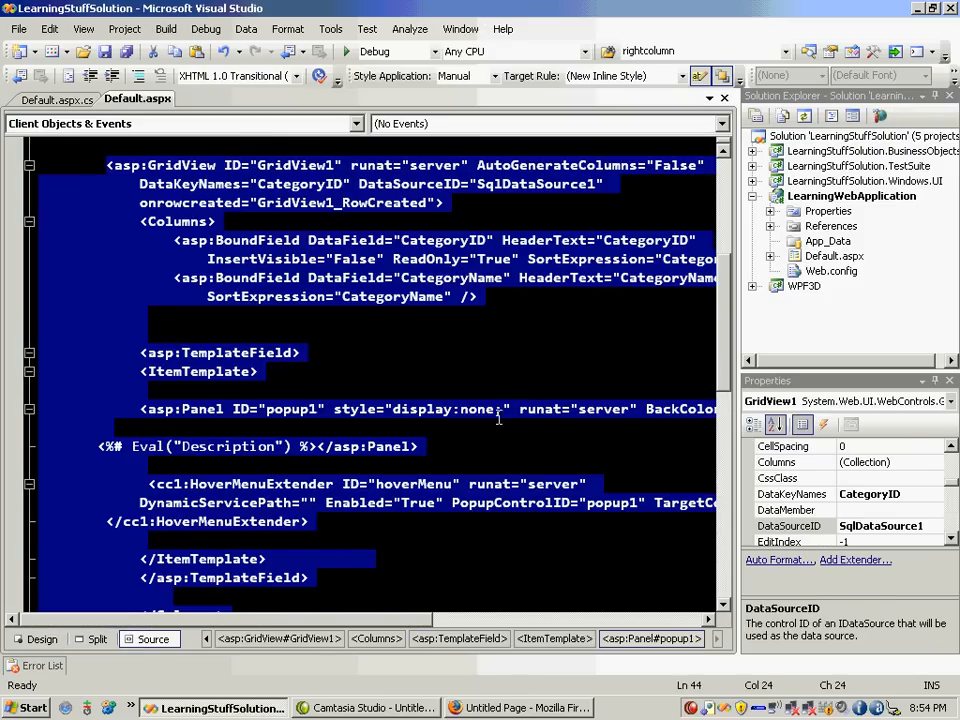
click(505, 409)
scroll(505, 409, up, 3)
scroll(484, 417, down, 2)
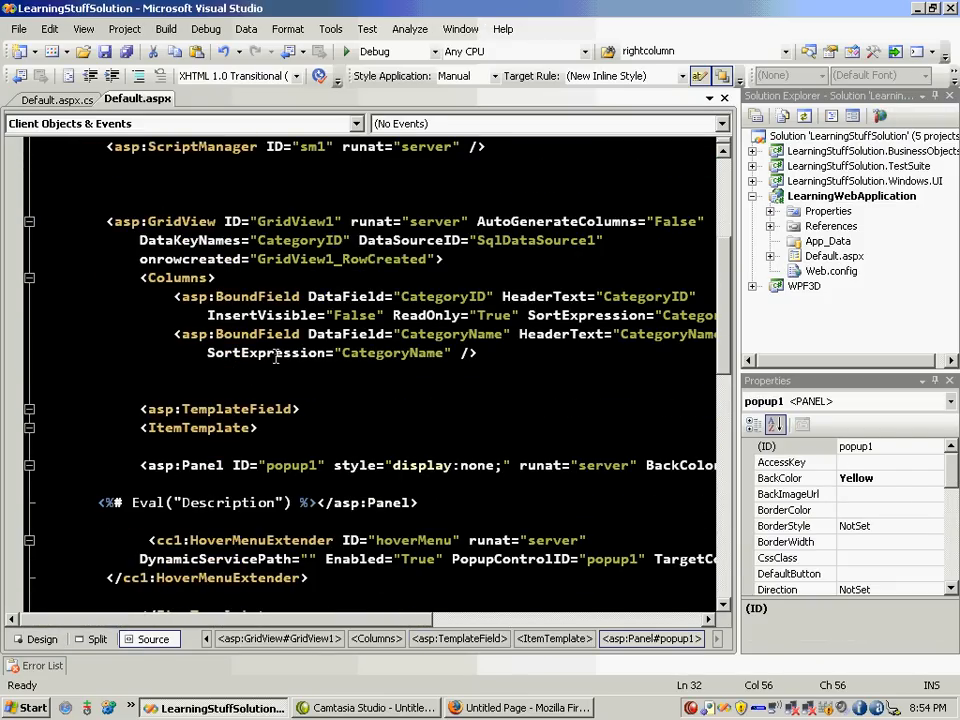
click(161, 294)
scroll(179, 366, down, 3)
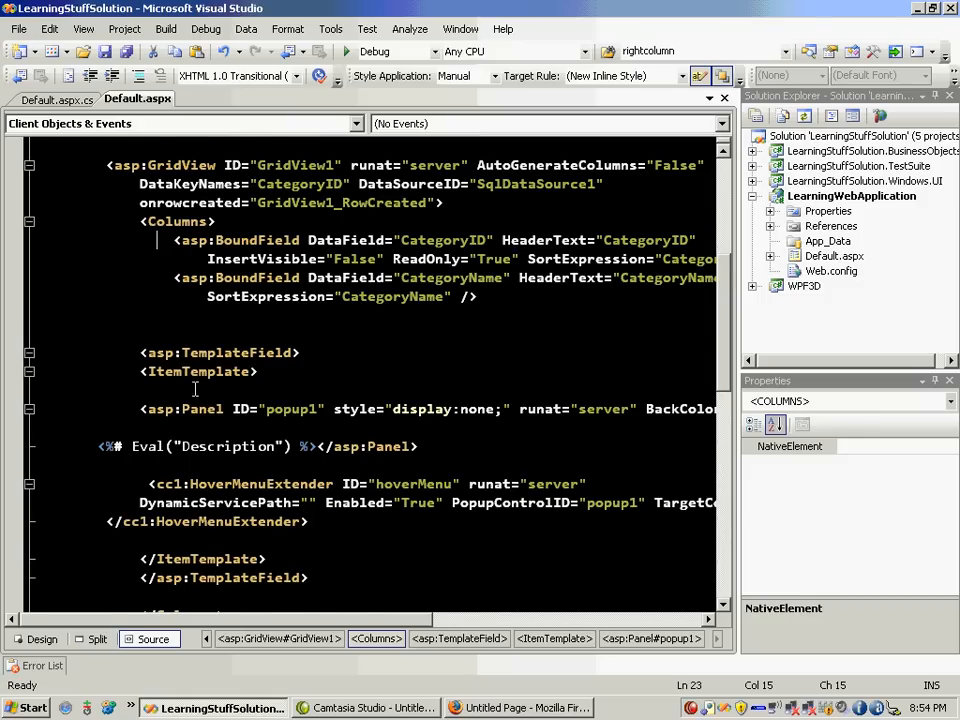
scroll(196, 389, down, 3)
Move </asp:Panel> onto its own line after the Description expression and run the page.
drag(143, 352, 281, 352)
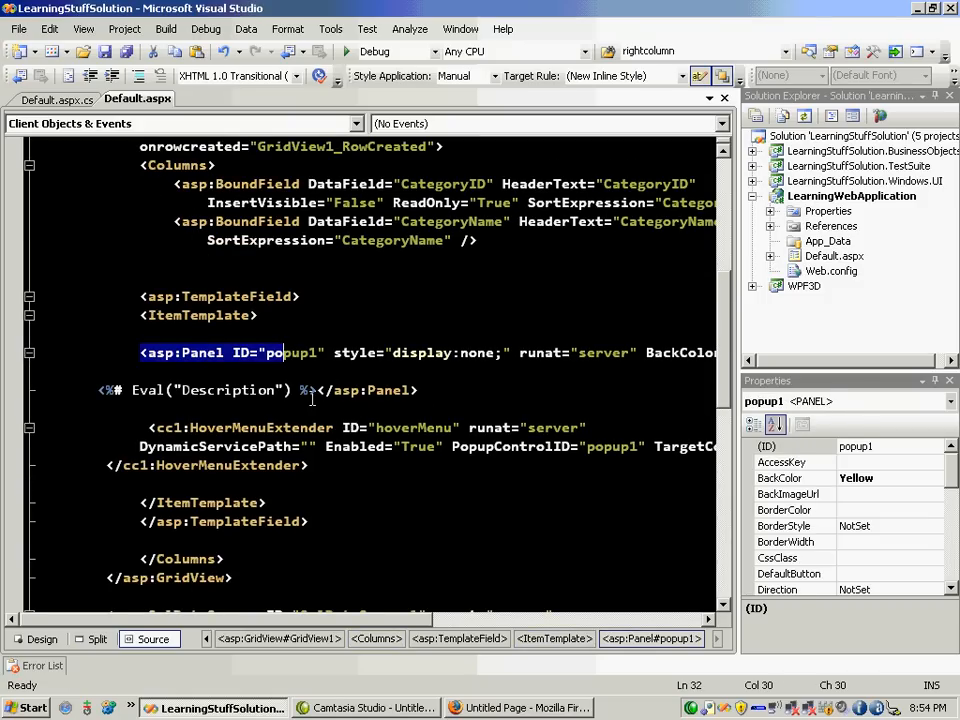
click(316, 390)
key(Return)
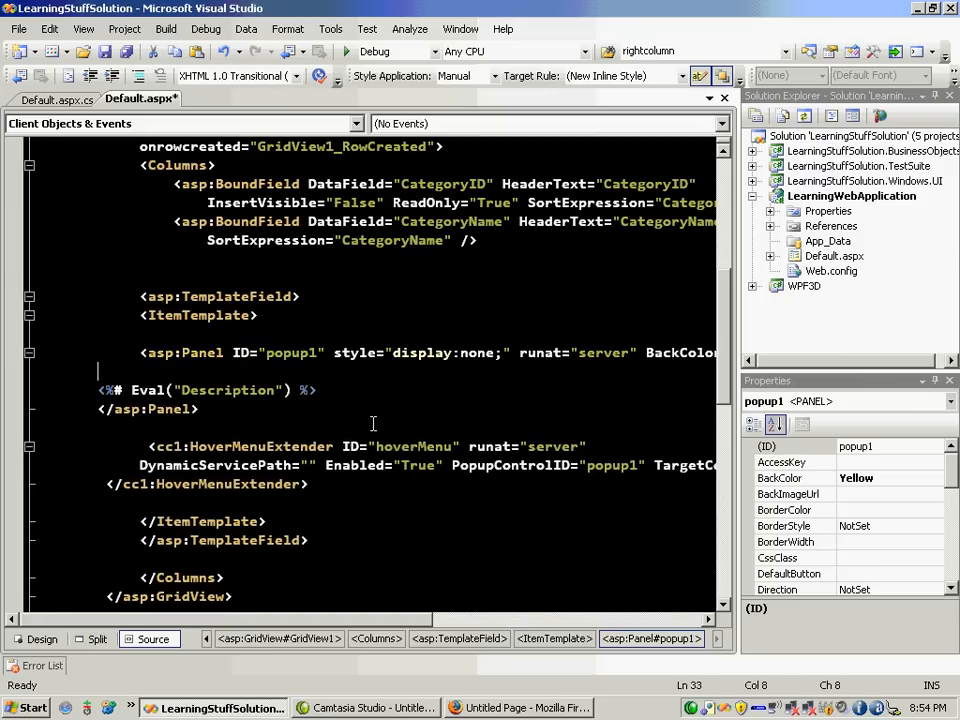
key(F5)
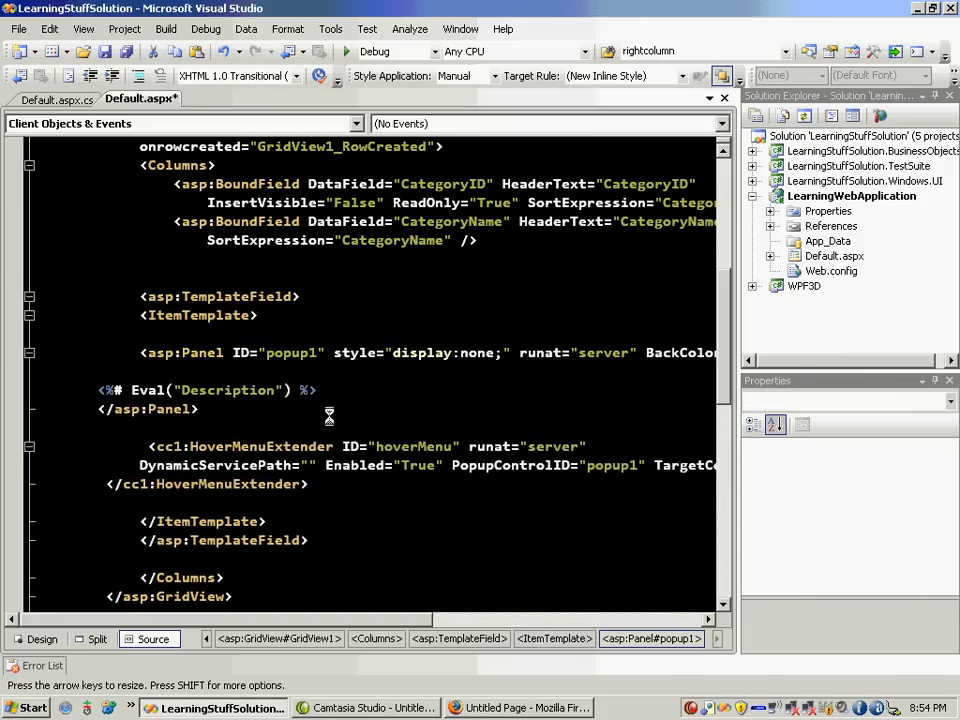
scroll(225, 424, down, 1)
mouse_move(150, 390)
mouse_down()
mouse_move(333, 390)
mouse_move(353, 428)
mouse_up()
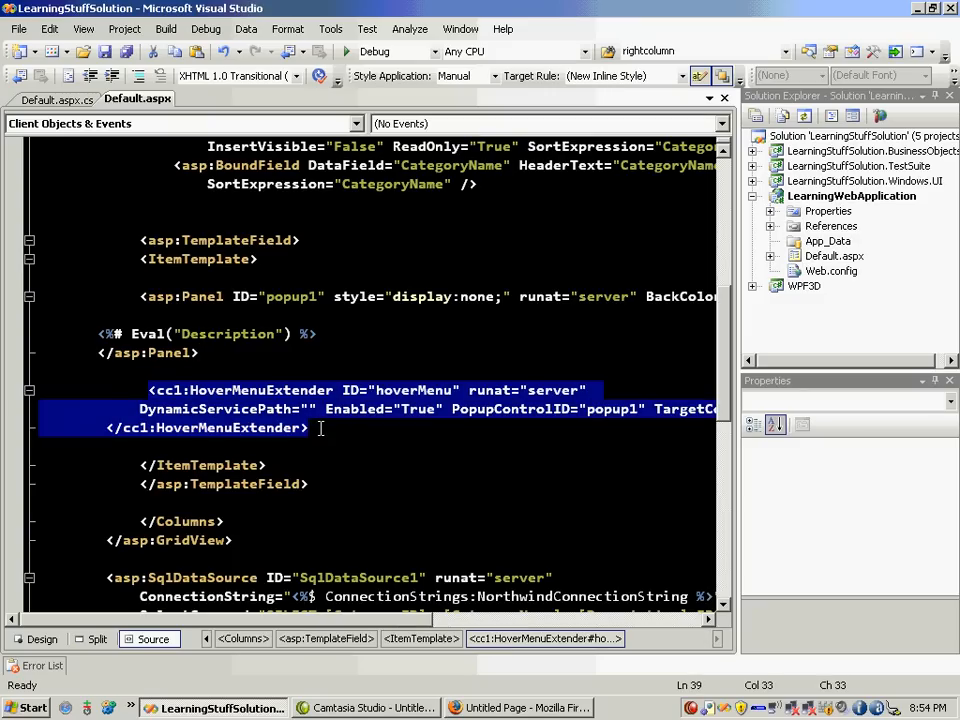
click(320, 428)
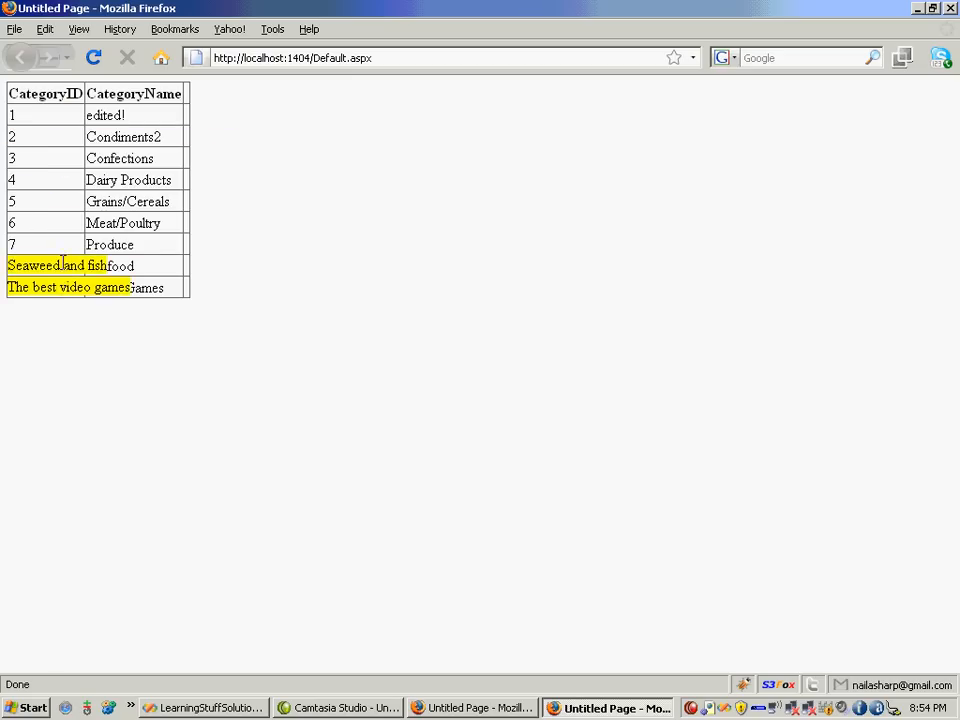
mouse_move(45, 201)
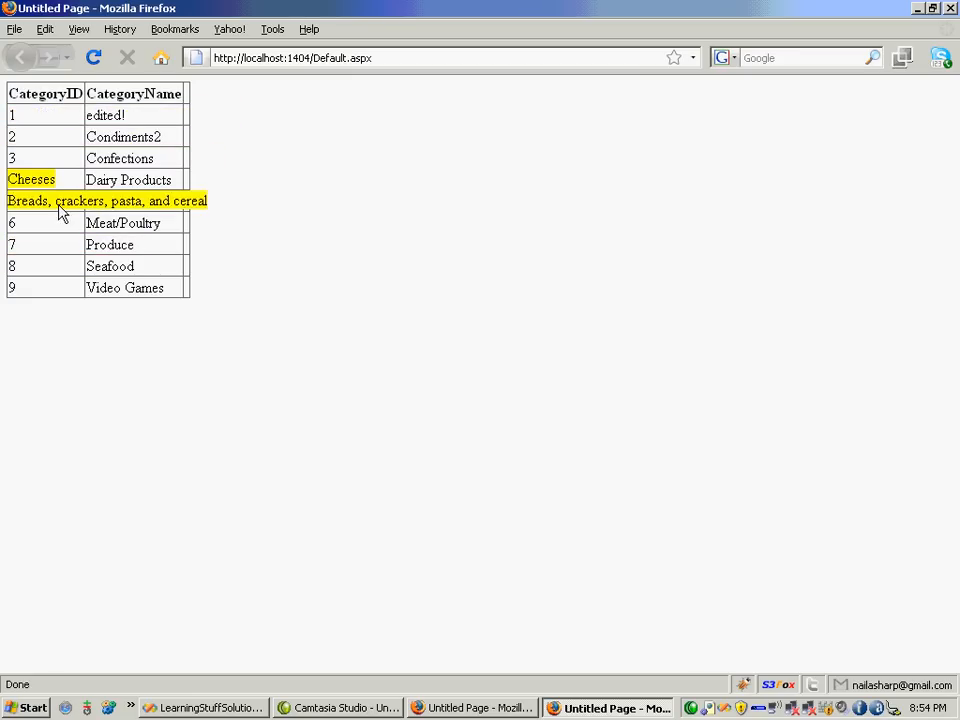
Return to Visual Studio and add PopupPosition="Right" after Enabled="True" on the hoverMenu extender.
key(alt+Tab)
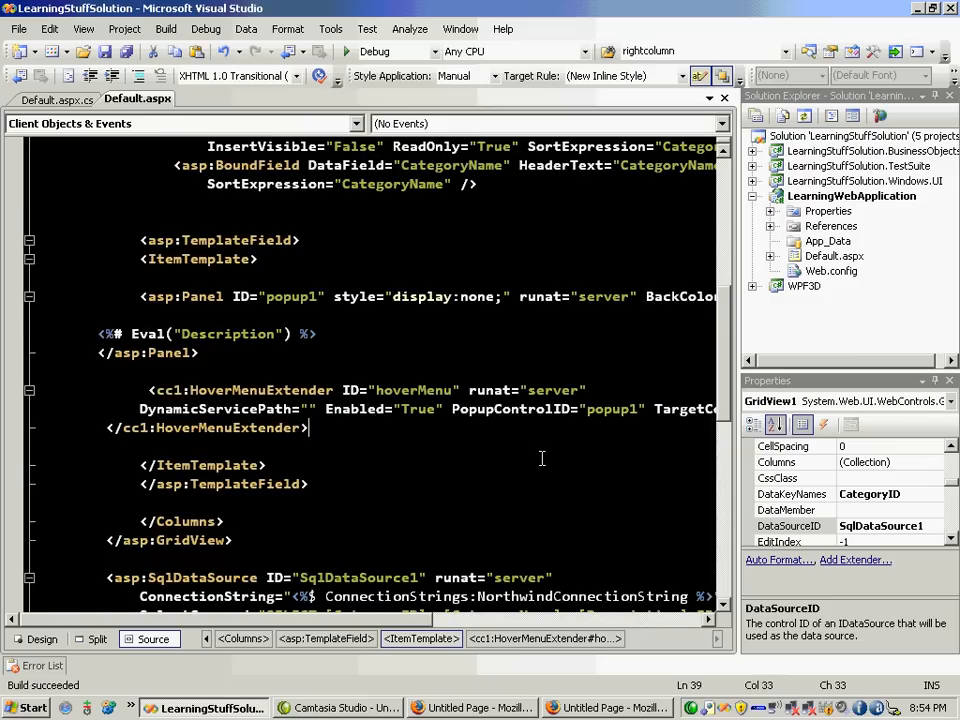
scroll(397, 432, down, 3)
scroll(397, 432, down, 1)
scroll(397, 432, up, 1)
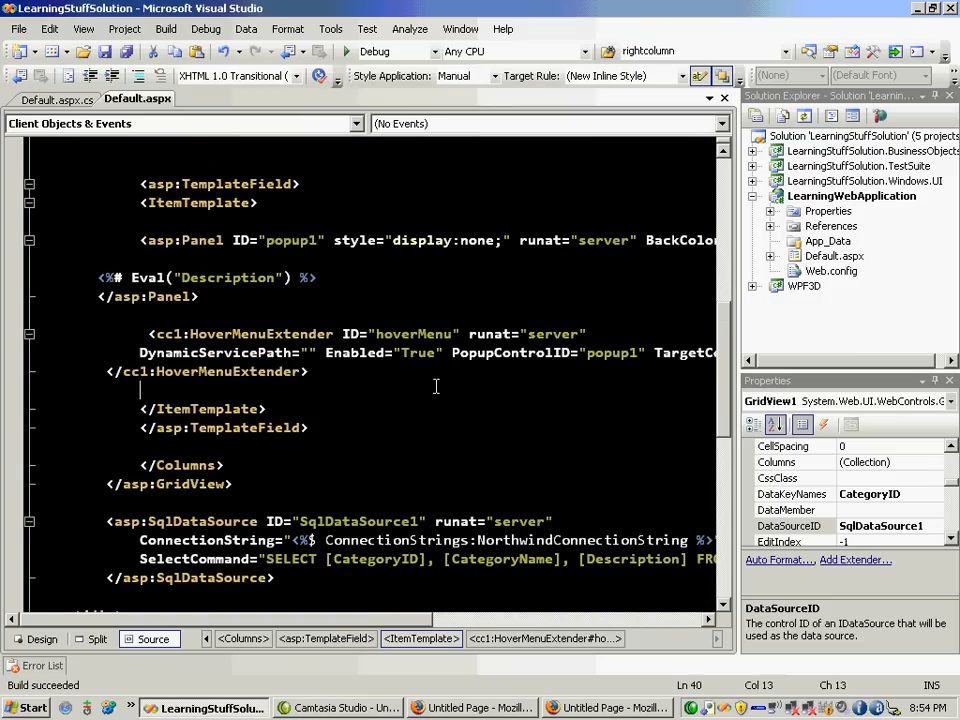
scroll(415, 460, left, 1)
scroll(415, 350, up, 3)
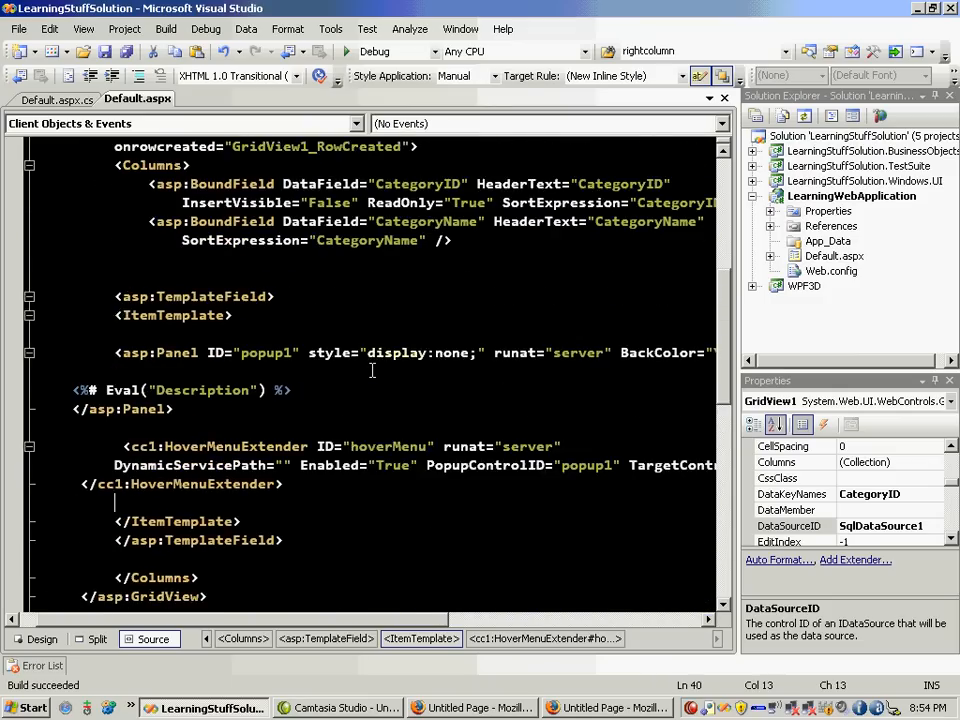
scroll(220, 423, up, 1)
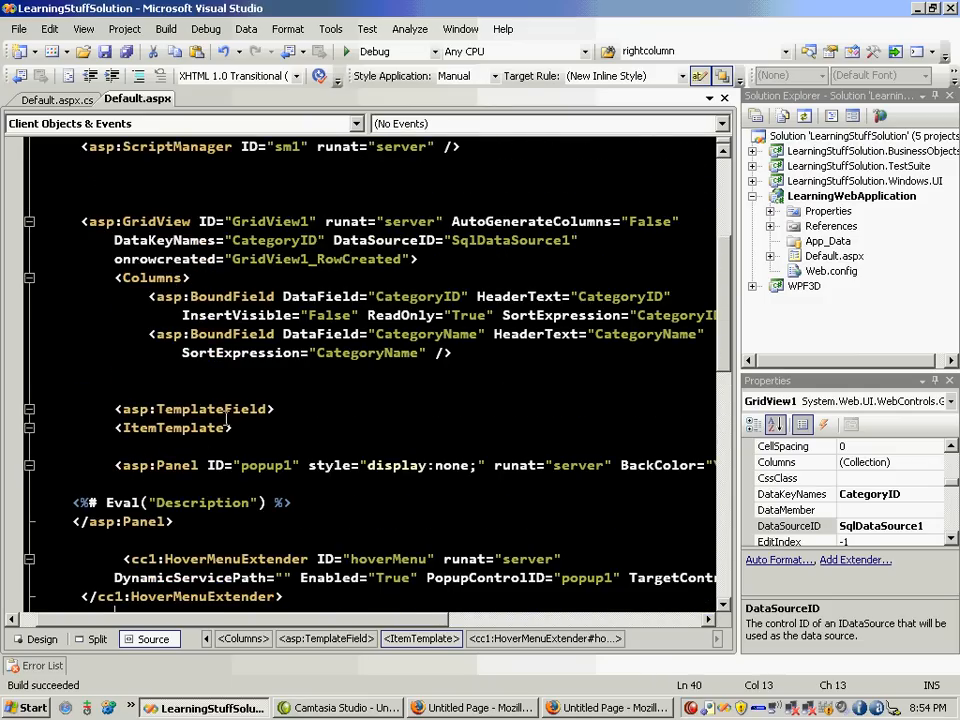
scroll(220, 423, down, 1)
scroll(322, 446, down, 1)
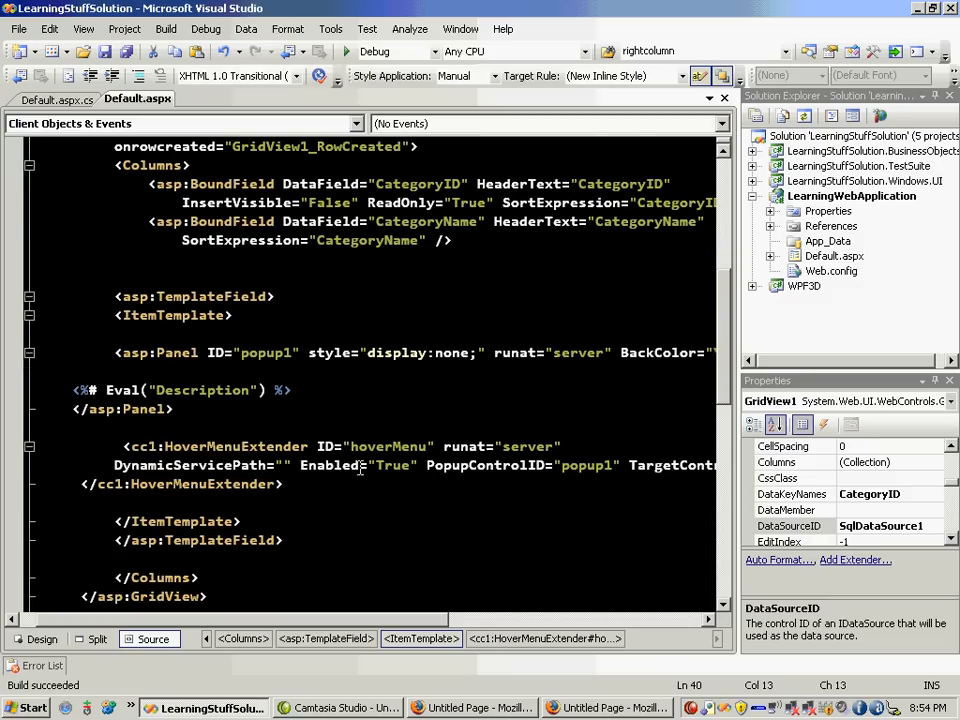
click(420, 464)
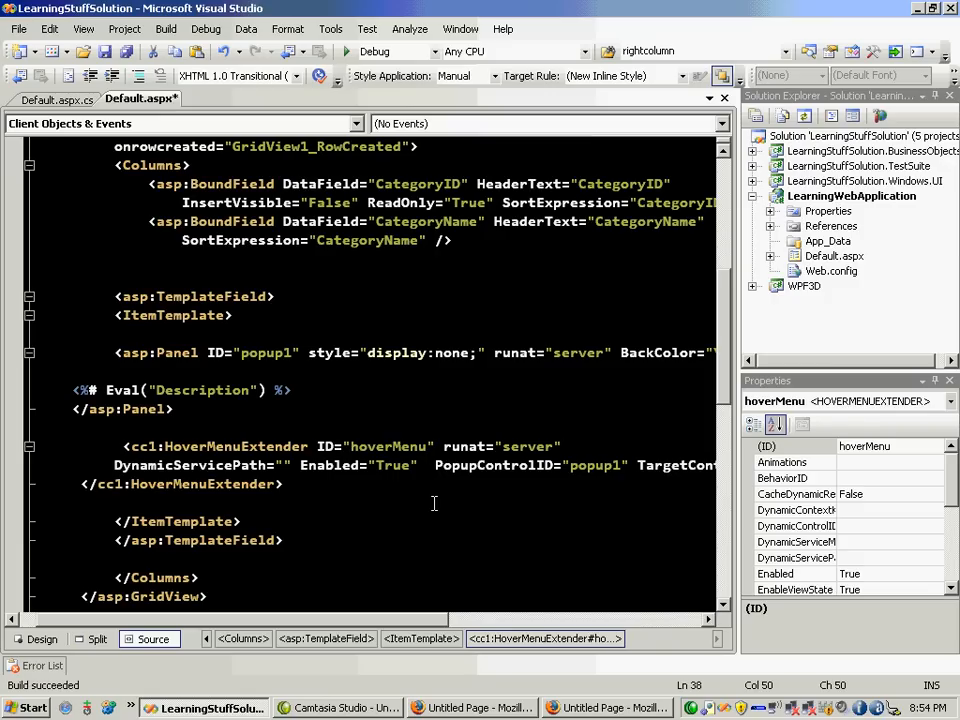
text(PopupPosition=)
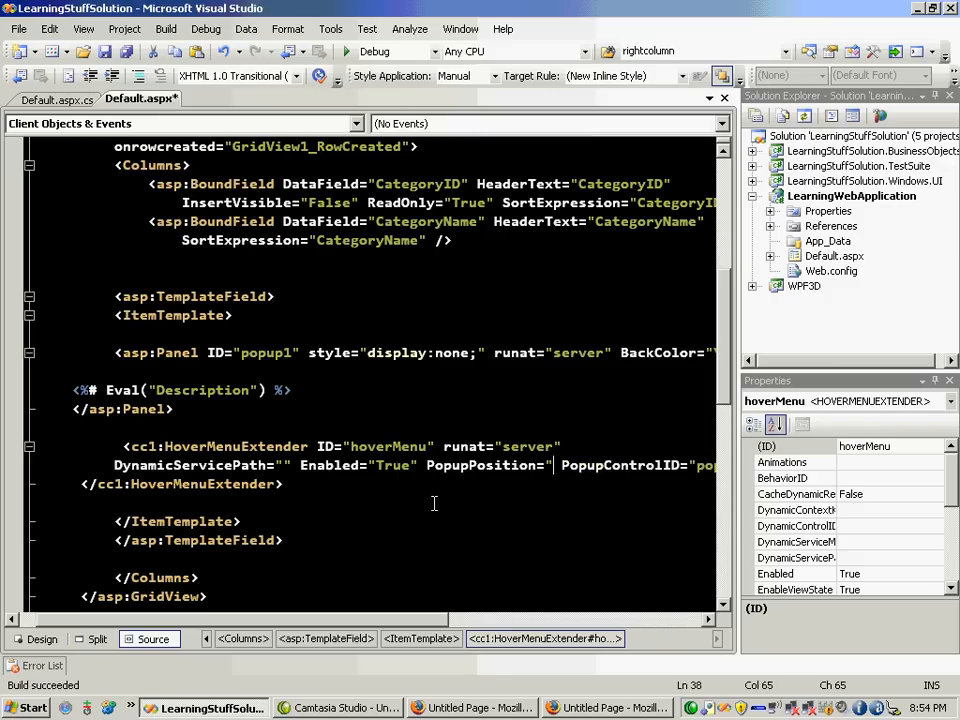
text("Right)
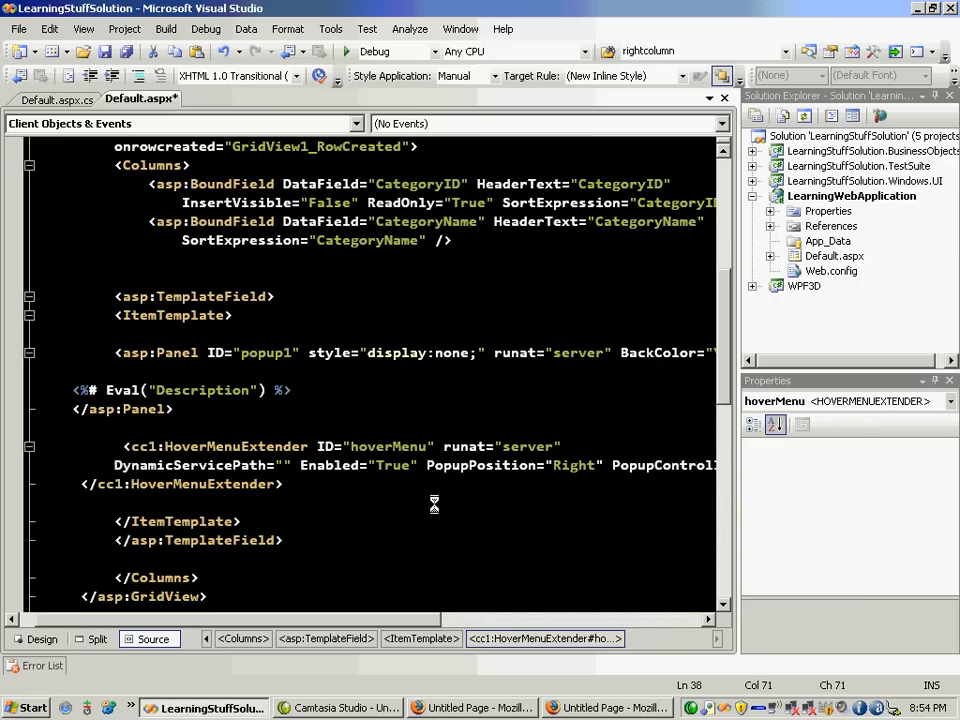
Bring Firefox forward and reload Default.aspx to pick up the right-positioned popup.
click(607, 708)
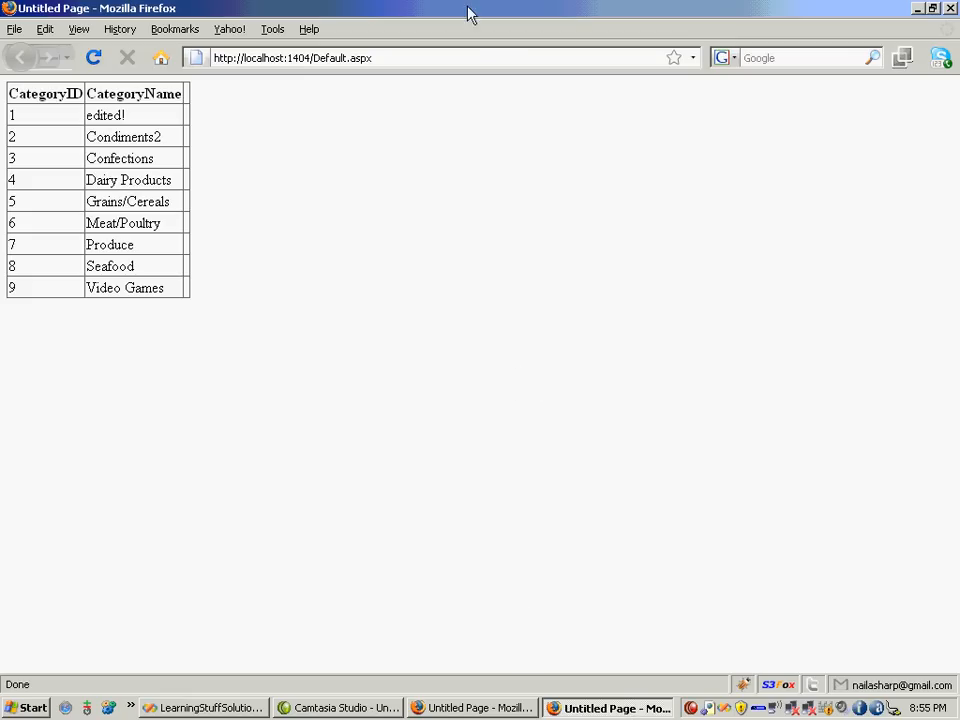
key(Return)
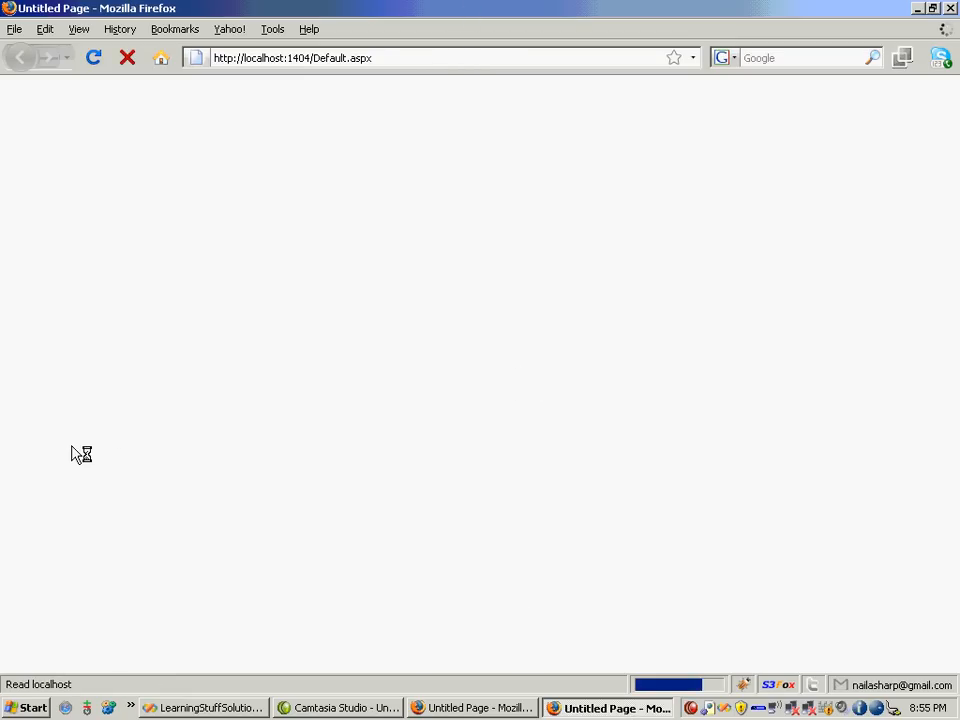